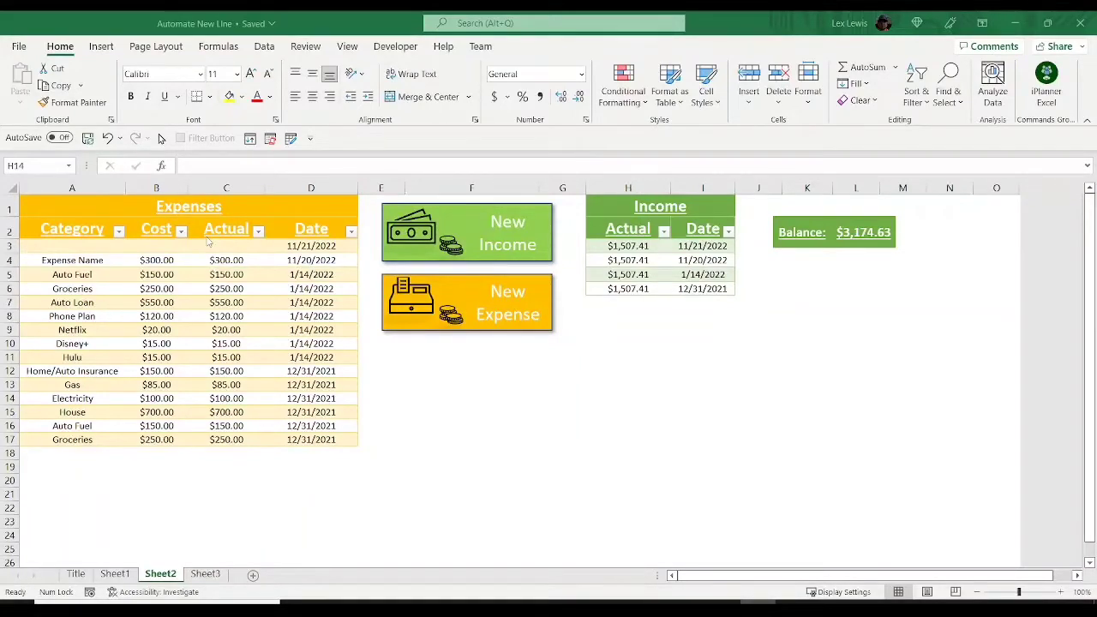
- Delete the first data row of the Expenses table, the one containing only a date
click(76, 249)
click(26, 248)
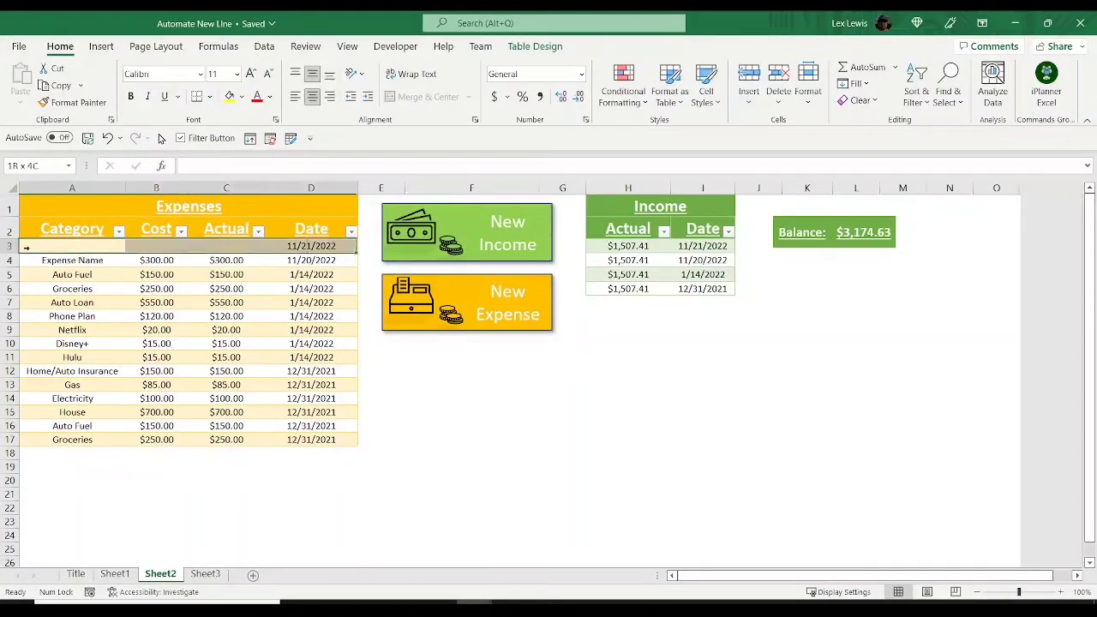
right_click(30, 250)
mouse_move(54, 310)
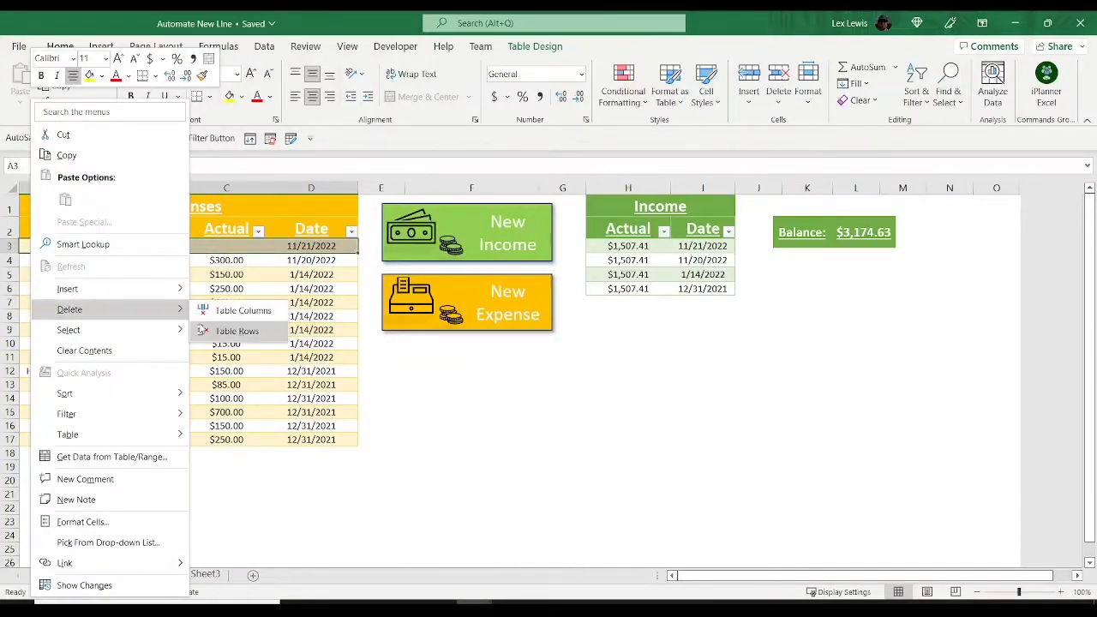
click(229, 331)
- Insert a blank table row above the Expense Name row in the Expenses table
click(92, 247)
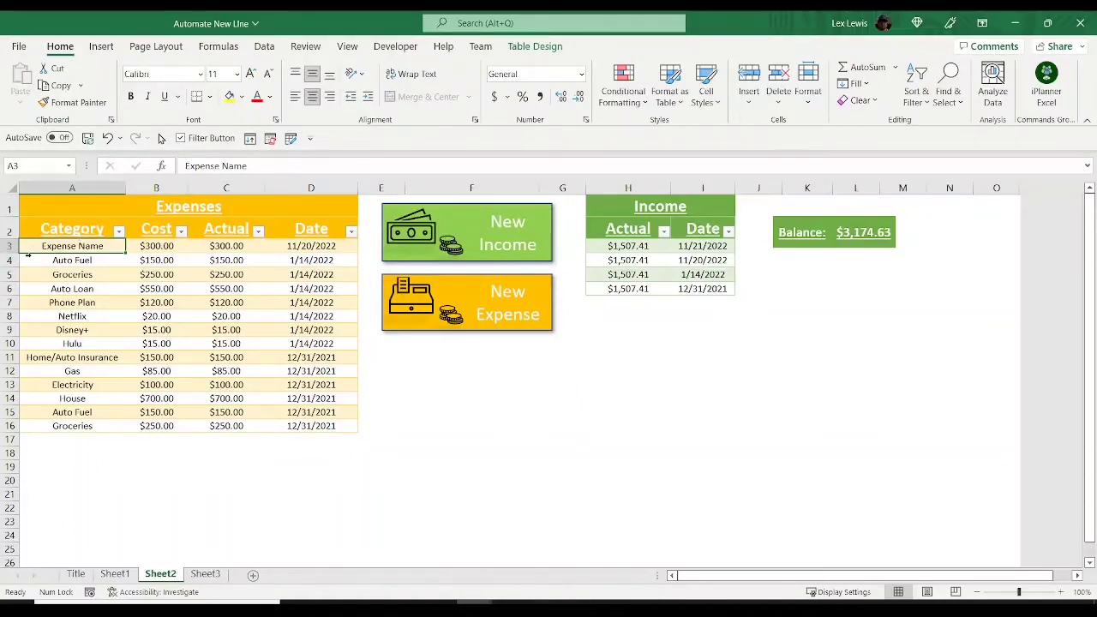
click(26, 246)
right_click(27, 246)
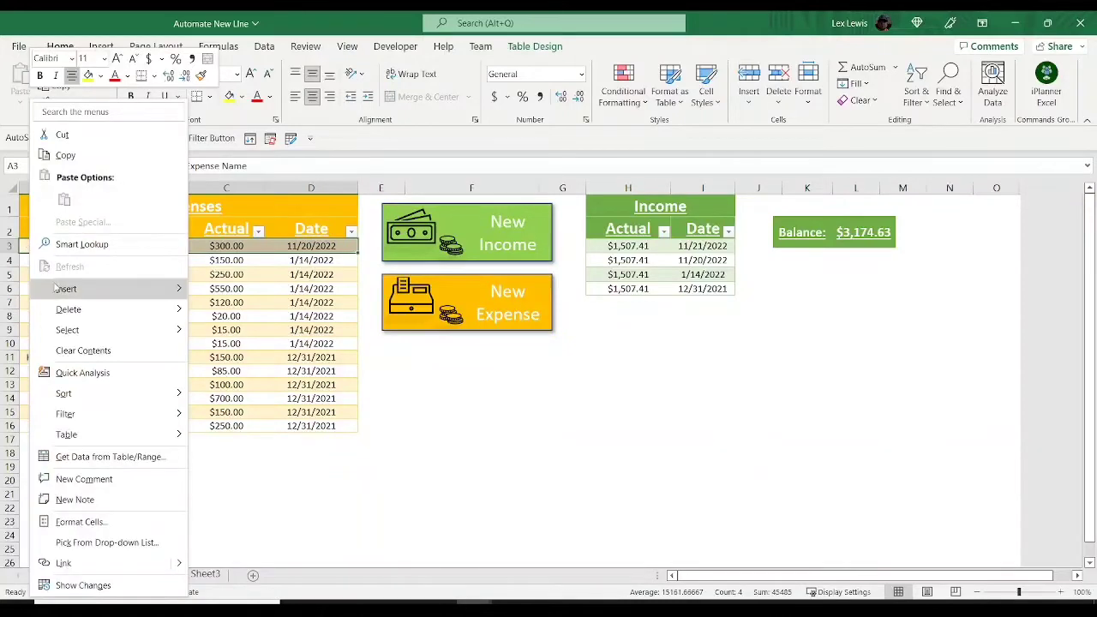
mouse_move(155, 293)
click(219, 310)
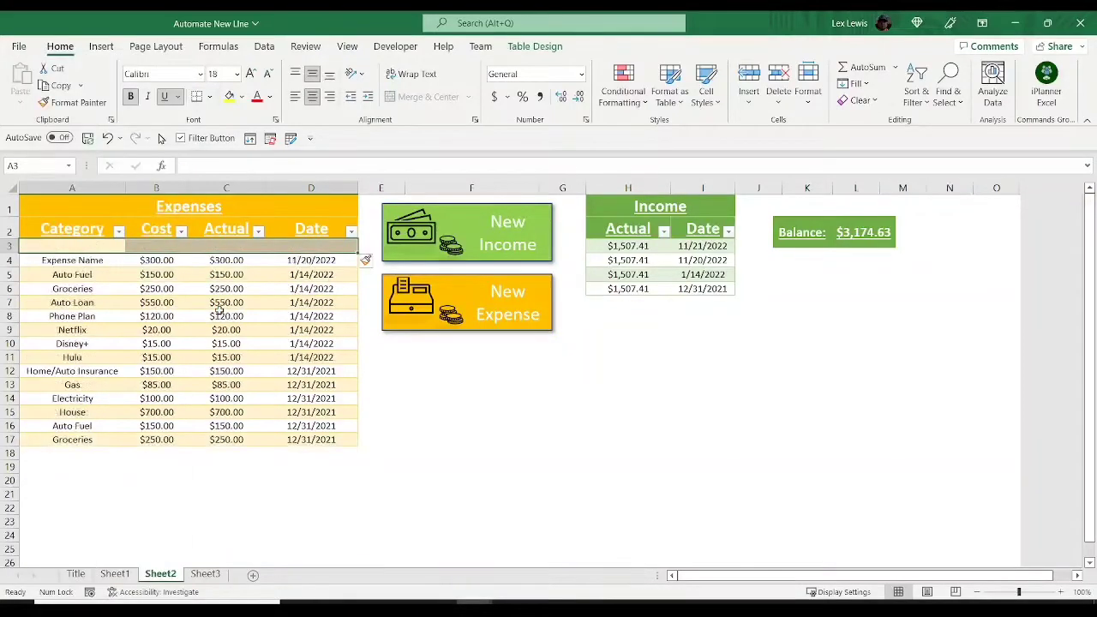
- Fill the new expense row with category "Resturant", cost 20, actual 20 and date 11/21/2022
click(72, 246)
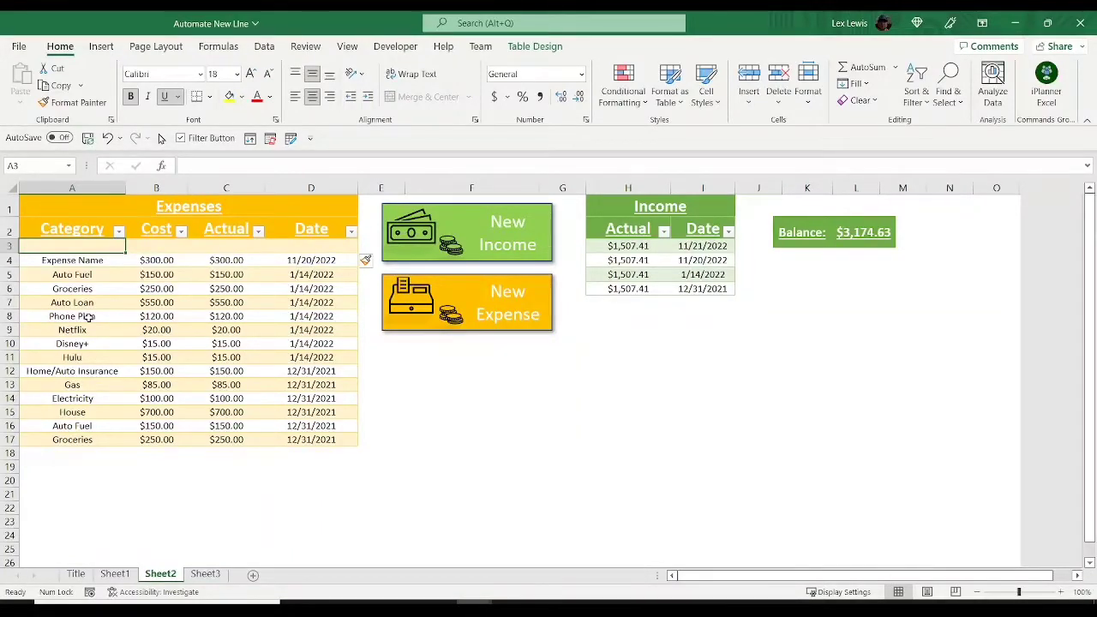
text(R)
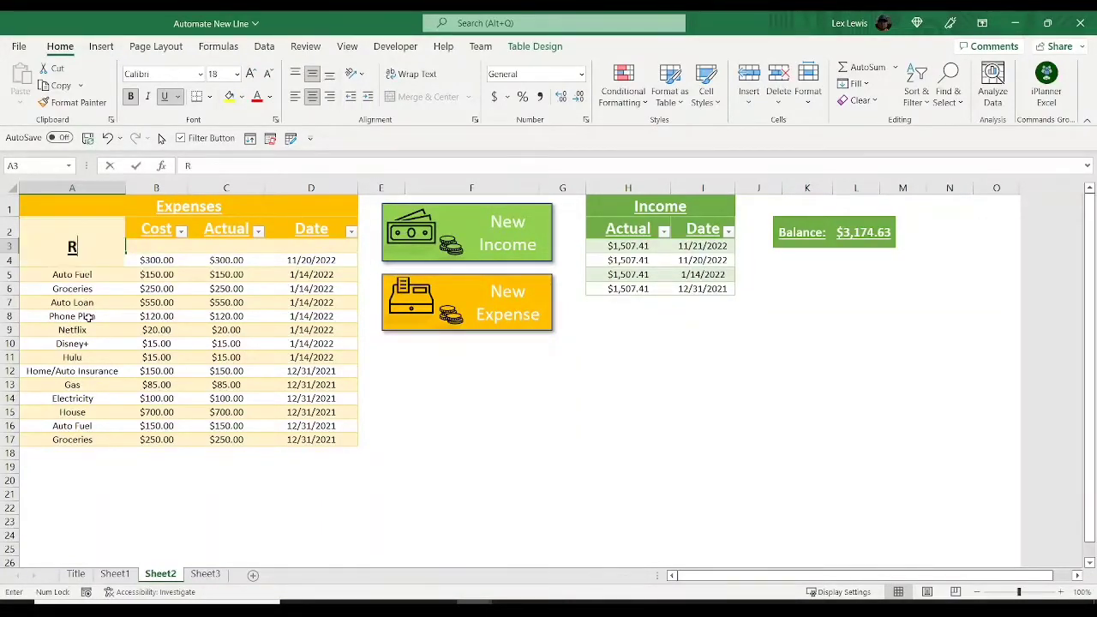
text(esturant)
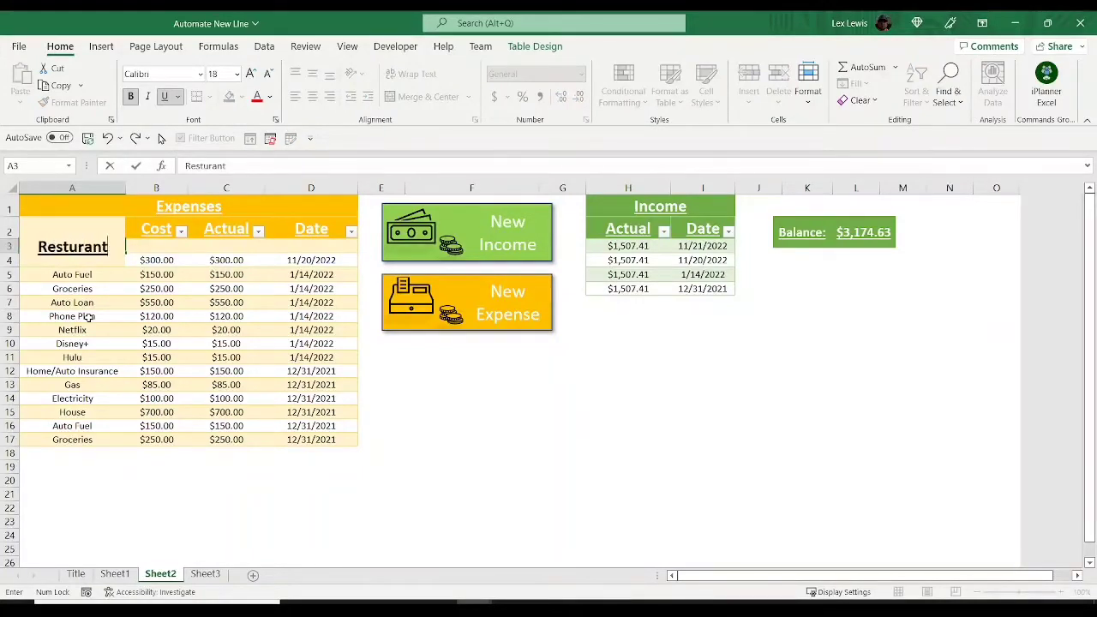
key(Tab)
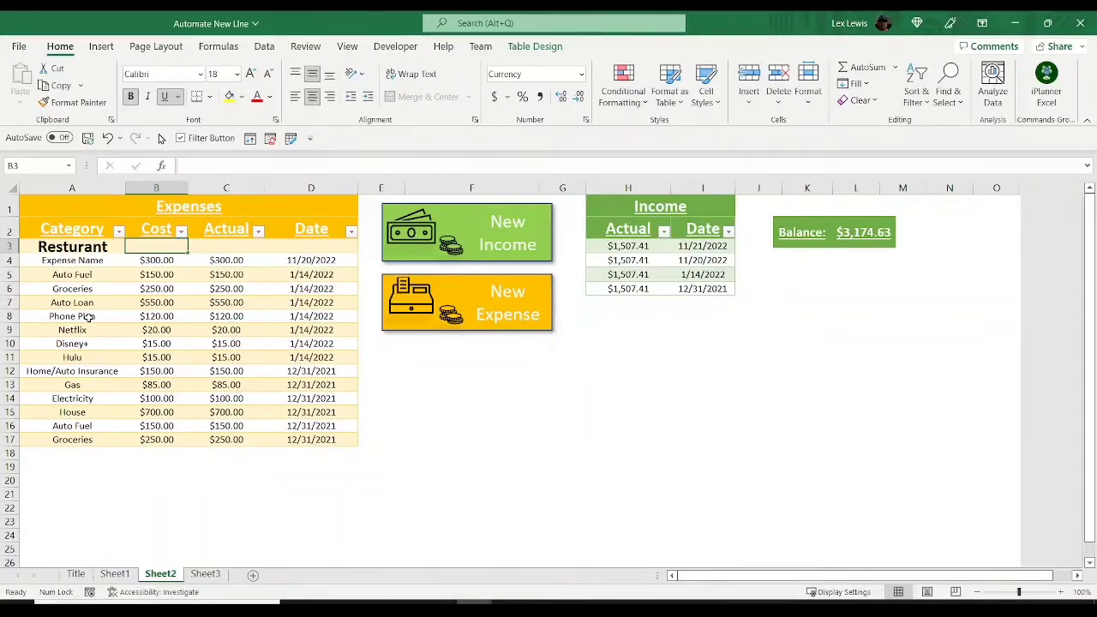
text(20)
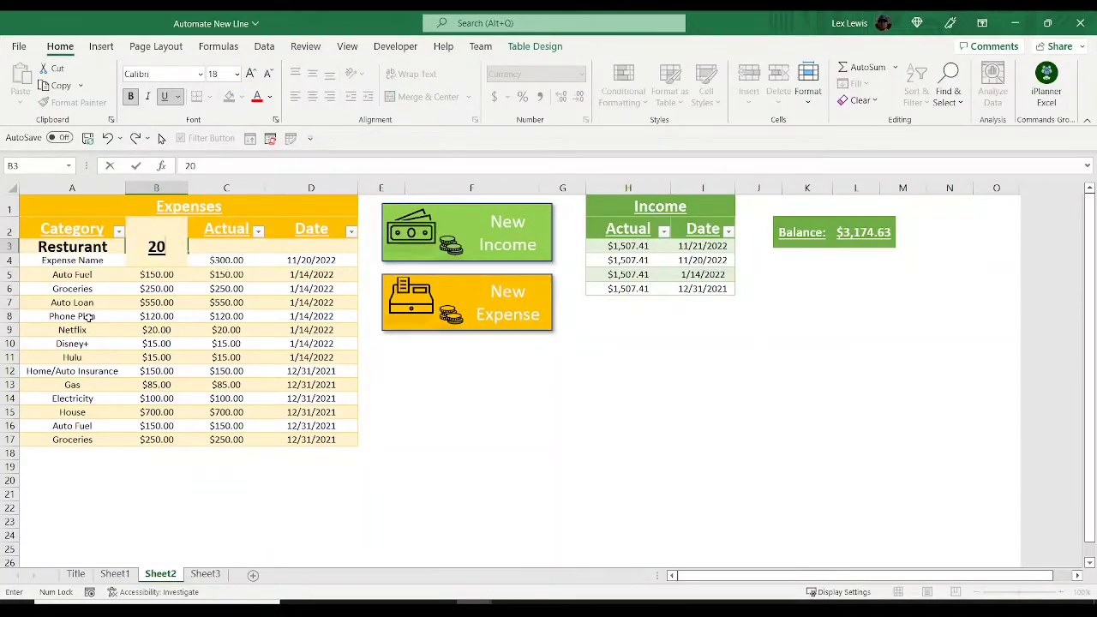
key(Tab)
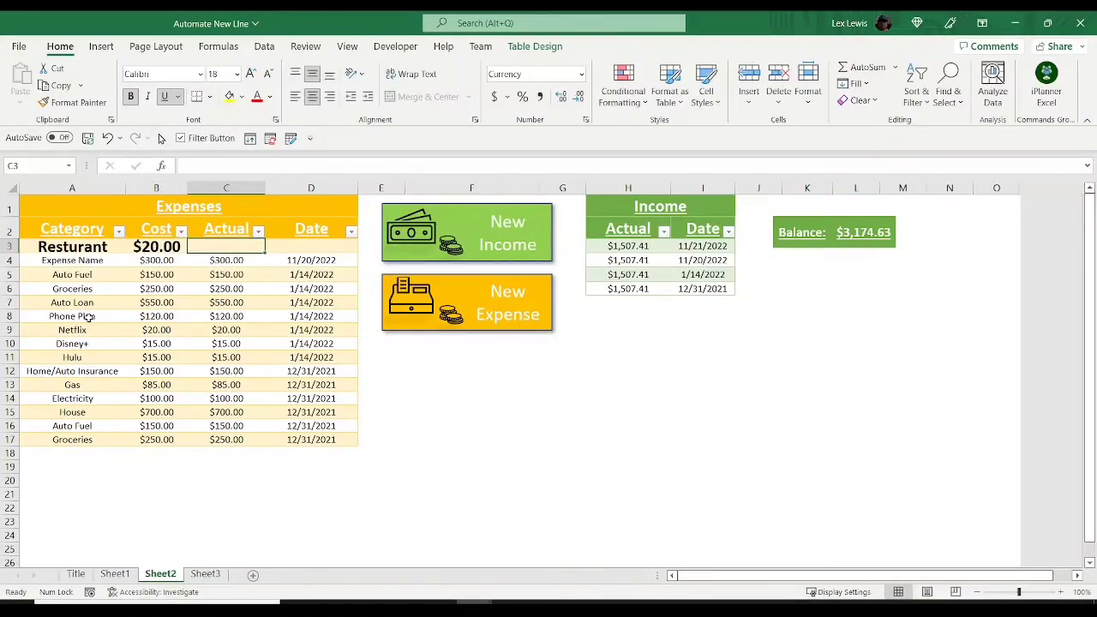
text(20)
key(Tab)
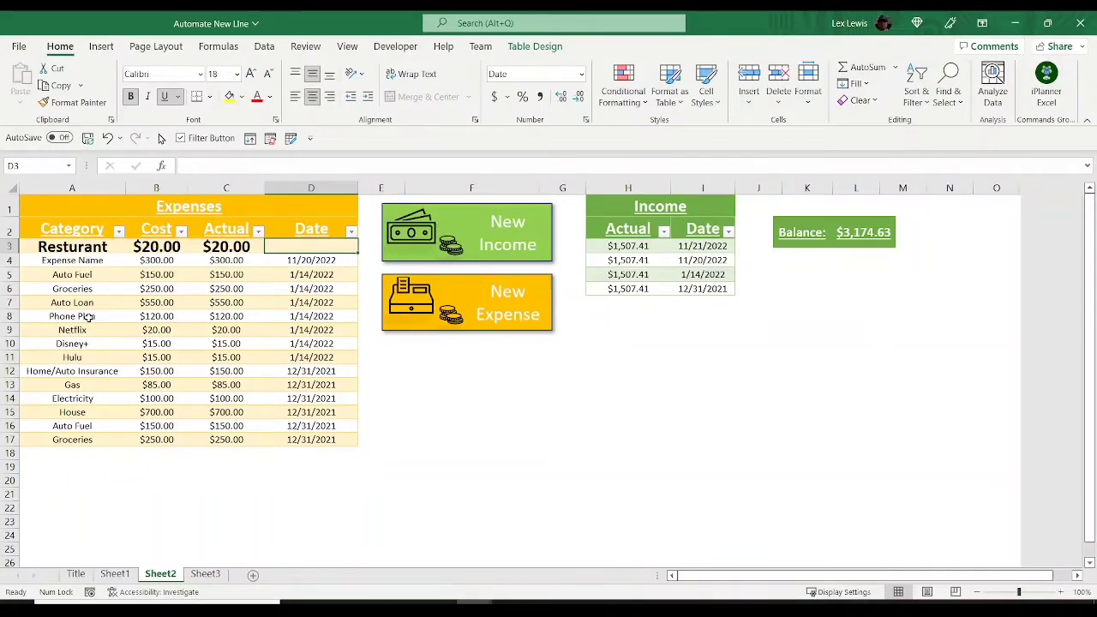
text(11/21)
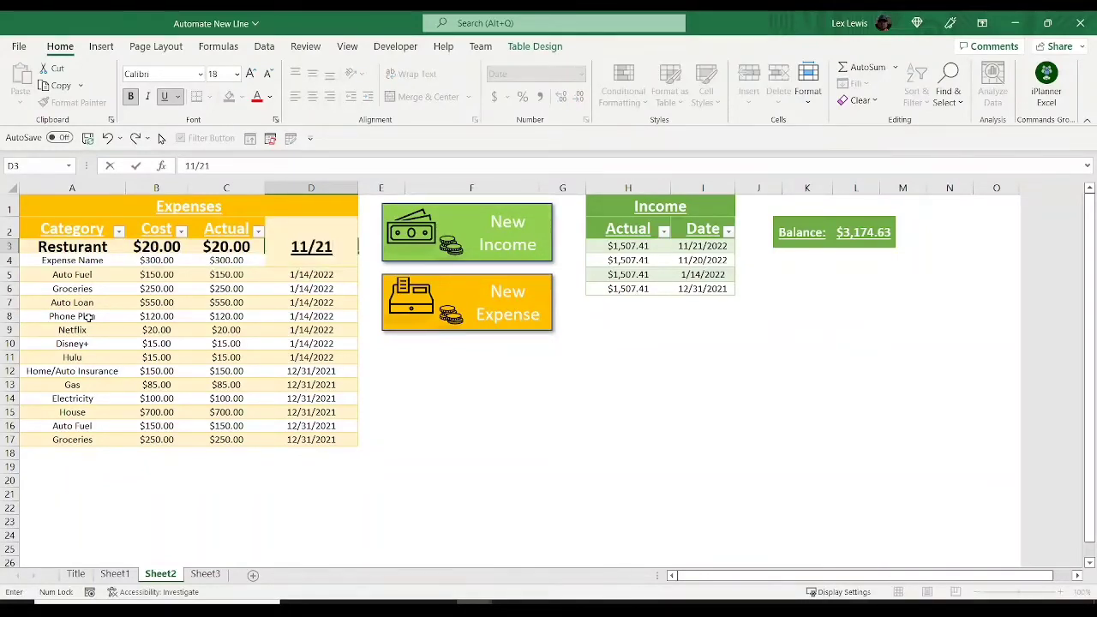
text(/2022)
key(Return)
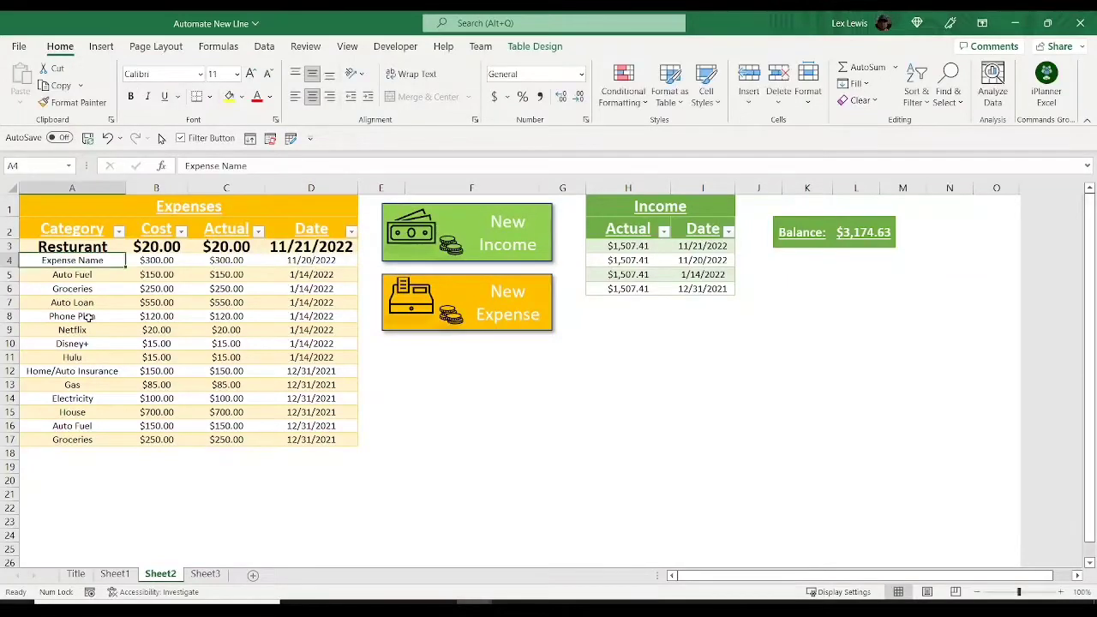
- Compare the formatting of the Resturant row with the header row and the existing expense rows below it
key(Up)
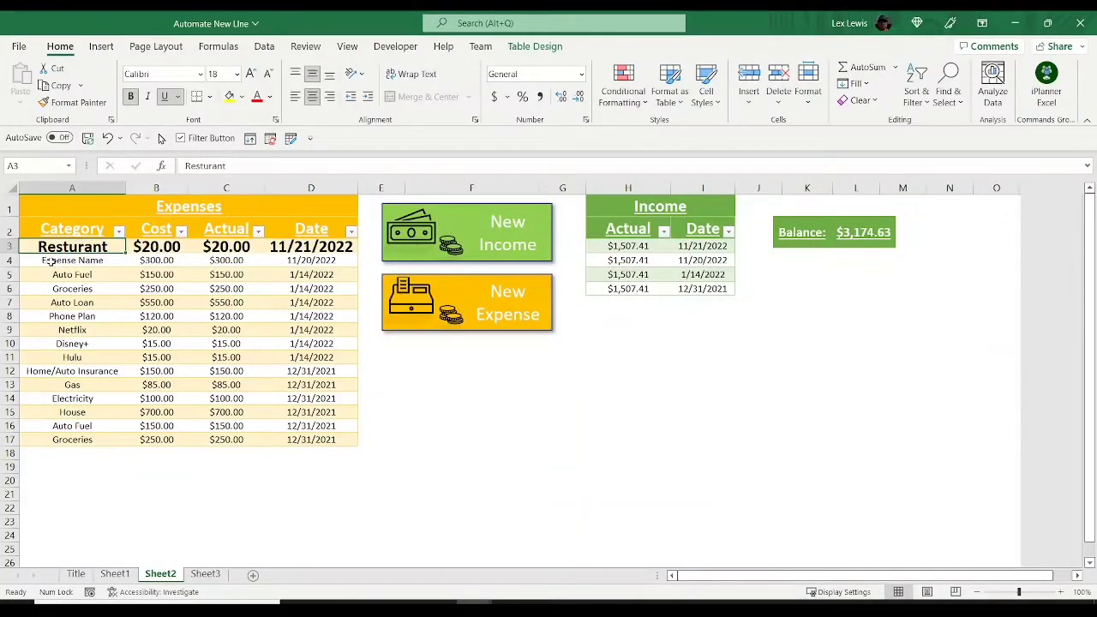
drag(49, 261, 298, 439)
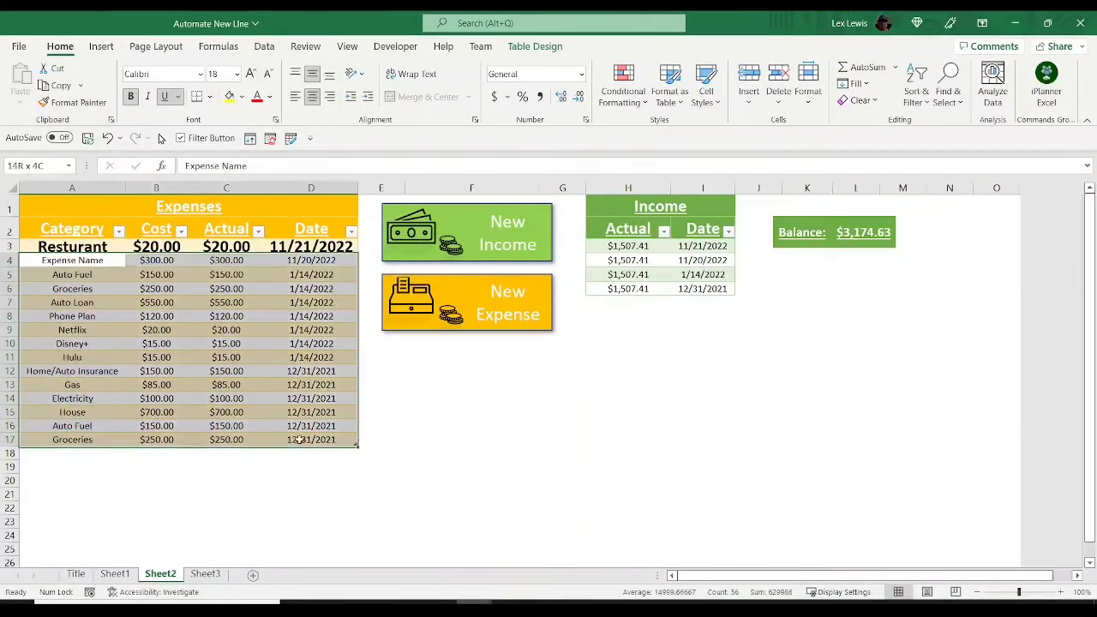
click(66, 232)
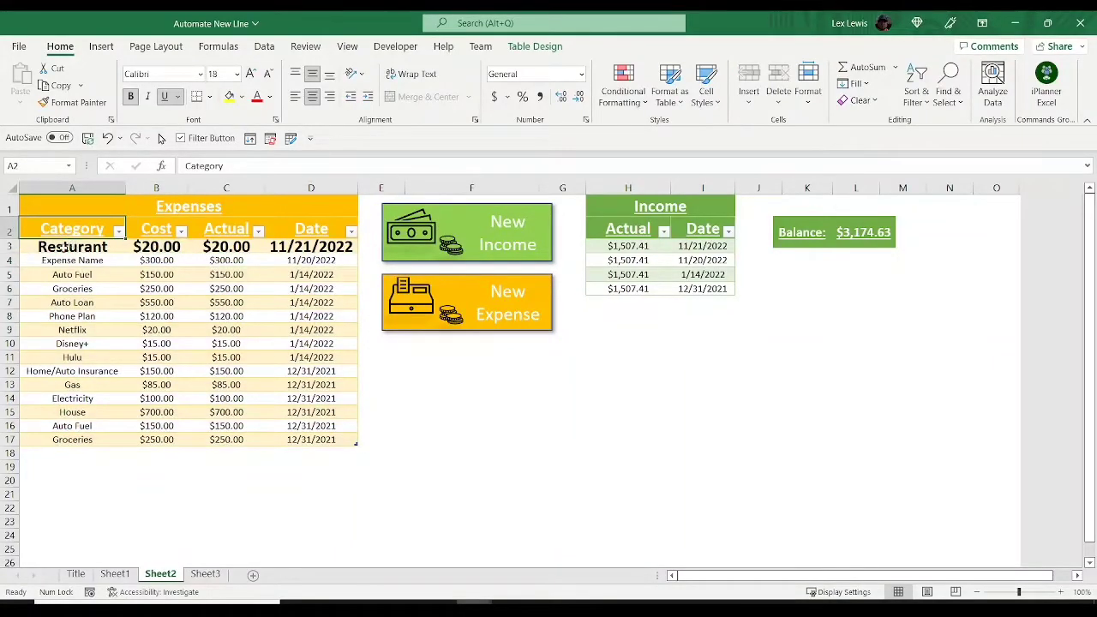
click(31, 246)
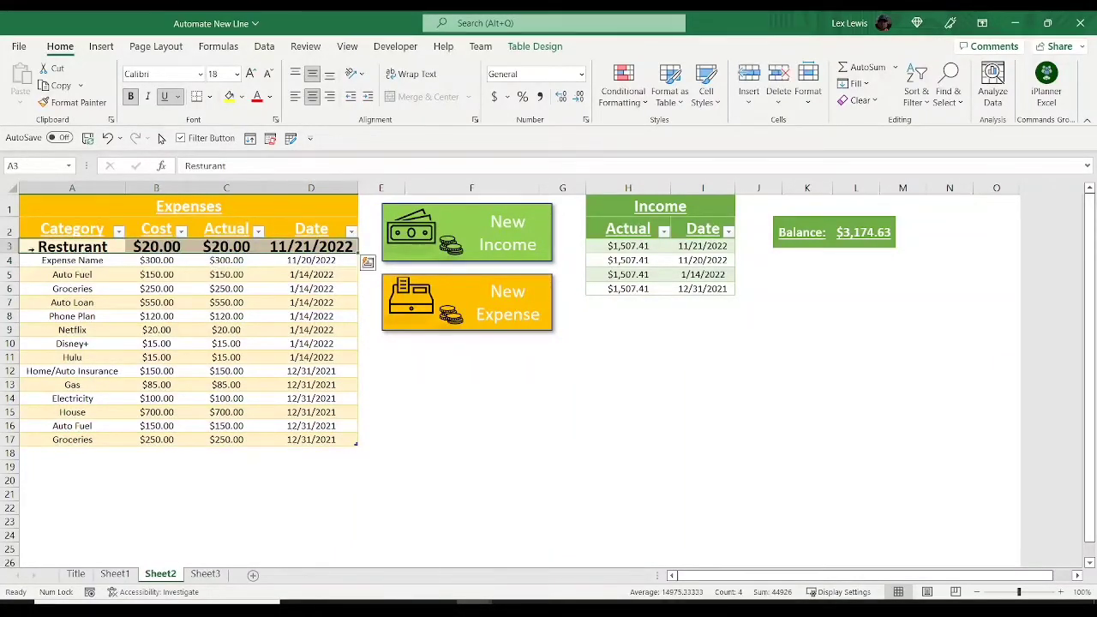
click(29, 260)
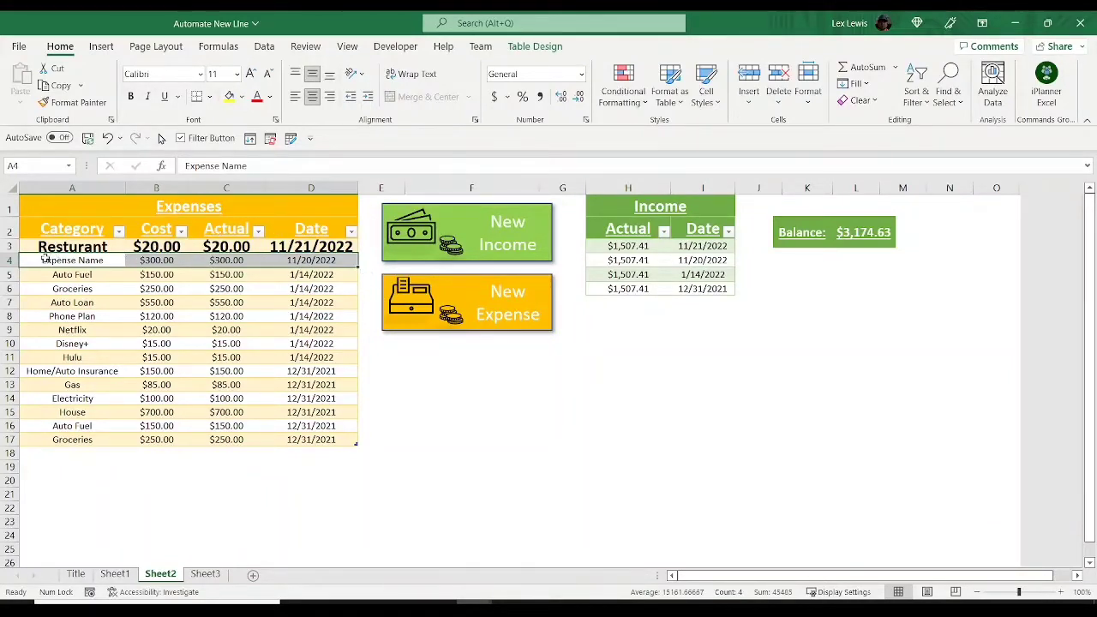
click(83, 293)
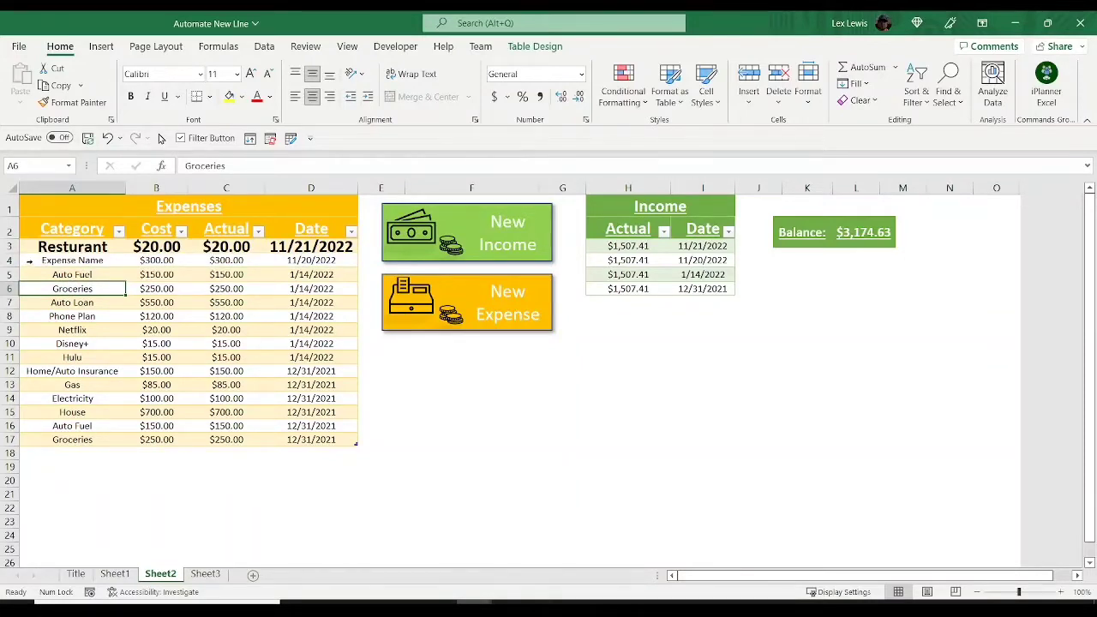
click(29, 260)
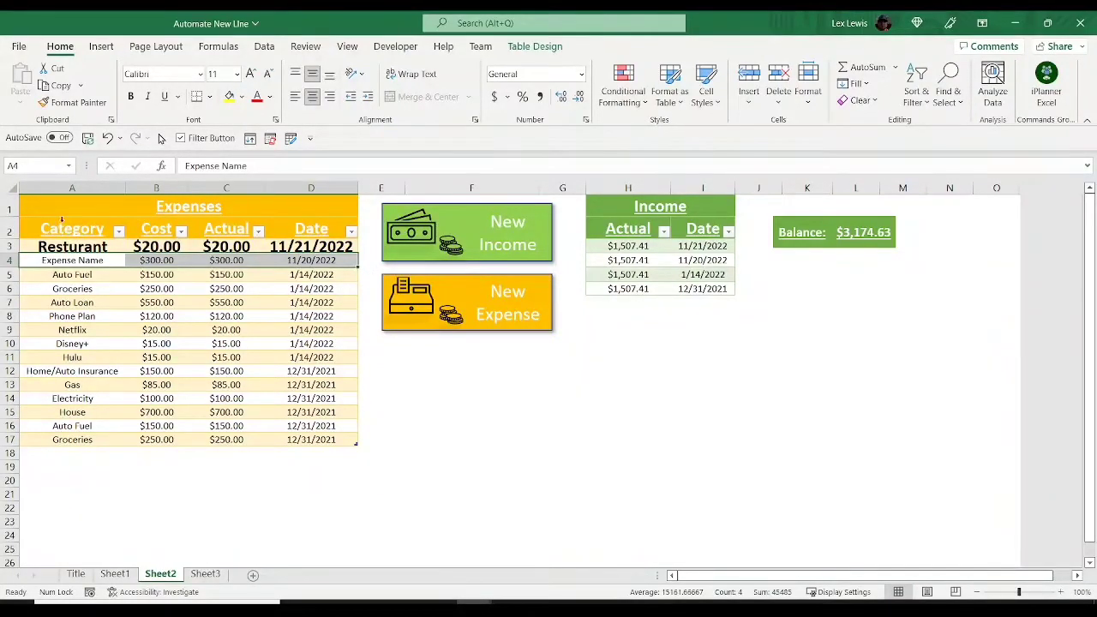
click(62, 218)
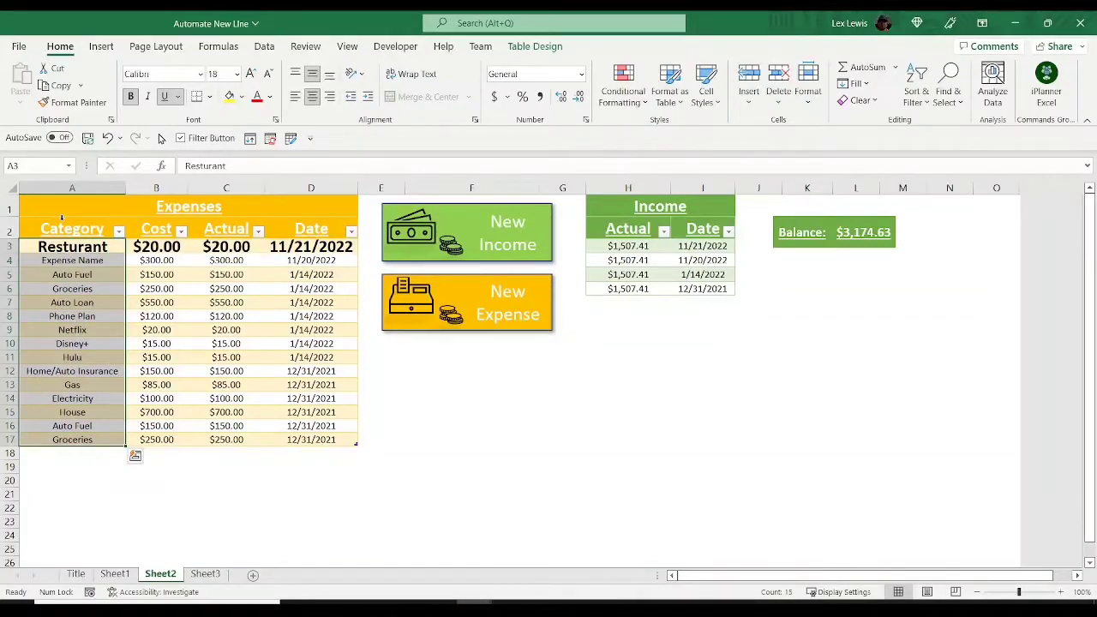
click(137, 220)
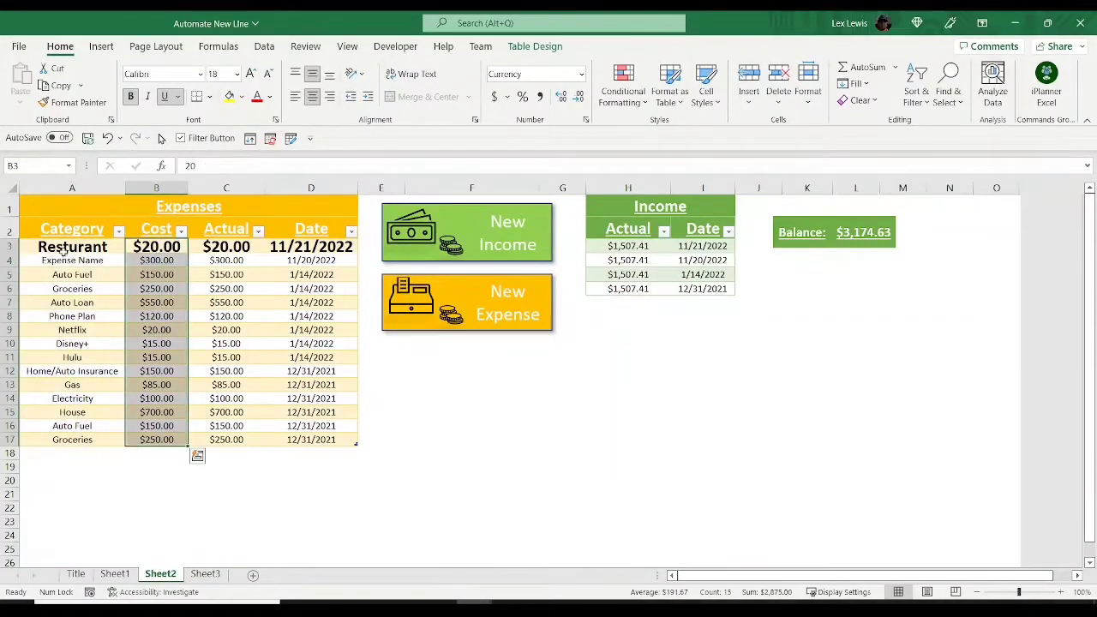
click(19, 249)
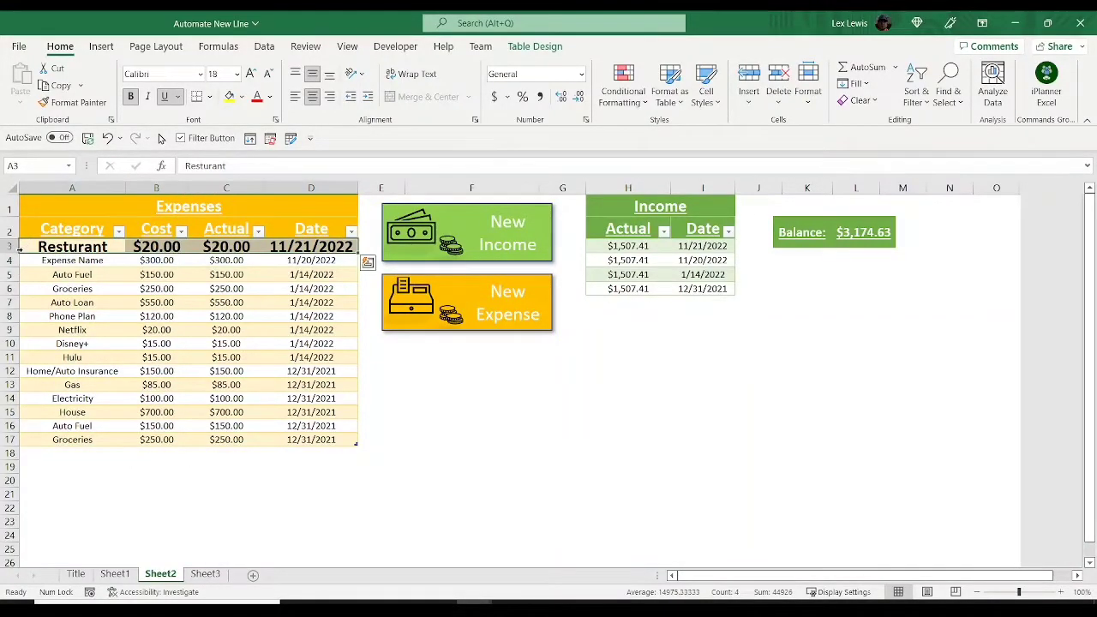
- Copy the Expense Name row of the Expenses table
click(21, 261)
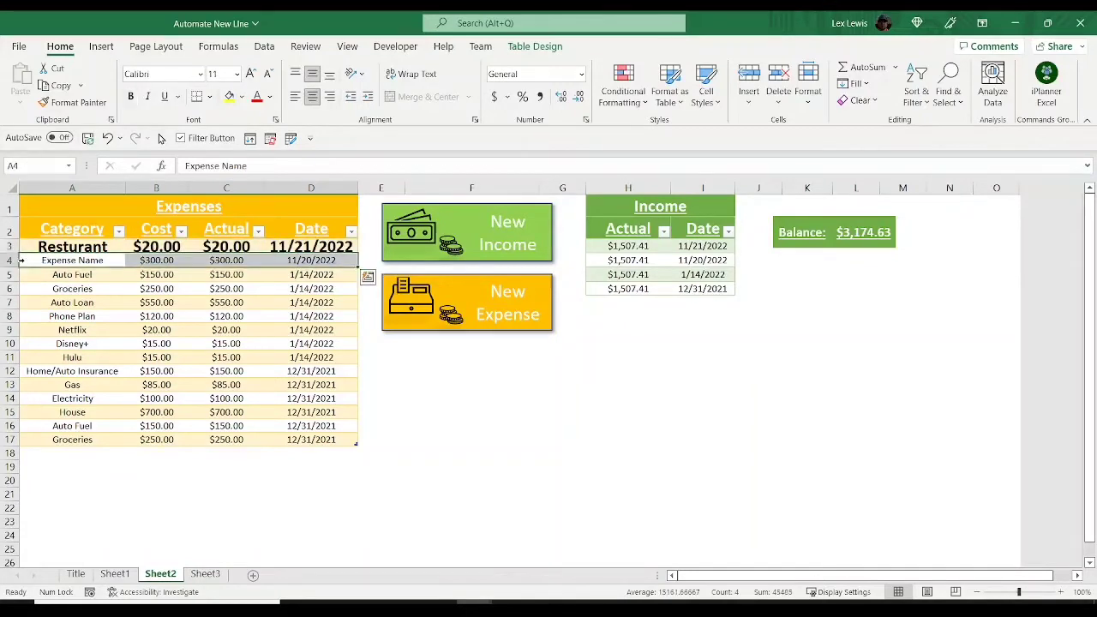
right_click(41, 259)
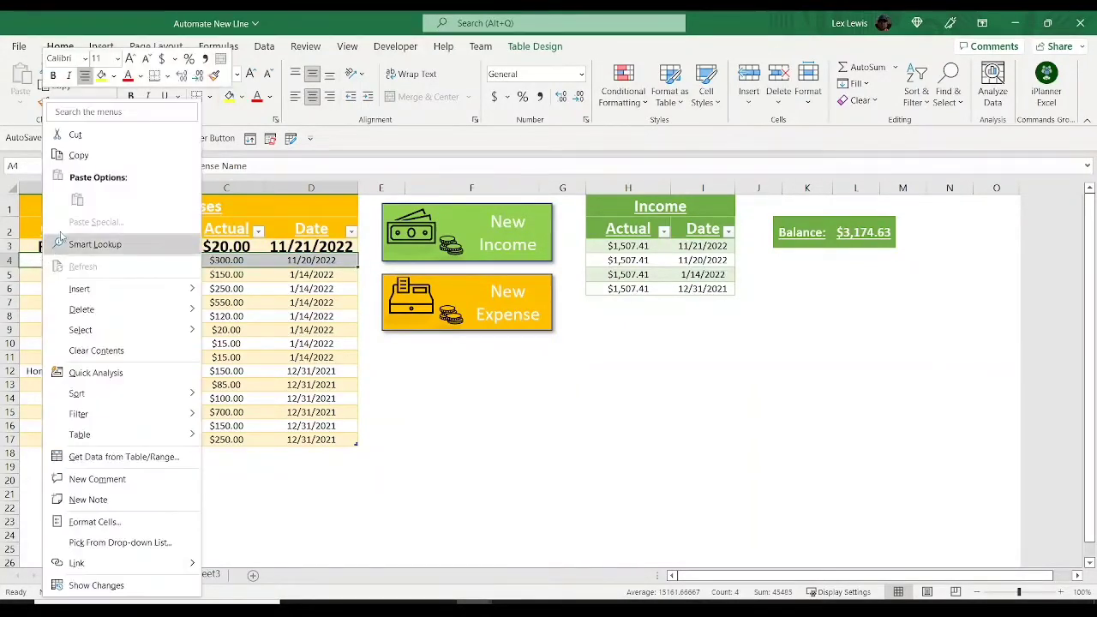
click(53, 155)
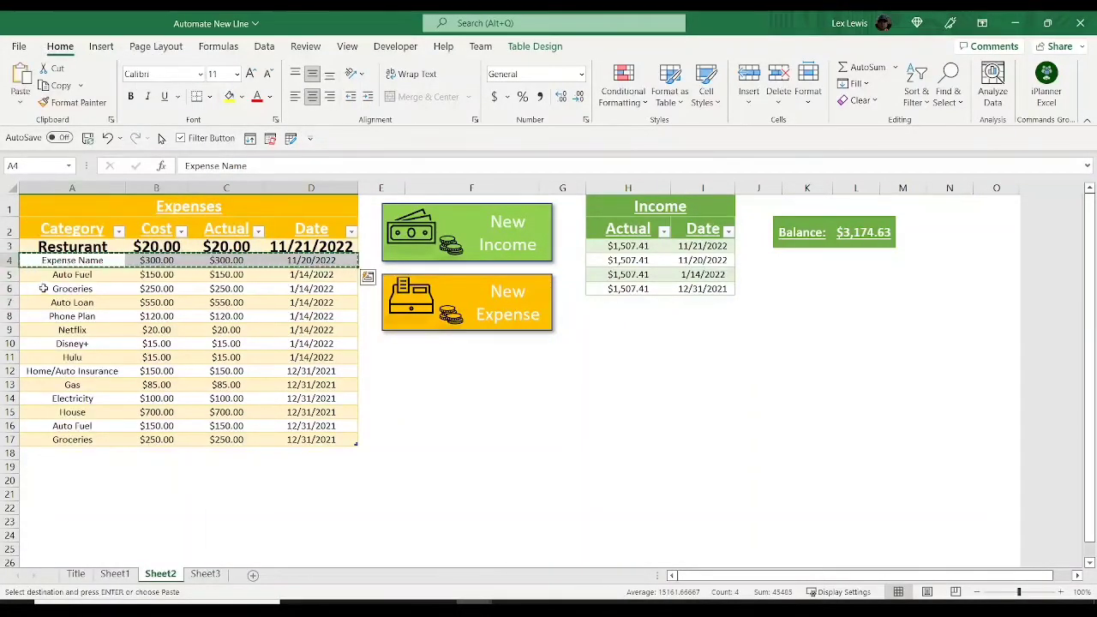
key(Escape)
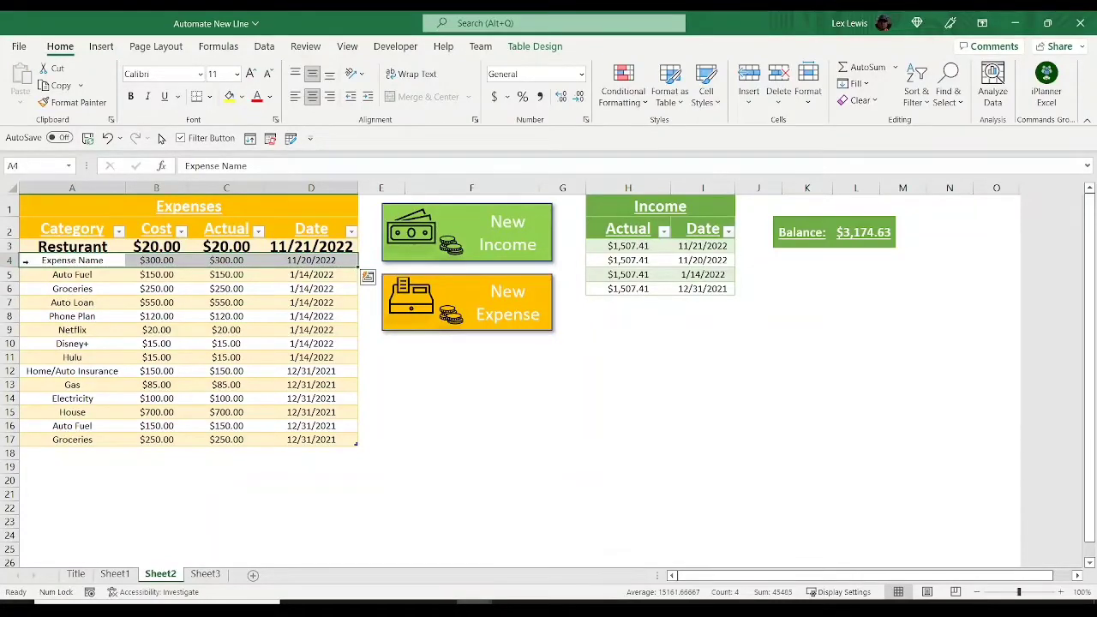
key(ctrl+c)
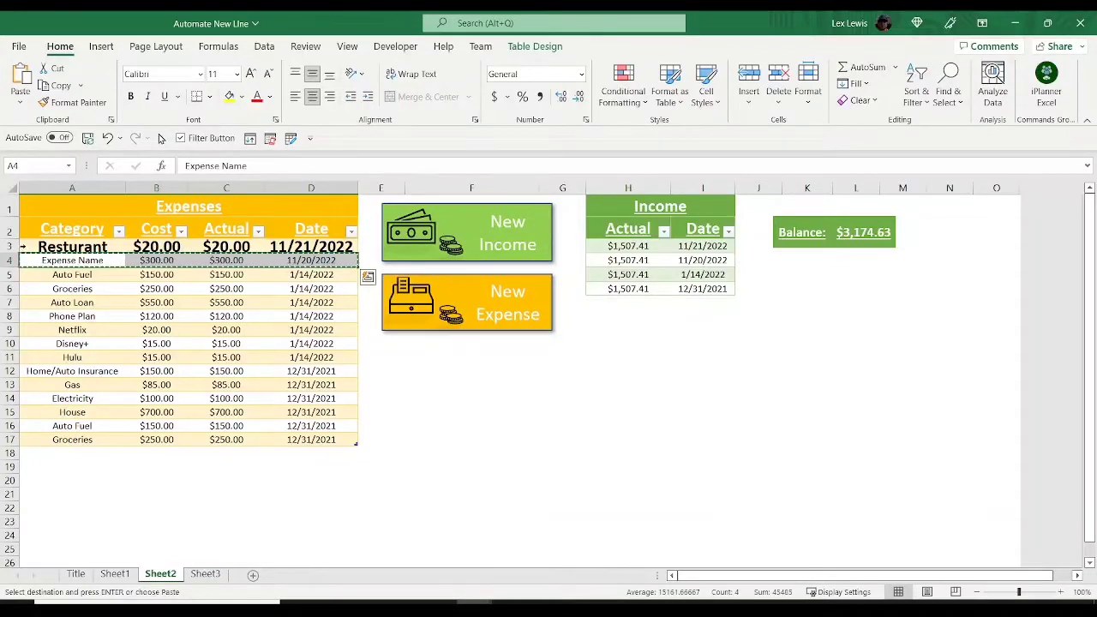
- Paste only the copied row's formatting onto the Resturant row, keeping the Resturant row's own values
click(24, 246)
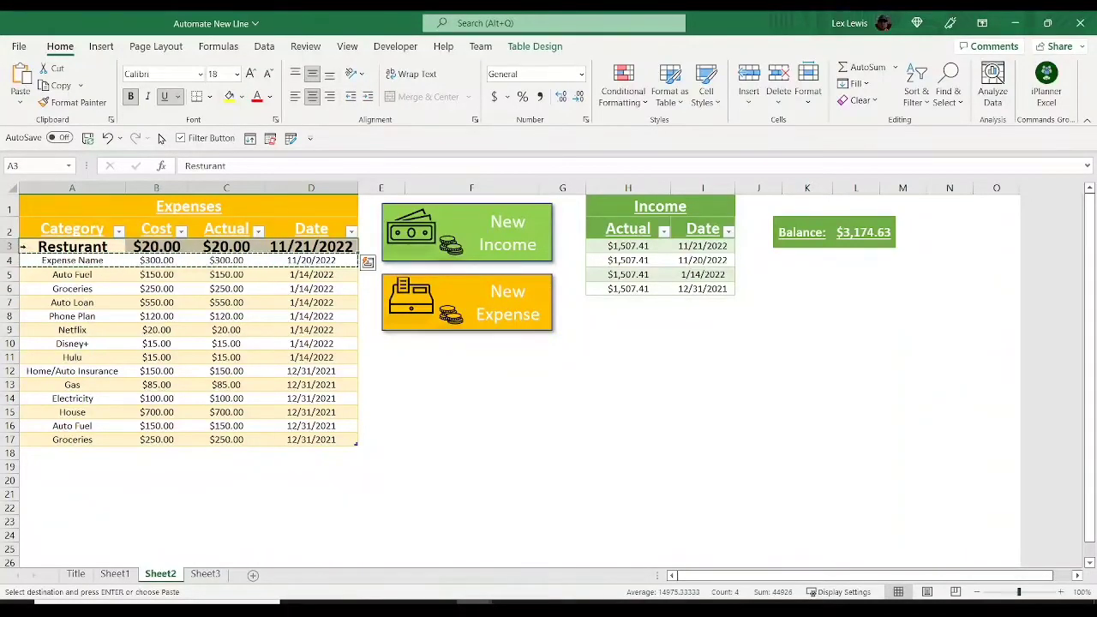
right_click(23, 246)
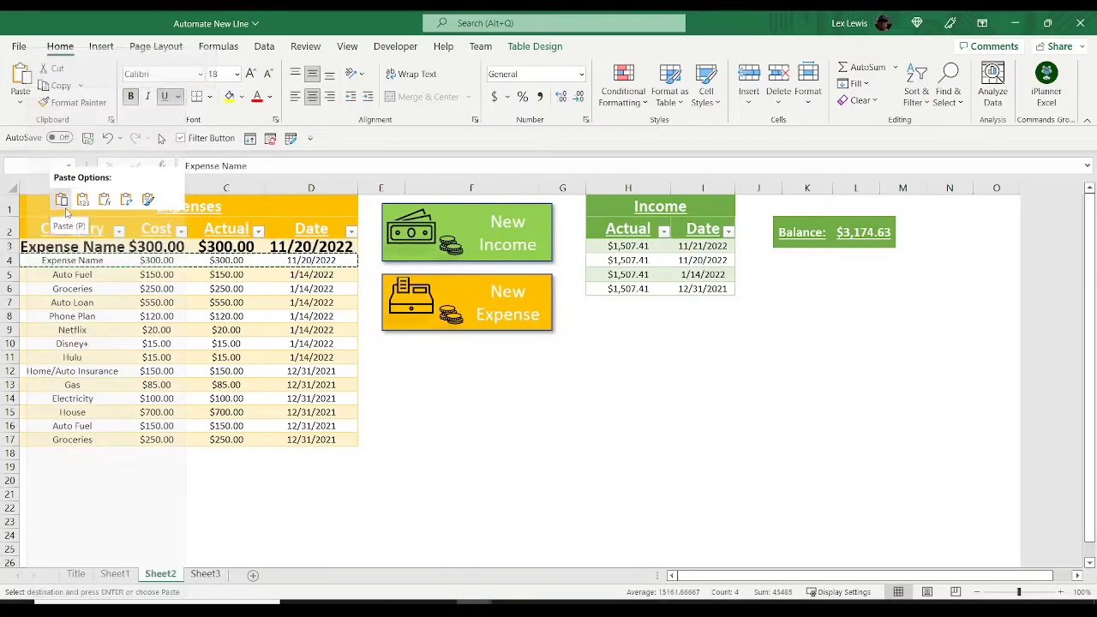
click(147, 198)
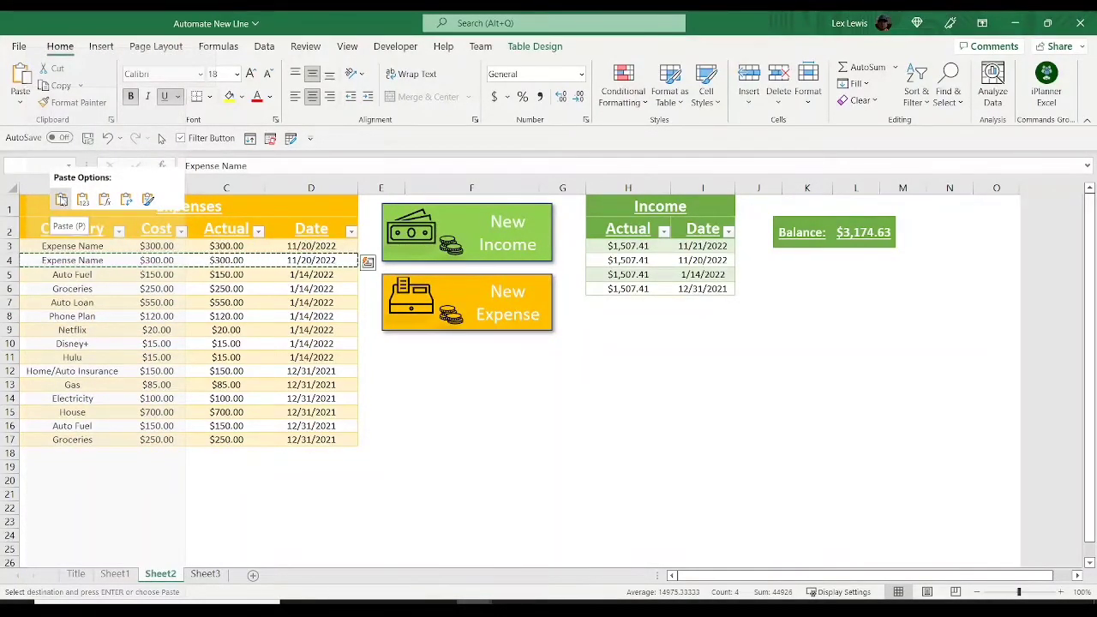
right_click(33, 248)
click(62, 199)
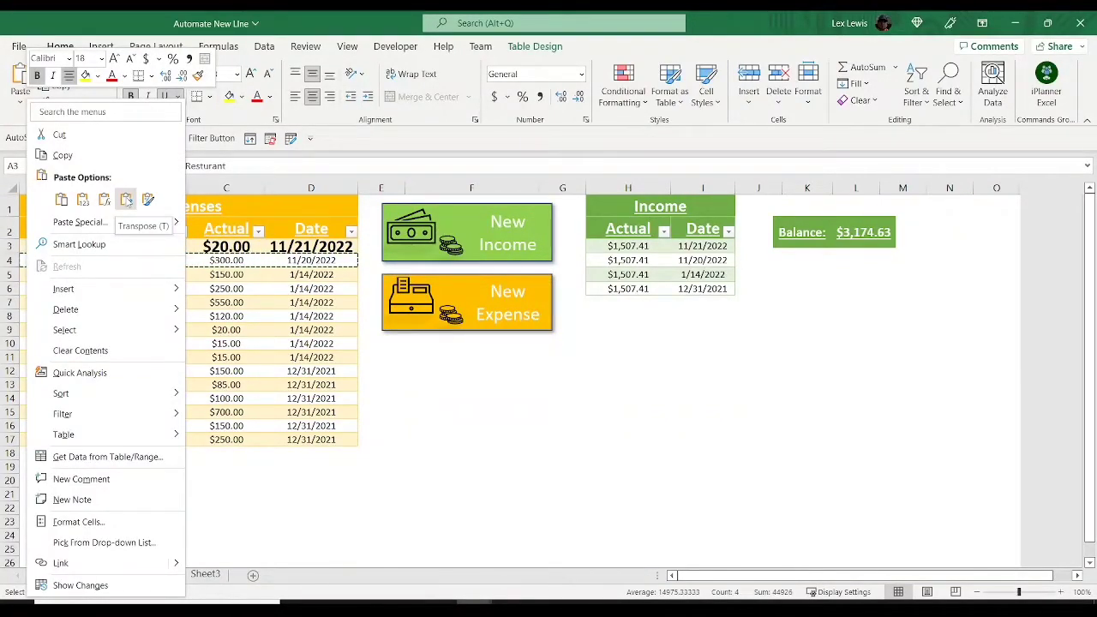
click(148, 200)
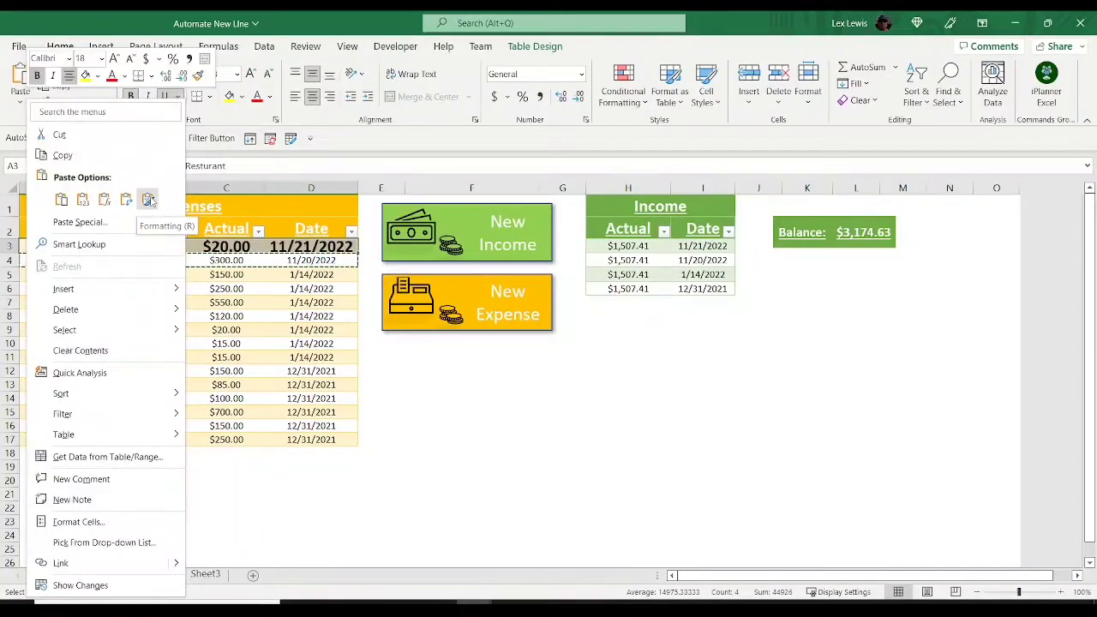
key(Escape)
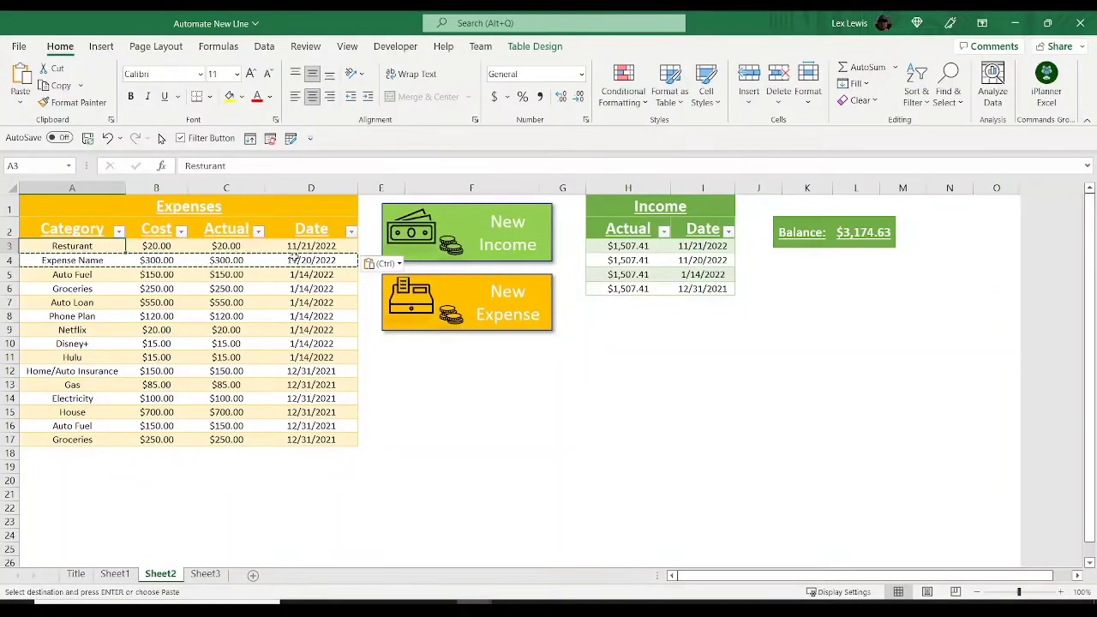
- Clear the pending copy selection and enter "Gasoline" as the category in the first empty row below the Expenses table
key(Escape)
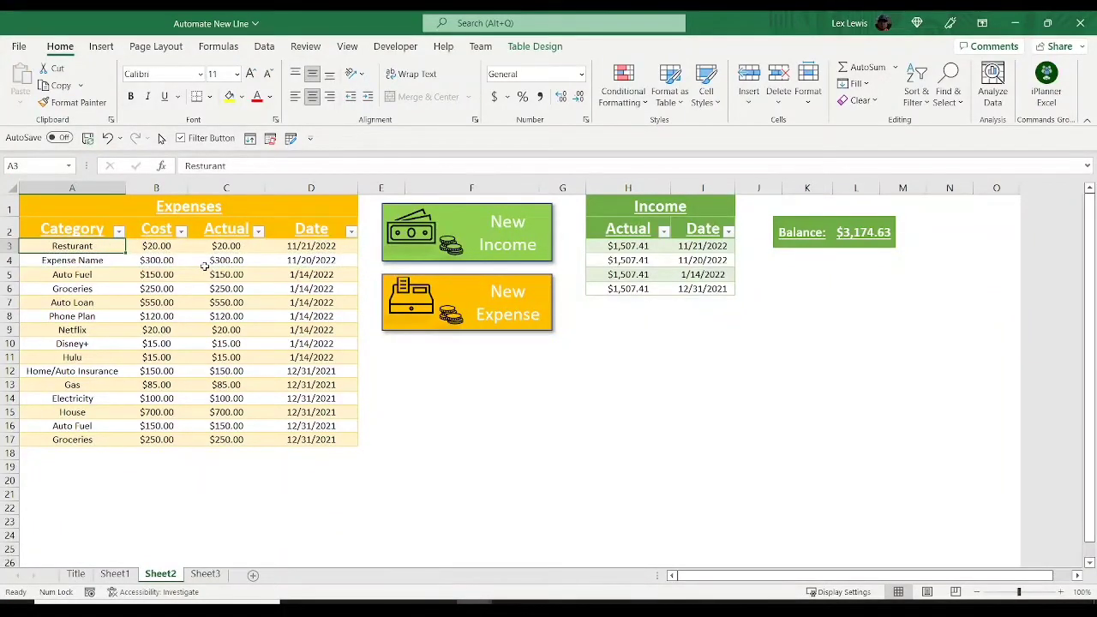
click(57, 451)
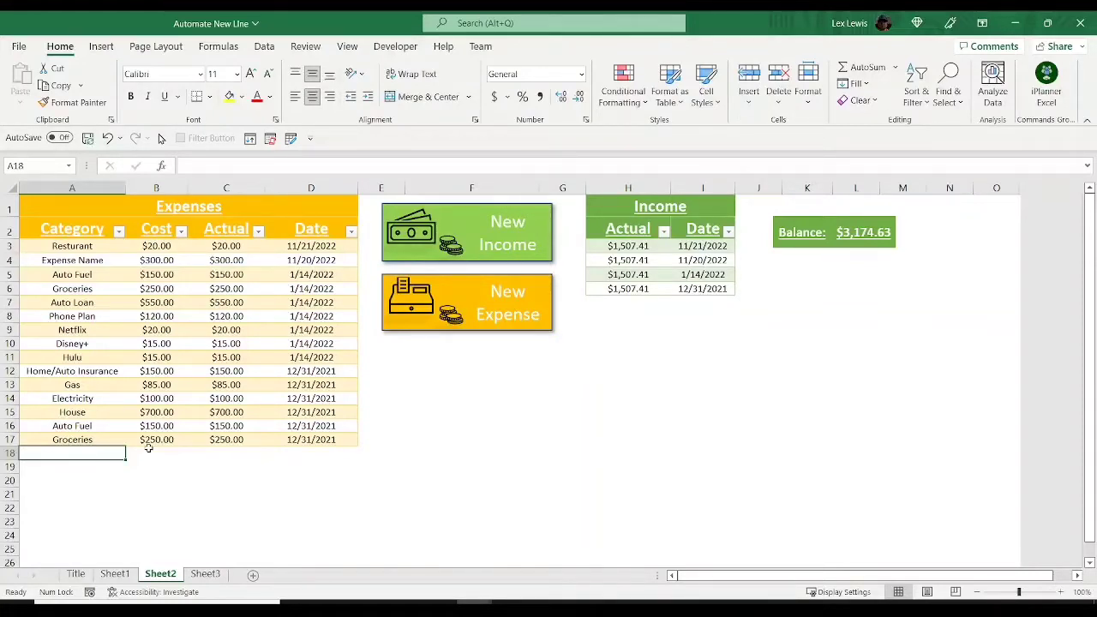
text(Gas)
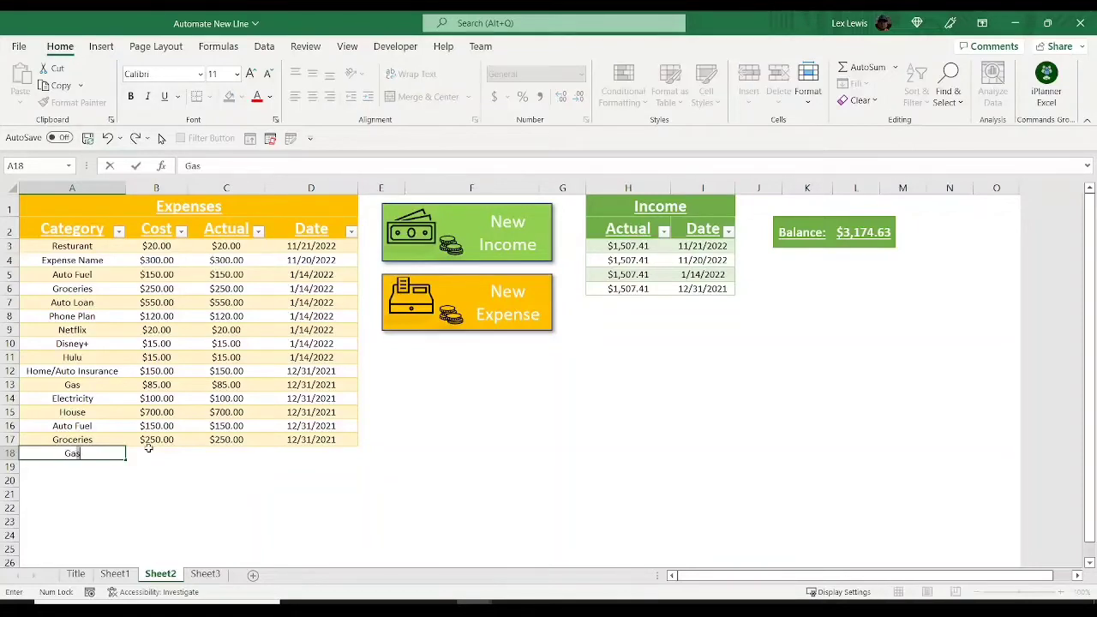
key(BackSpace)
key(BackSpace)
key(BackSpace)
text(Gasoline)
click(148, 450)
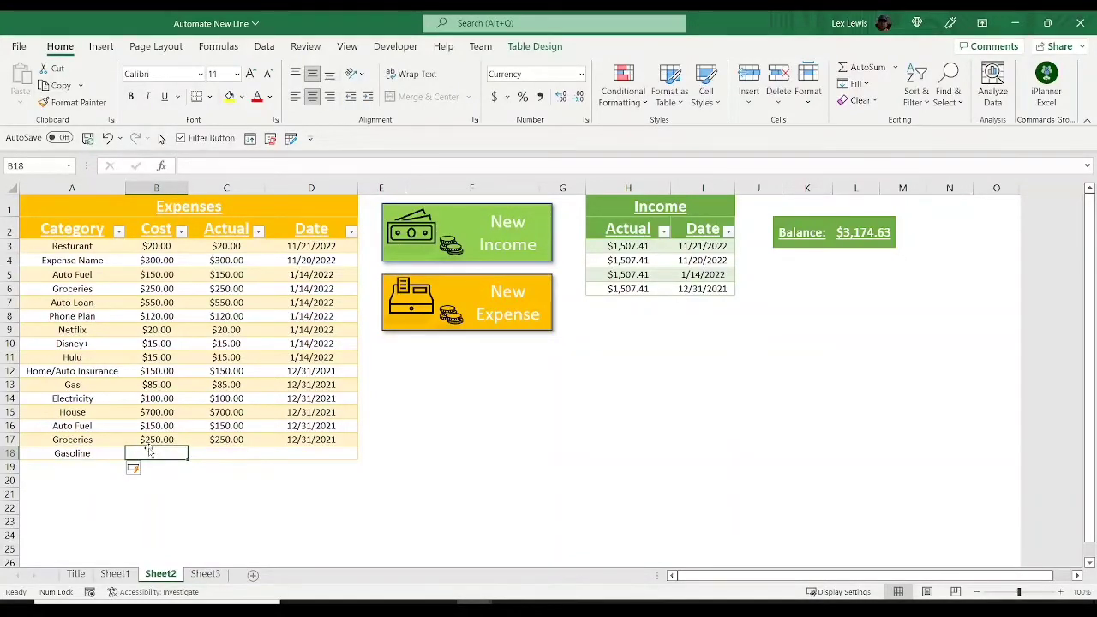
- Complete the Gasoline row with cost 65, actual 65 and date 11/21/2022
text(85)
key(Tab)
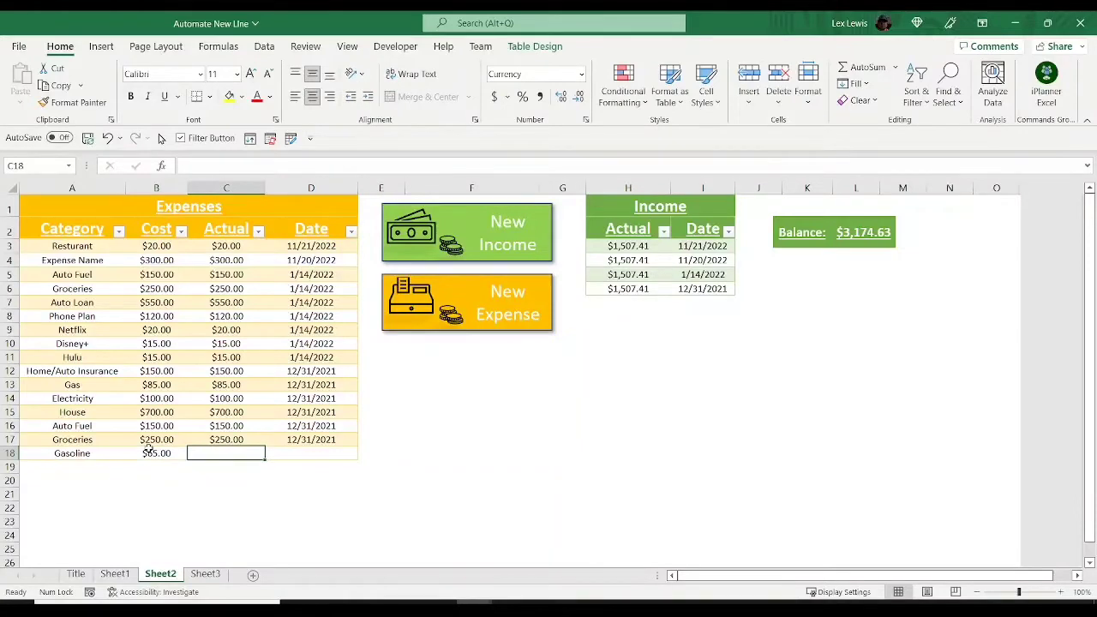
text(65)
key(Tab)
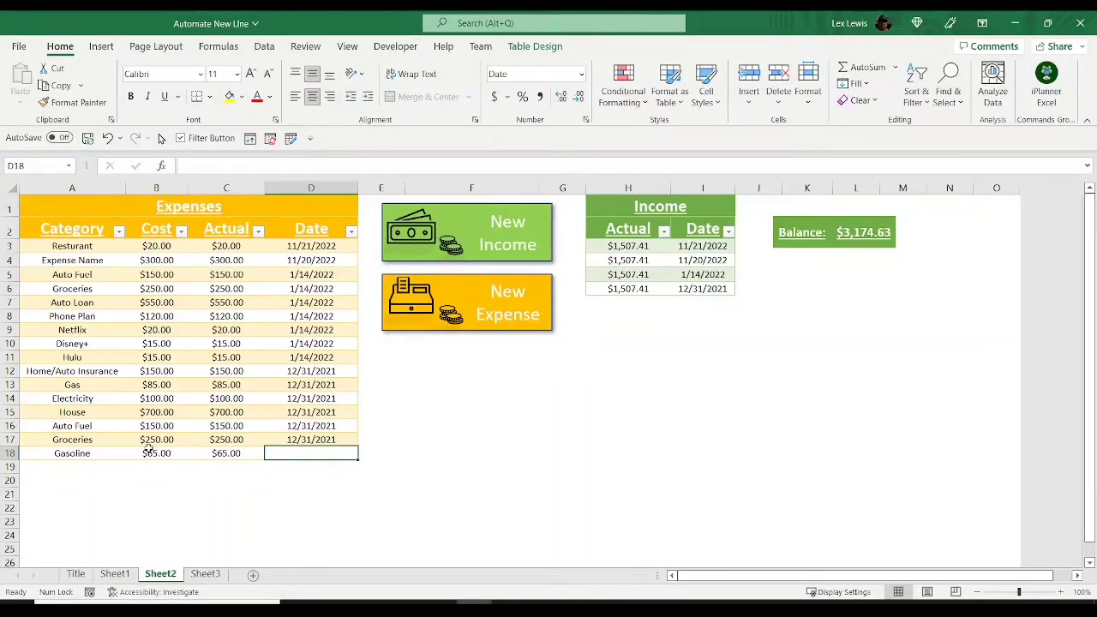
text(11/21/)
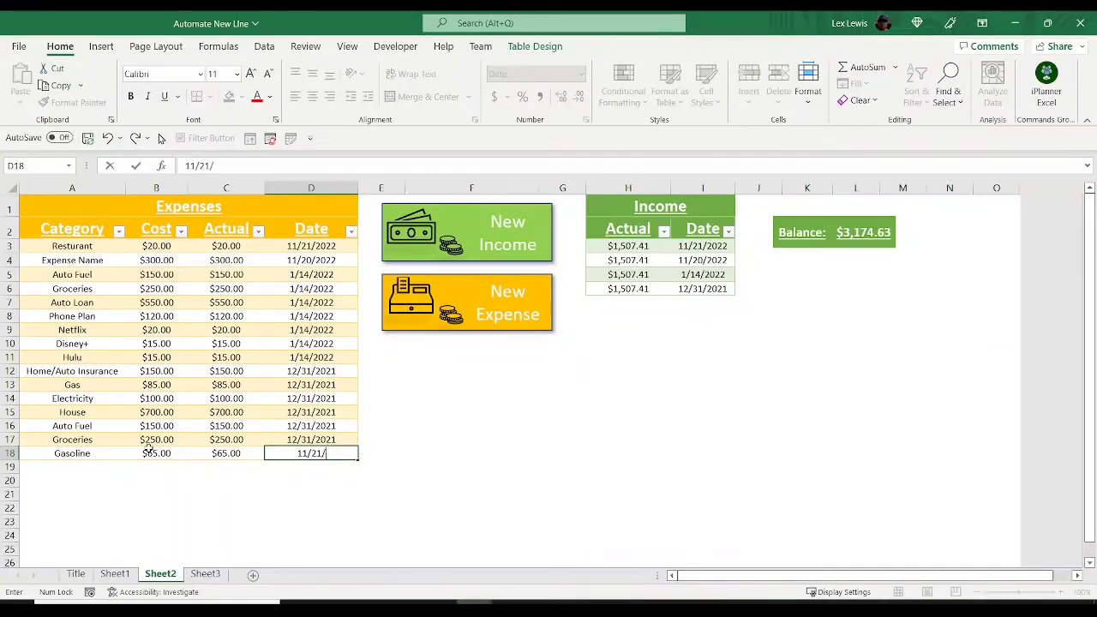
text(2022)
key(Return)
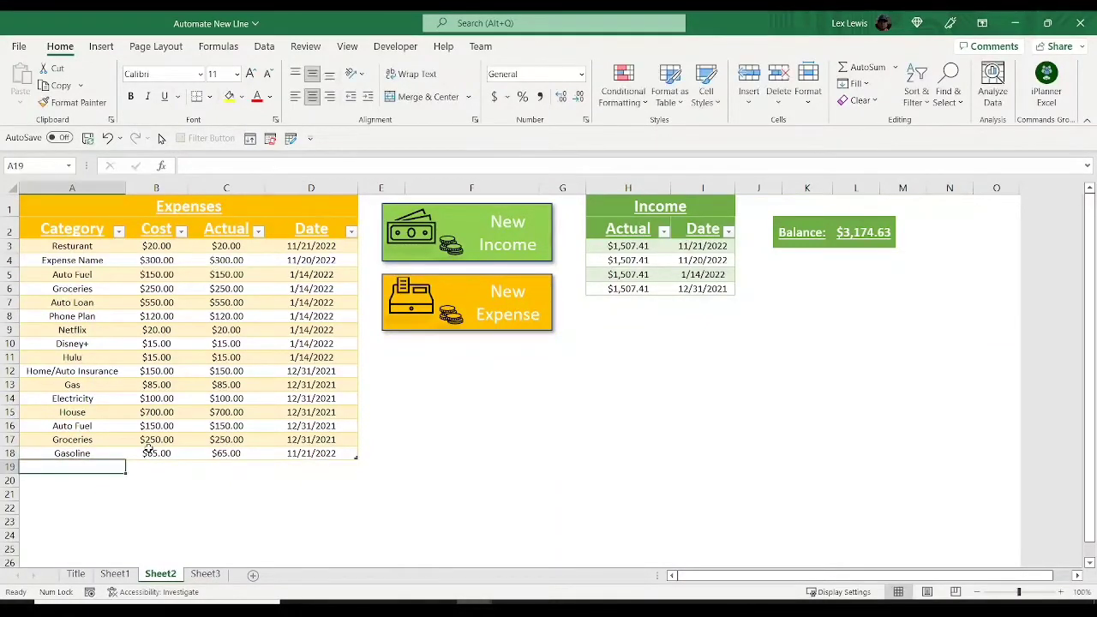
key(Up)
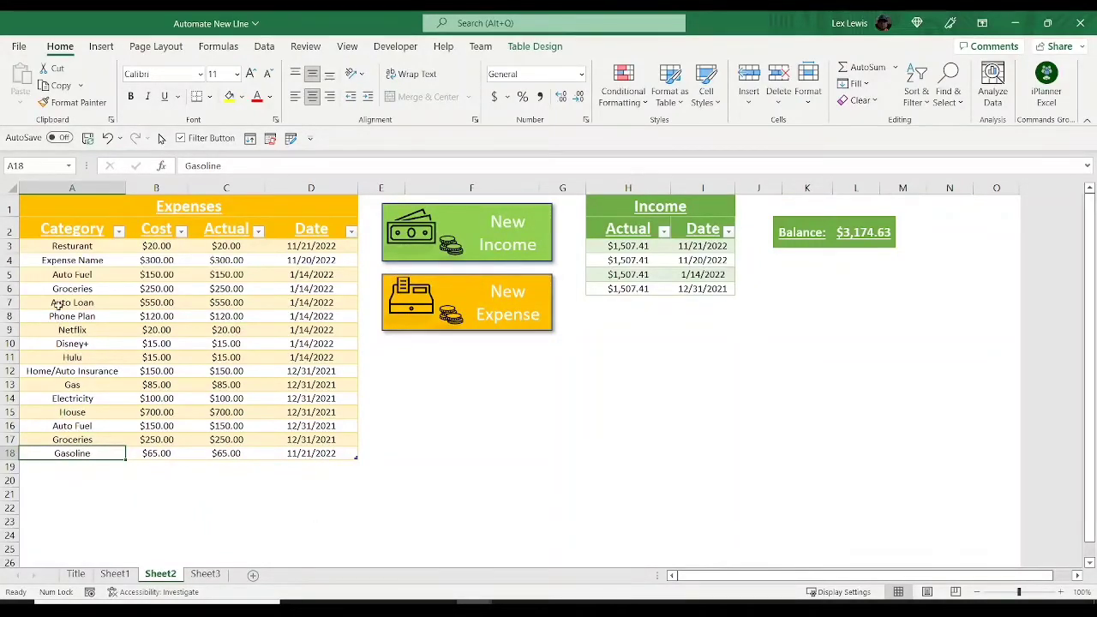
- Examine the length of the Expenses table on Sheet3, from its first row to its last and back
click(204, 573)
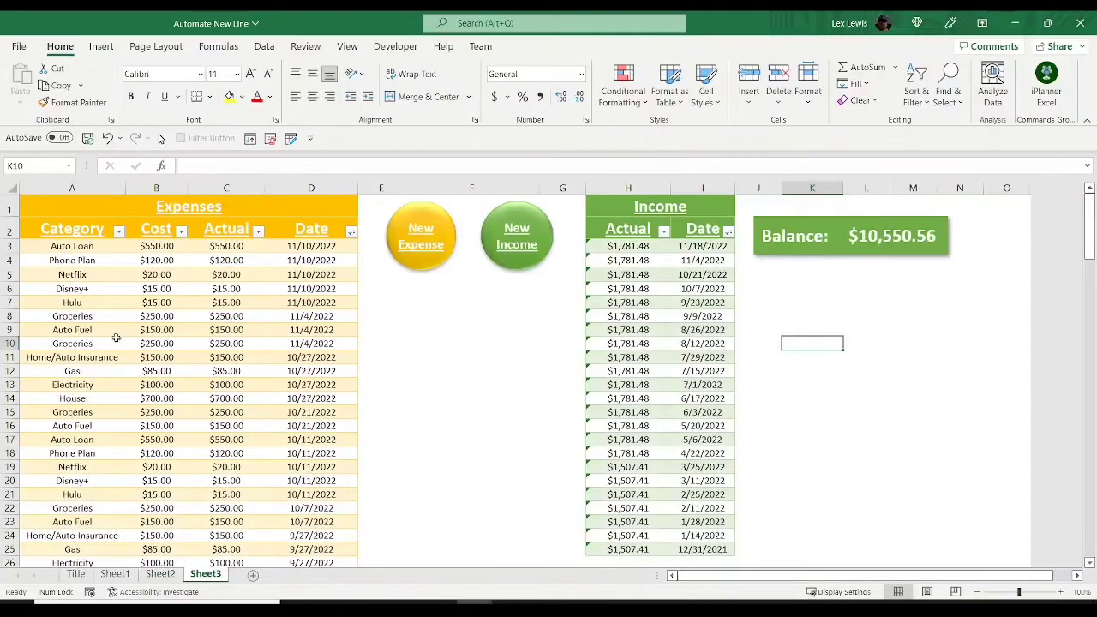
scroll(116, 339, down, 15)
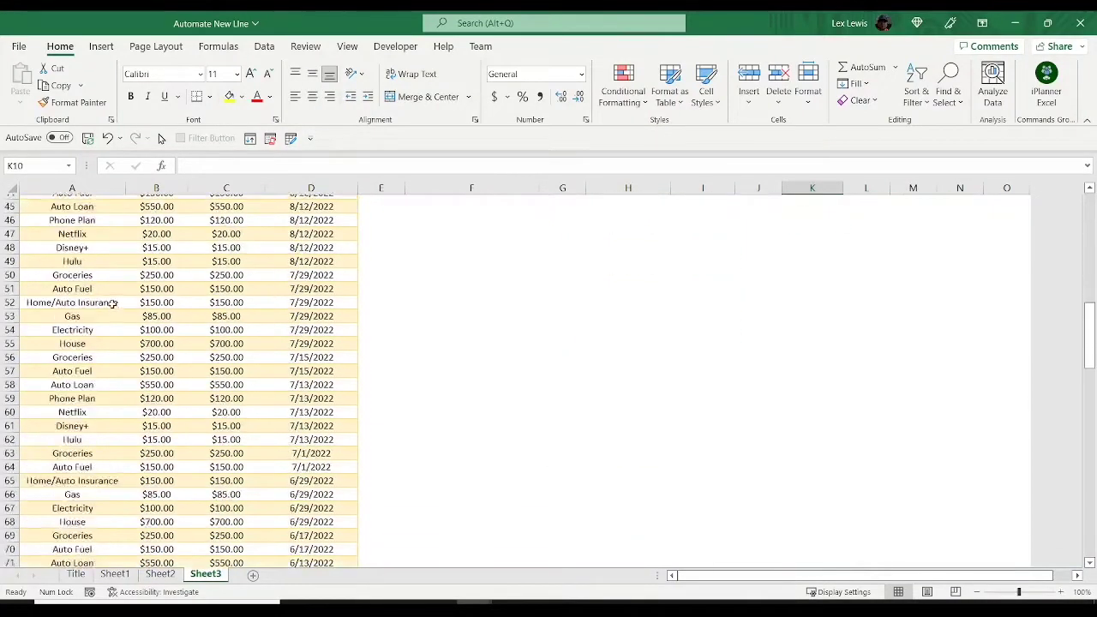
scroll(110, 309, down, 11)
scroll(108, 317, up, 20)
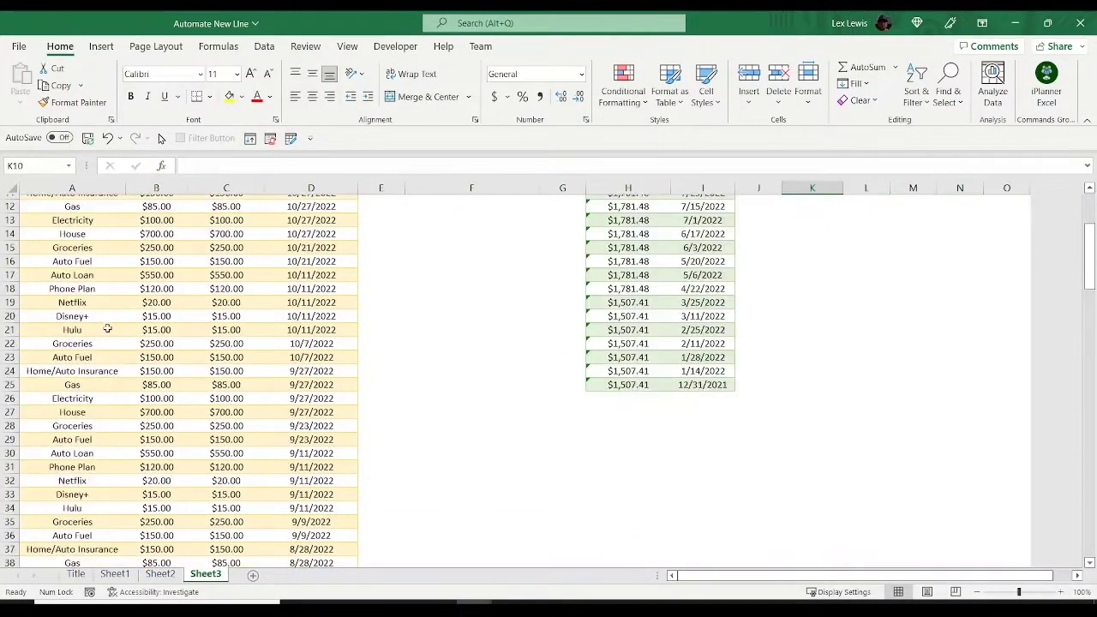
scroll(107, 329, up, 4)
scroll(111, 335, down, 20)
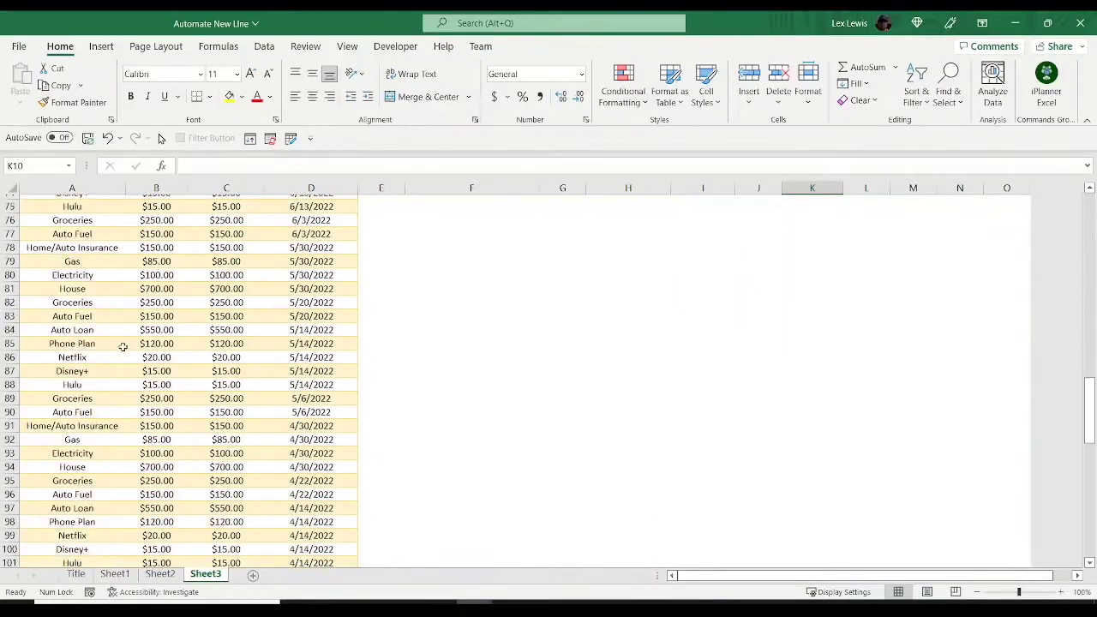
scroll(115, 351, down, 20)
scroll(103, 368, up, 5)
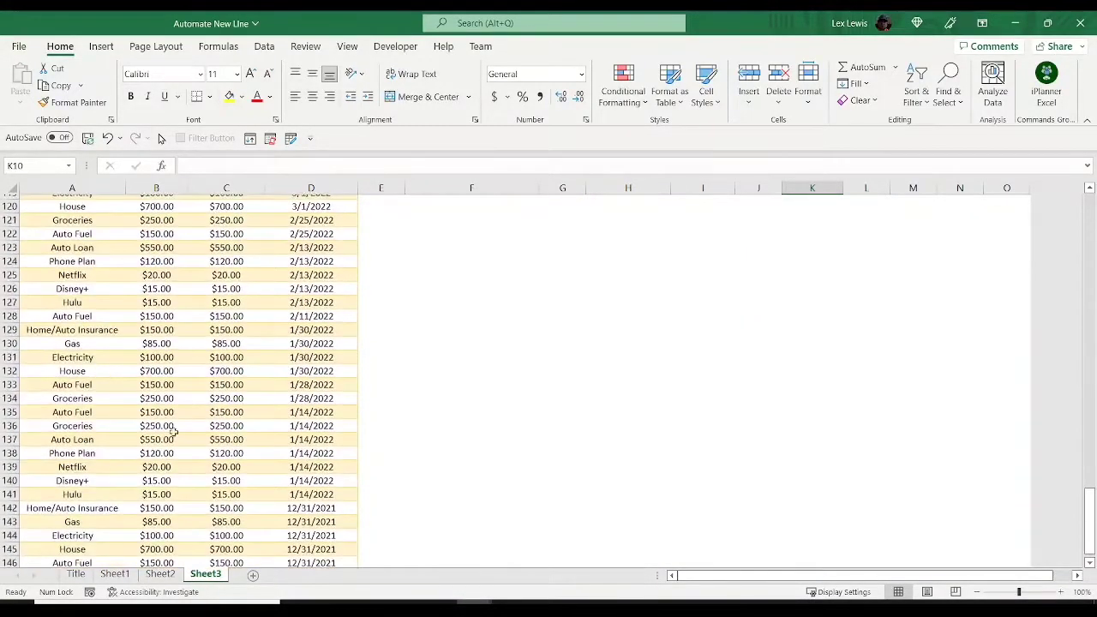
scroll(173, 433, down, 3)
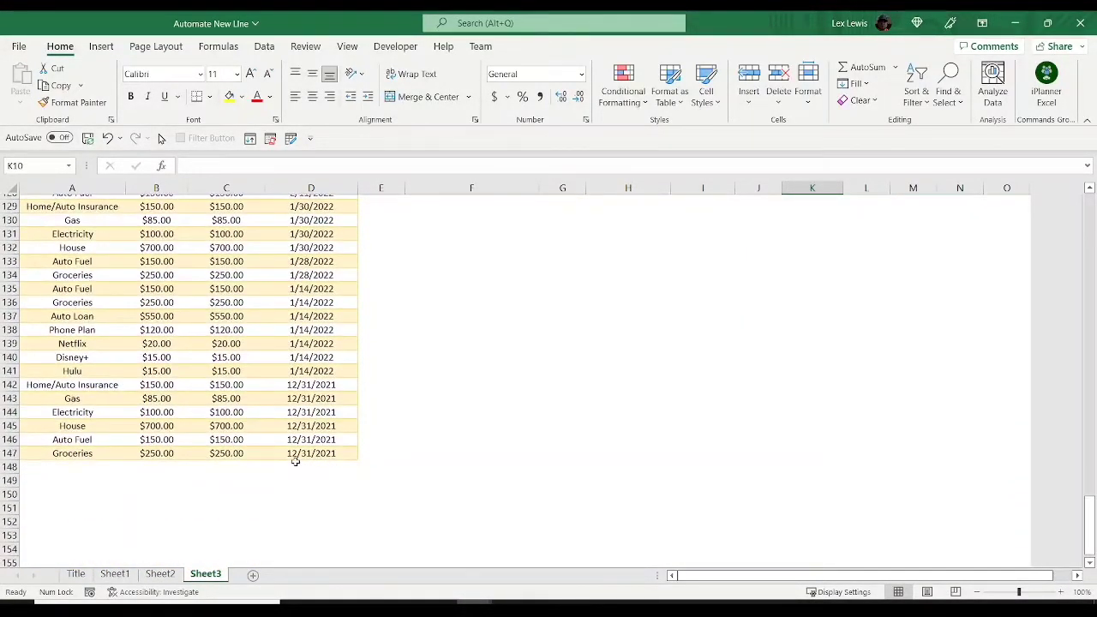
scroll(196, 402, up, 20)
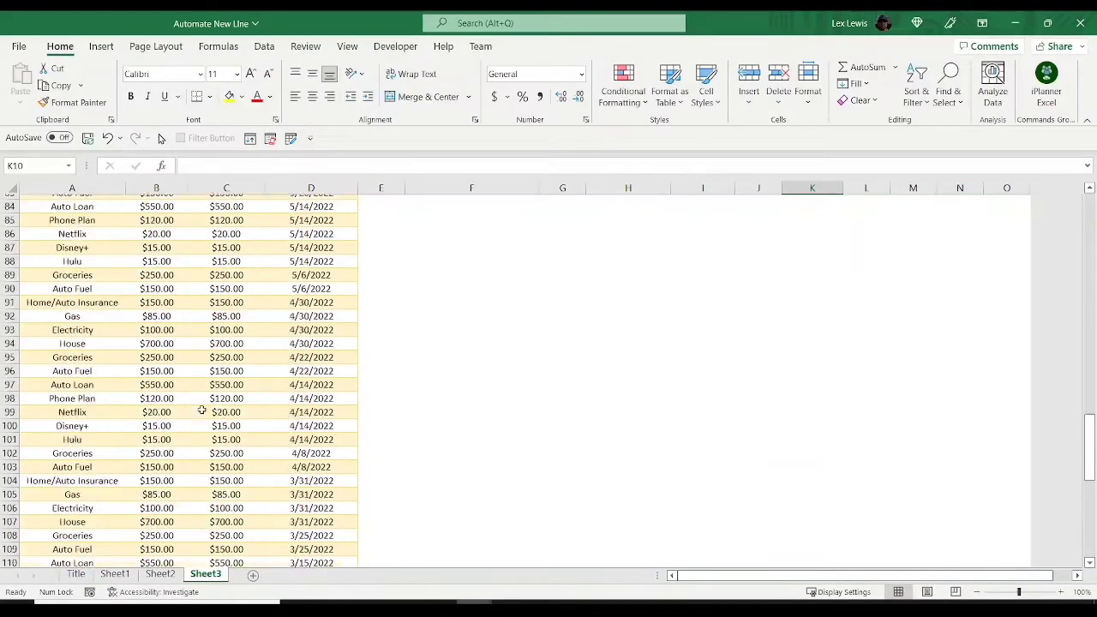
scroll(201, 409, up, 18)
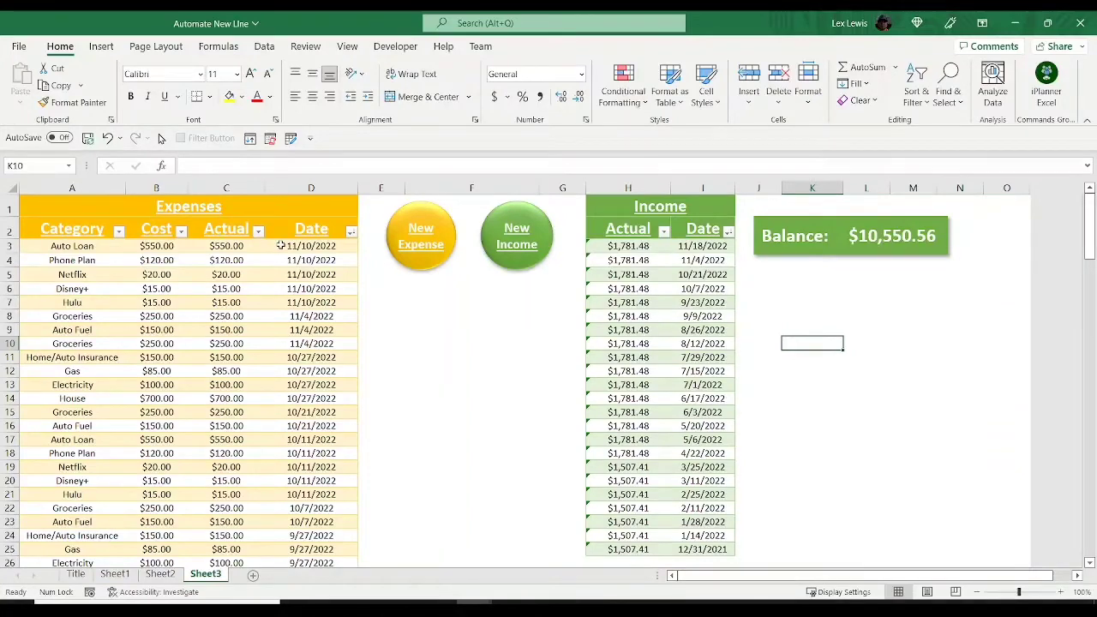
- Jump from a category cell near the start of Sheet3's Expenses table to the first empty row below it
scroll(281, 246, down, 2)
click(114, 250)
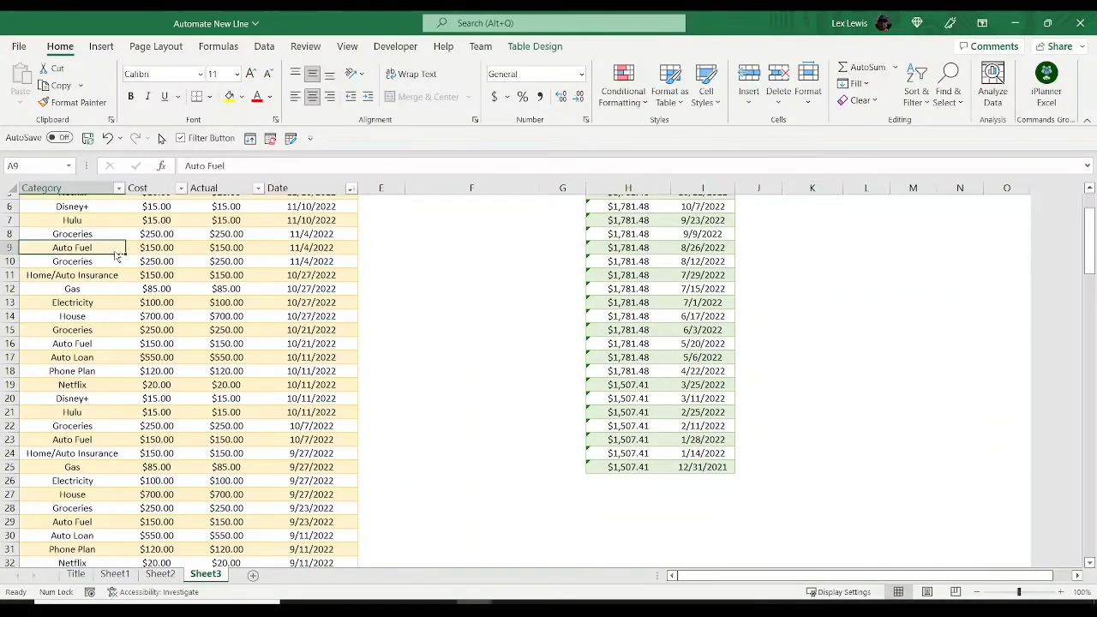
key(ctrl+Down)
key(Down)
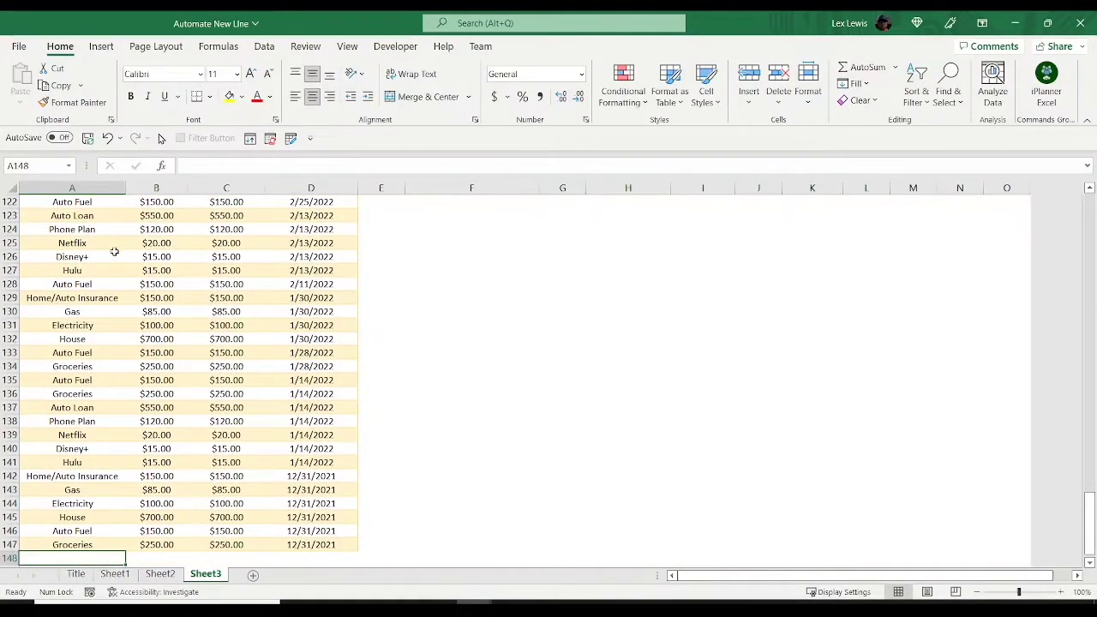
key(Up)
- Return to Sheet3's Expenses header row, inspect the Balance formula in K2, and select the first expense category
key(ctrl+Up)
key(Right)
key(Right)
key(Right)
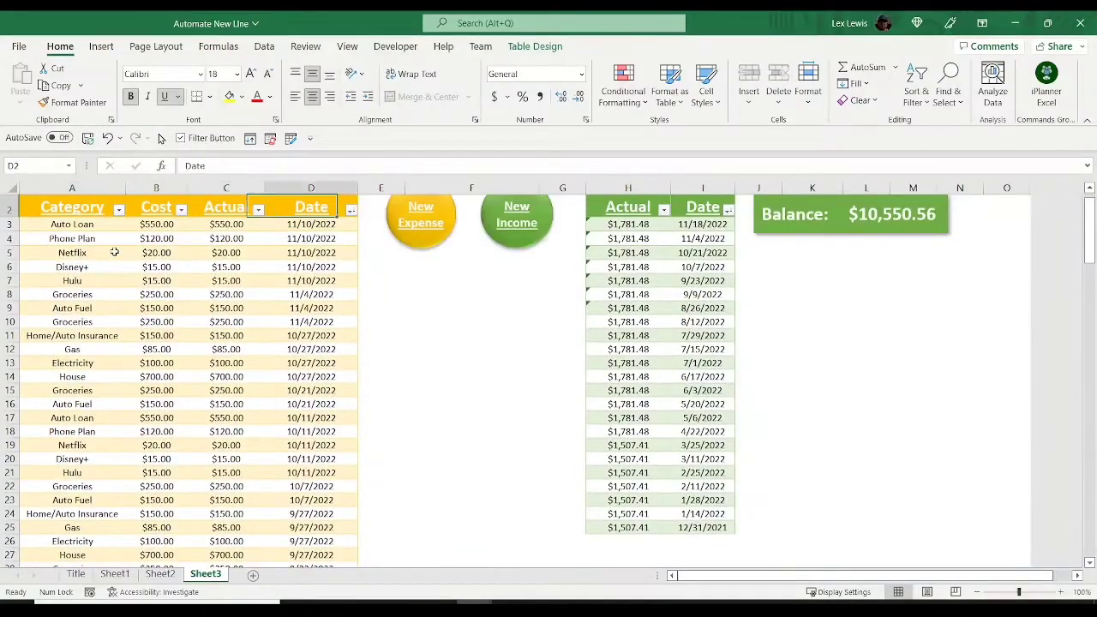
key(Right)
key(Right)
key(Right)
key(Right)
key(Right)
key(Right)
key(Right)
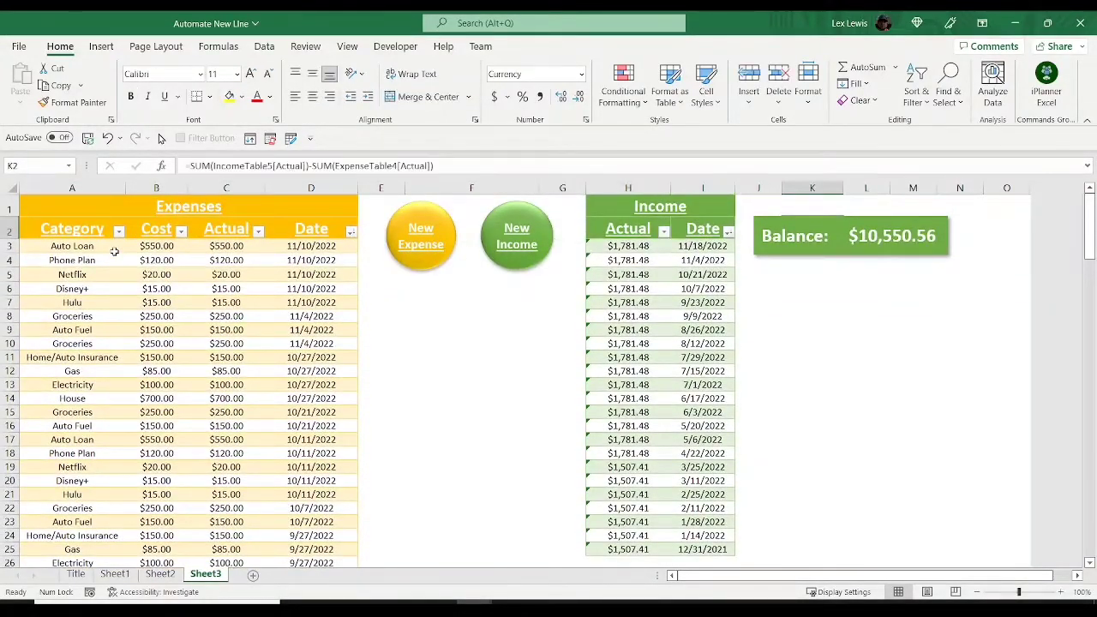
key(Down)
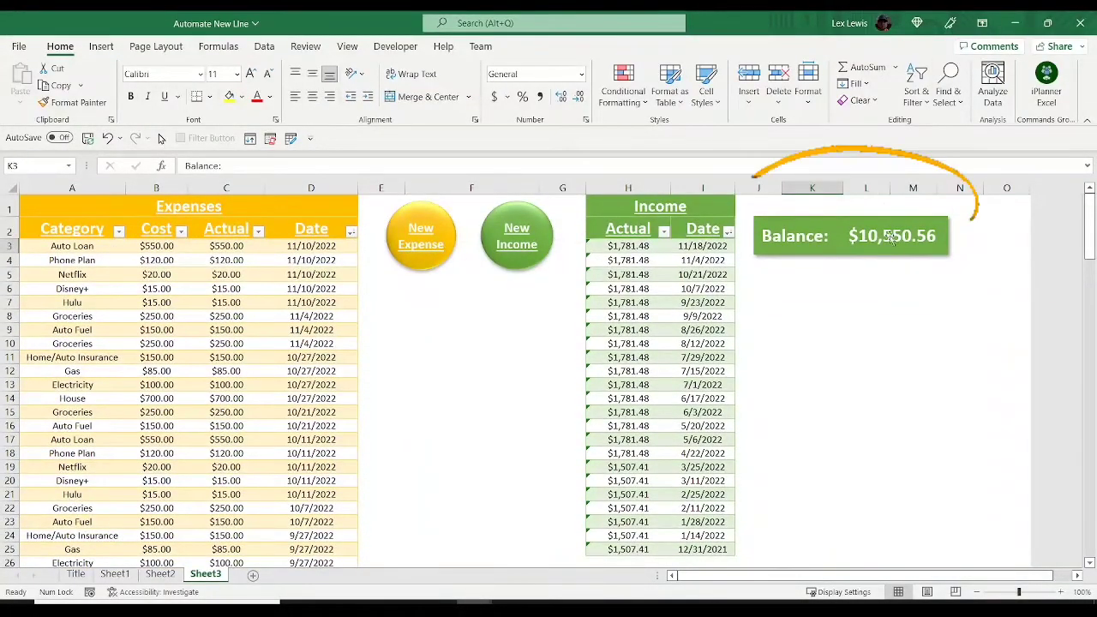
click(92, 249)
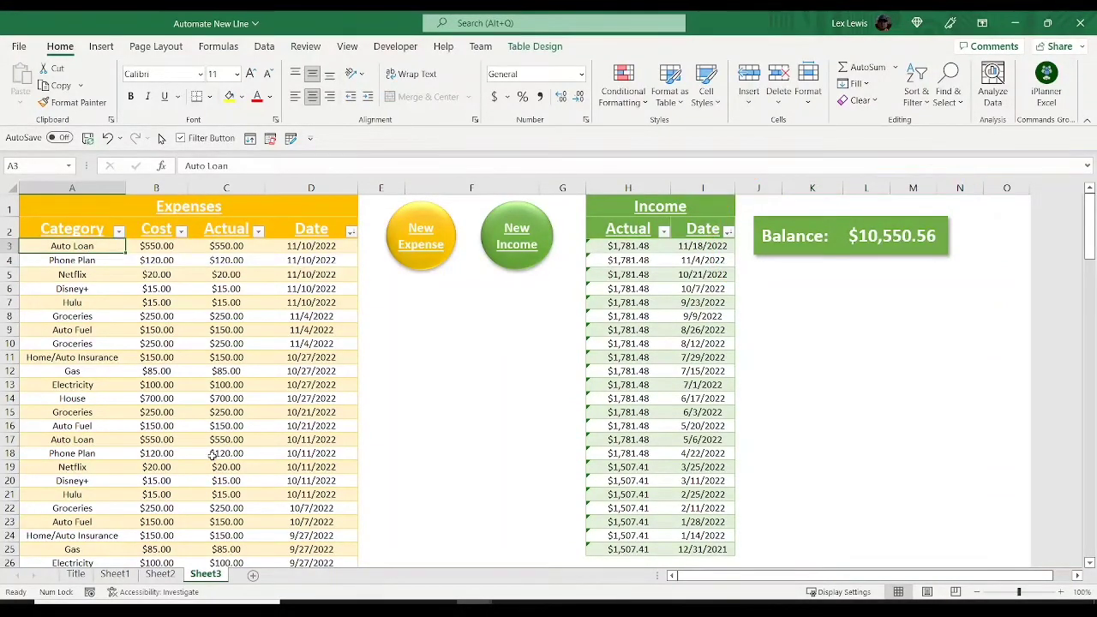
- Run the New Expense macro on Sheet2 to add a dated row at the top of the Expenses table
click(160, 574)
click(117, 576)
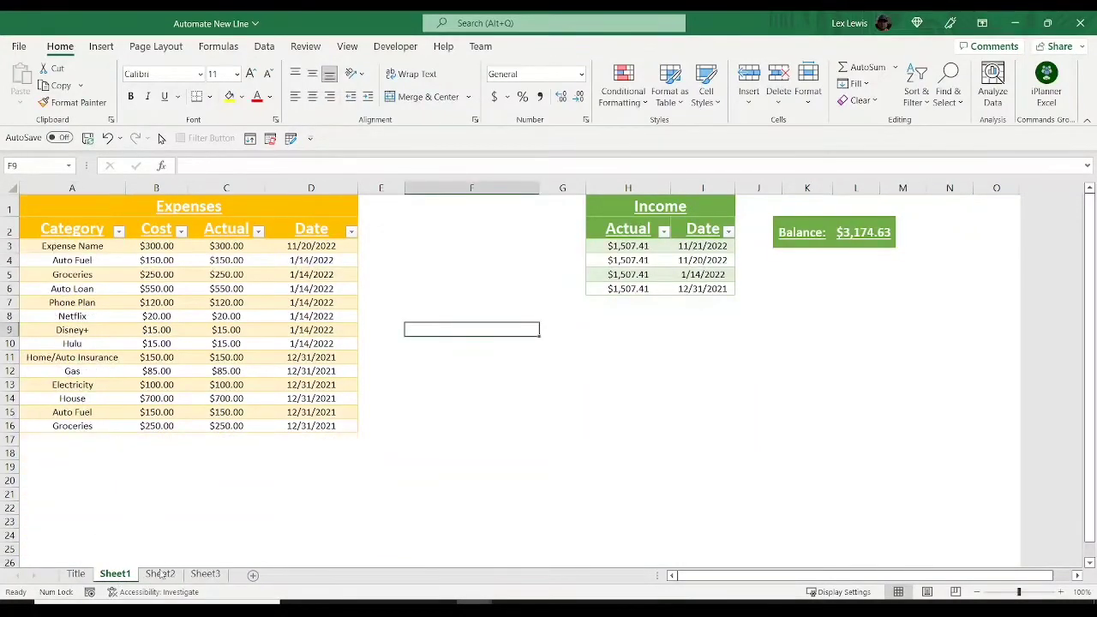
click(161, 573)
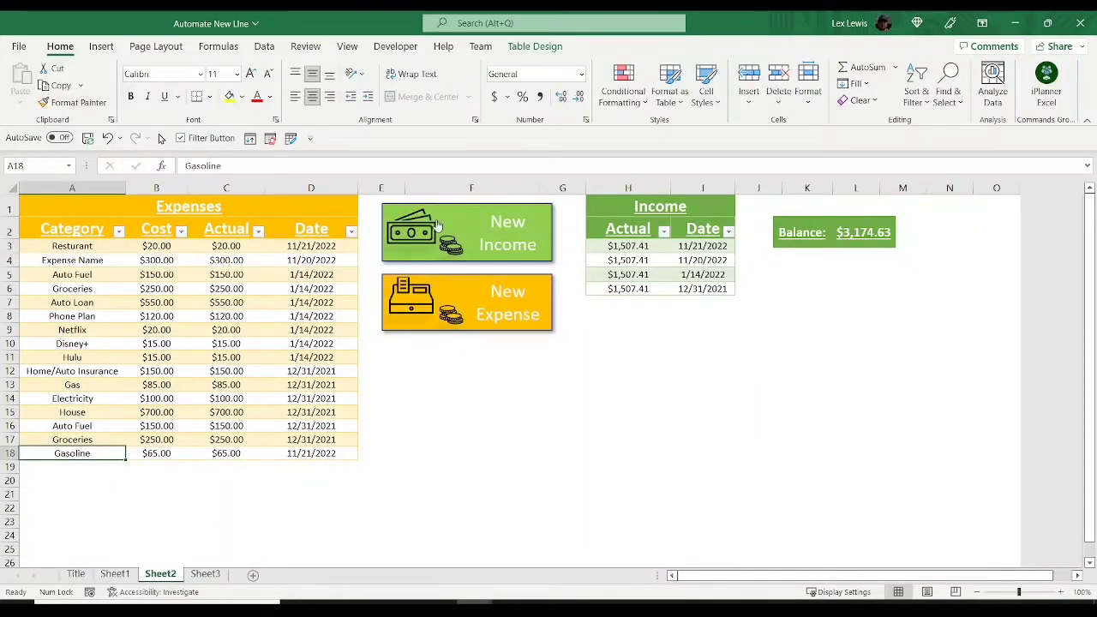
click(460, 308)
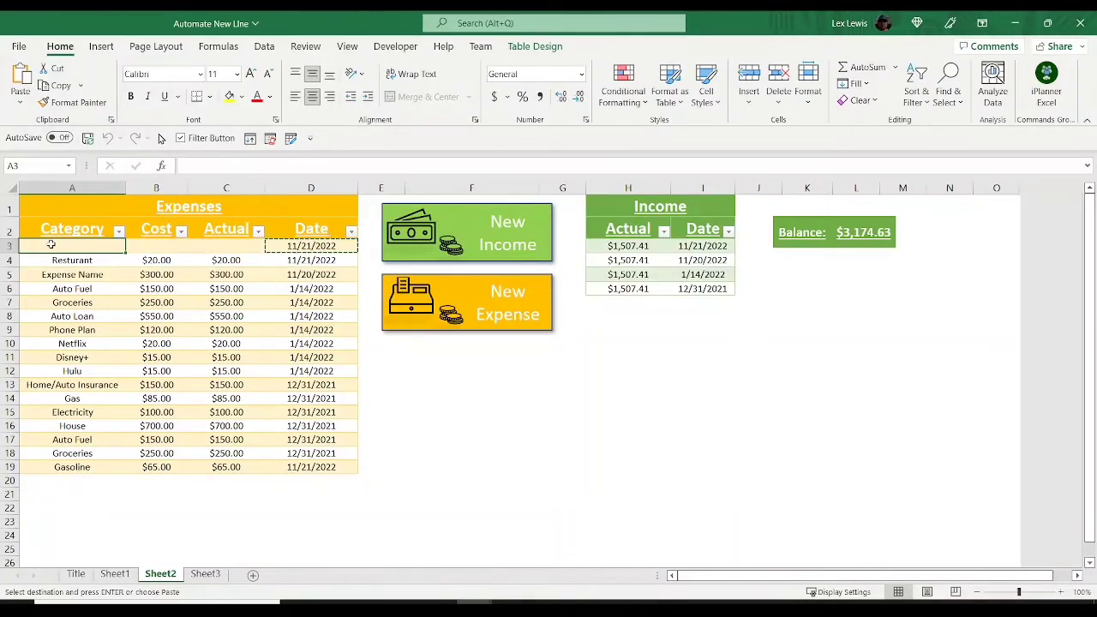
- Fill the new expense row with category "Lunch", cost 25 and actual 250
text(Lunch)
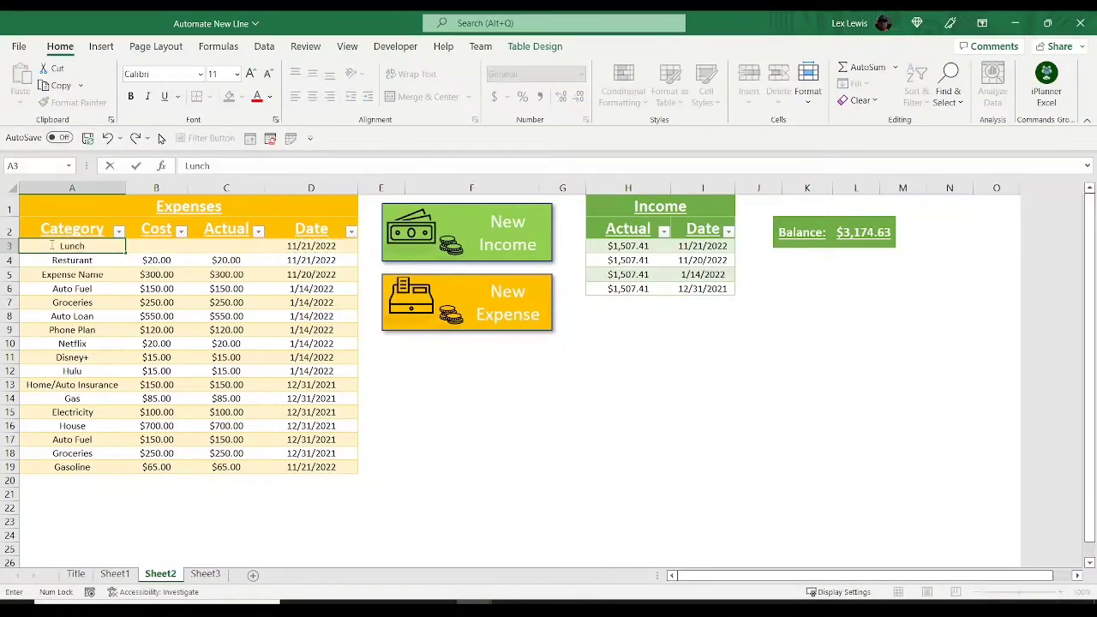
key(Tab)
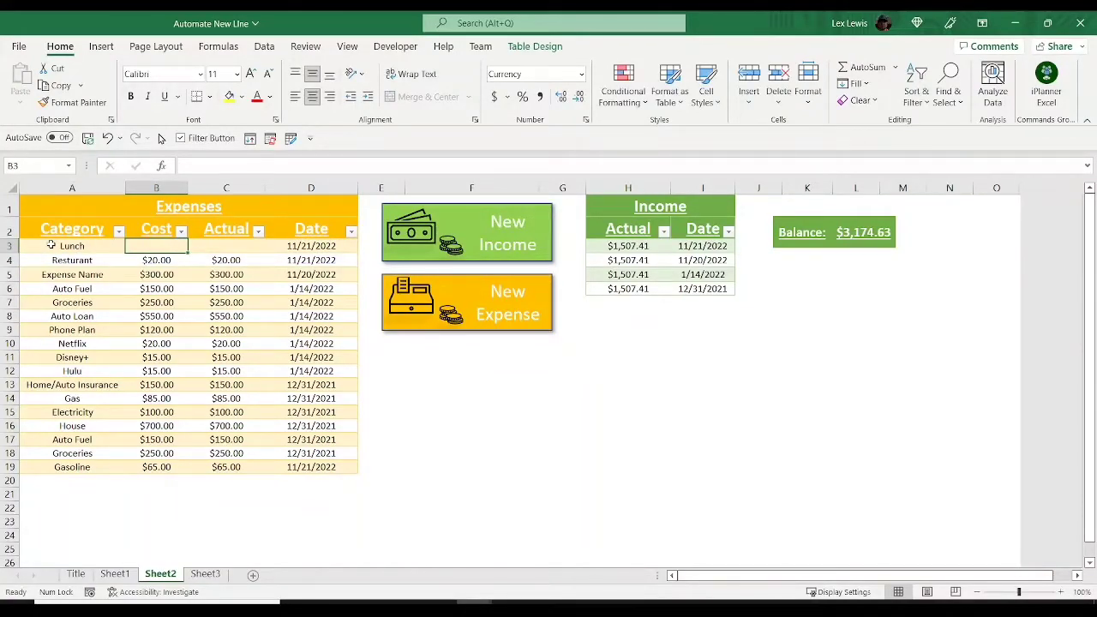
text(25)
key(Tab)
text(250)
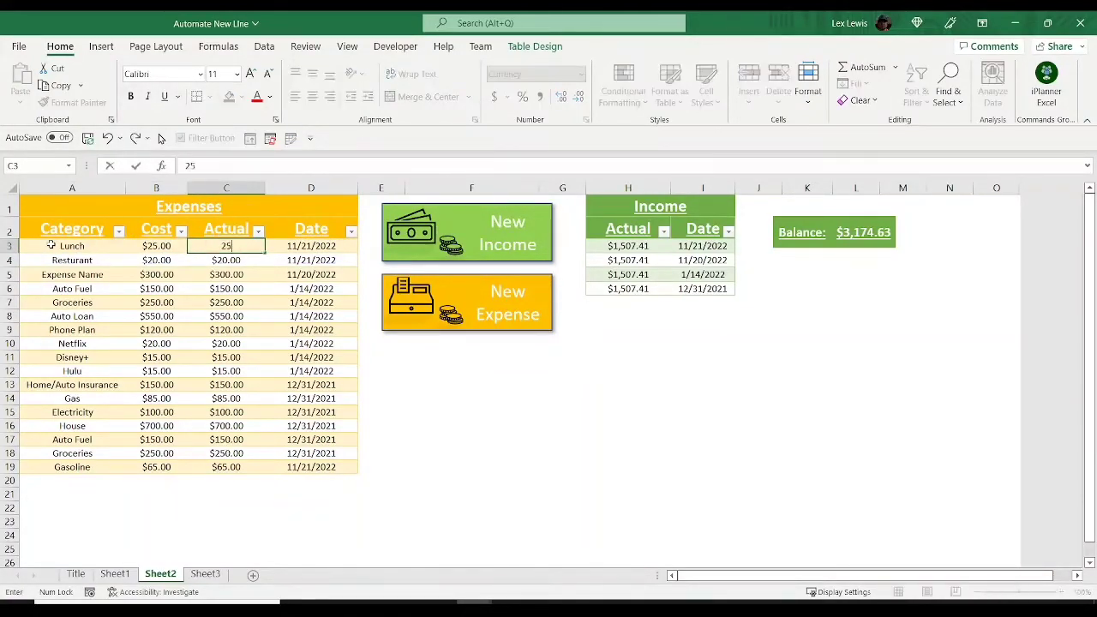
key(Tab)
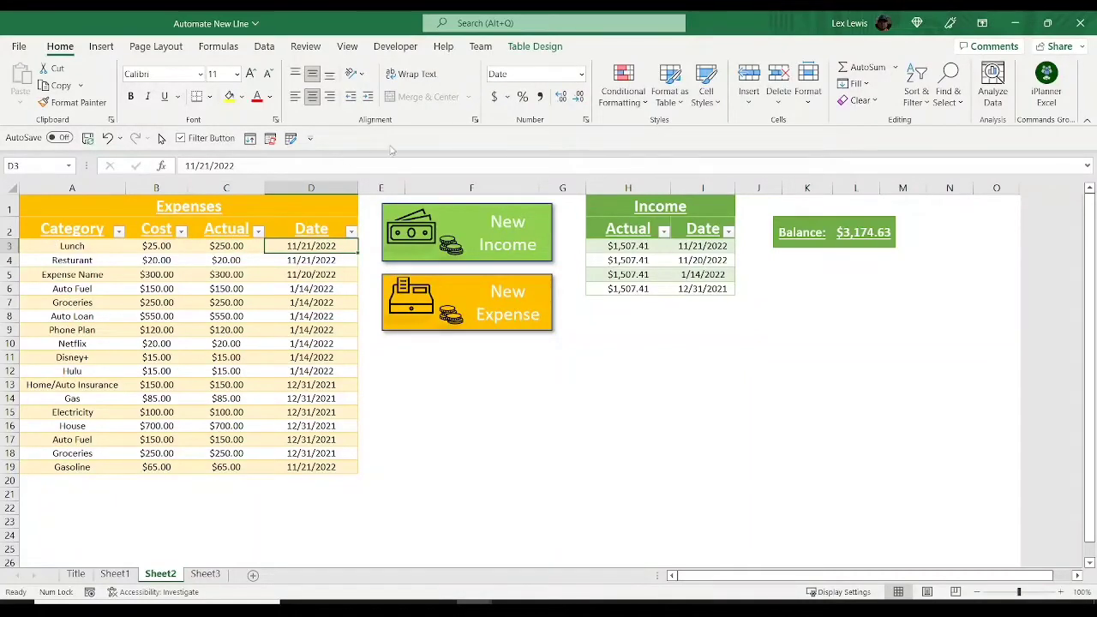
- Add a new income row with the New Income macro and select the Income table's Actual values in H3:H7
click(502, 245)
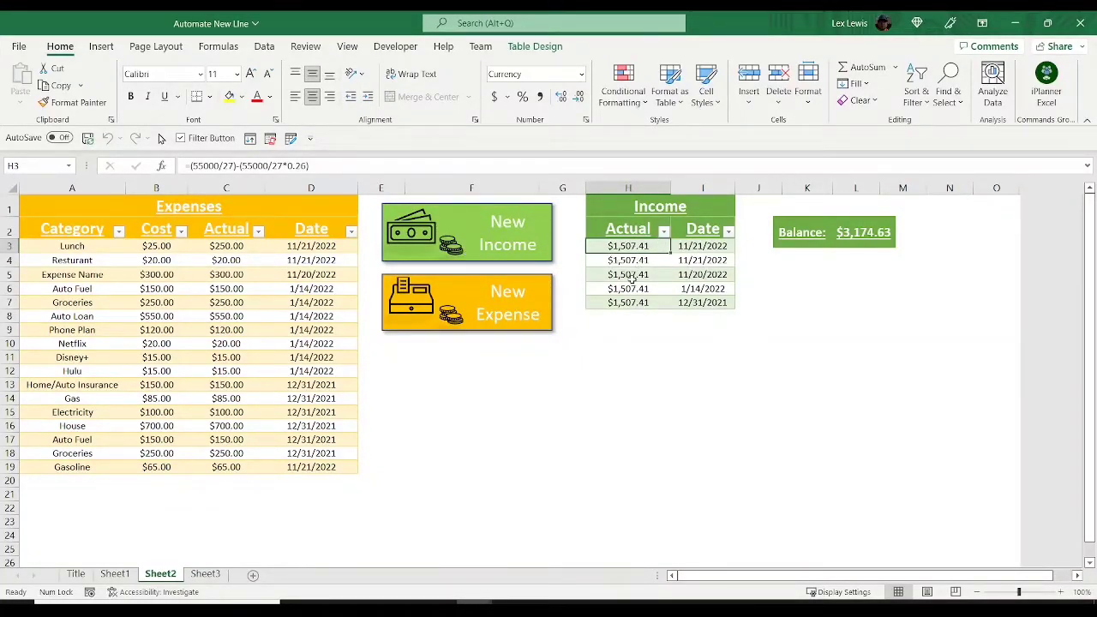
click(609, 318)
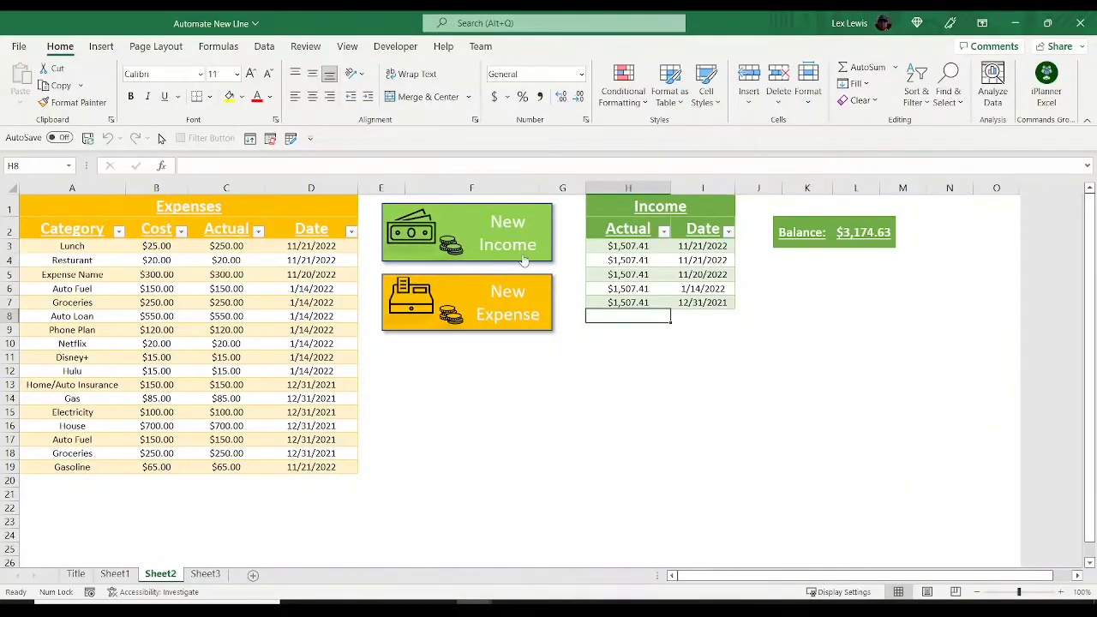
key(Up)
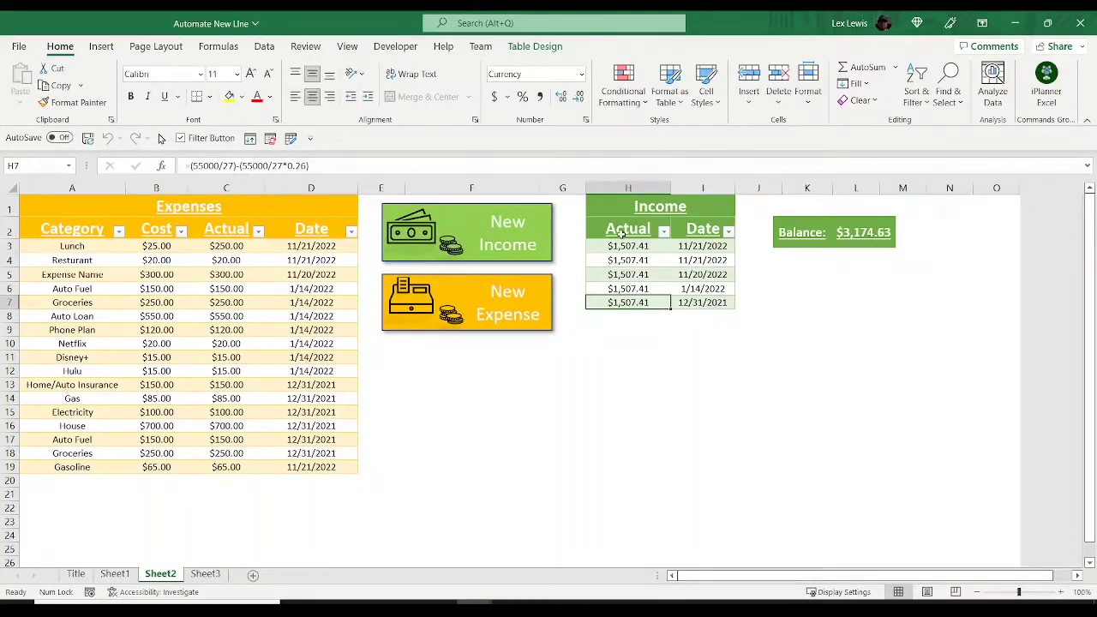
drag(615, 246, 616, 293)
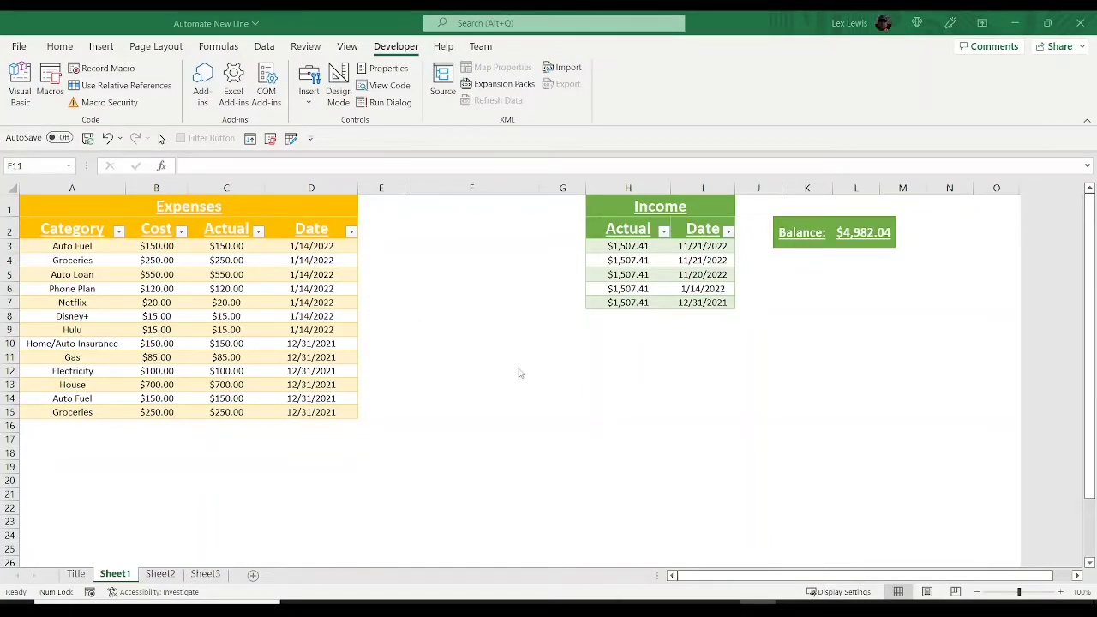
- Try to run the New Expense macro on Sheet2, and check the workbook's macro list from Sheet1
click(159, 574)
click(438, 294)
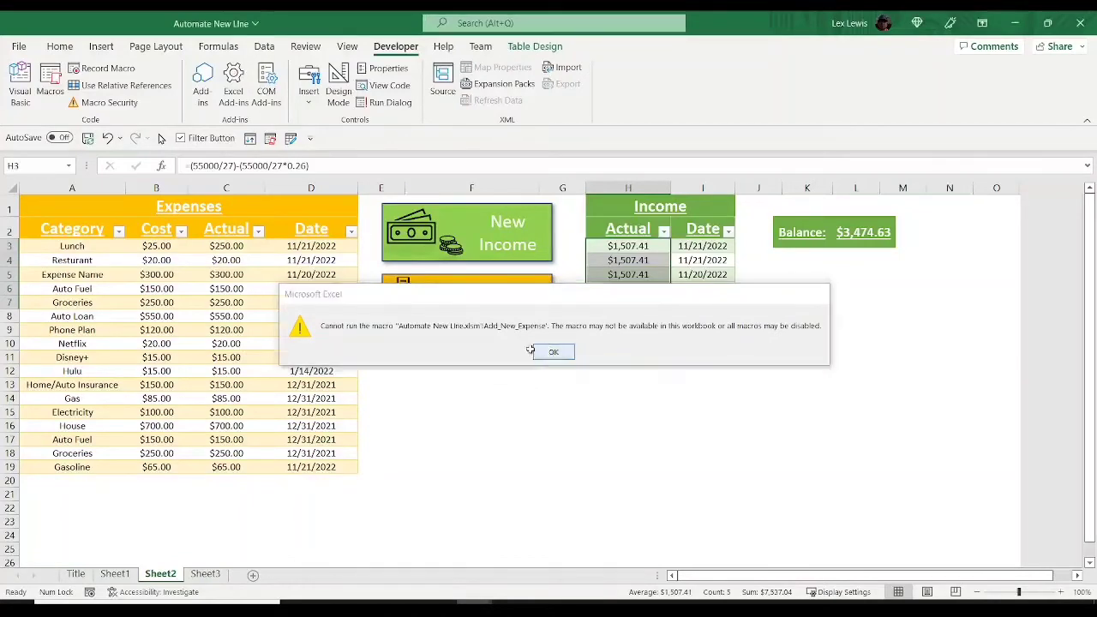
click(553, 351)
click(114, 574)
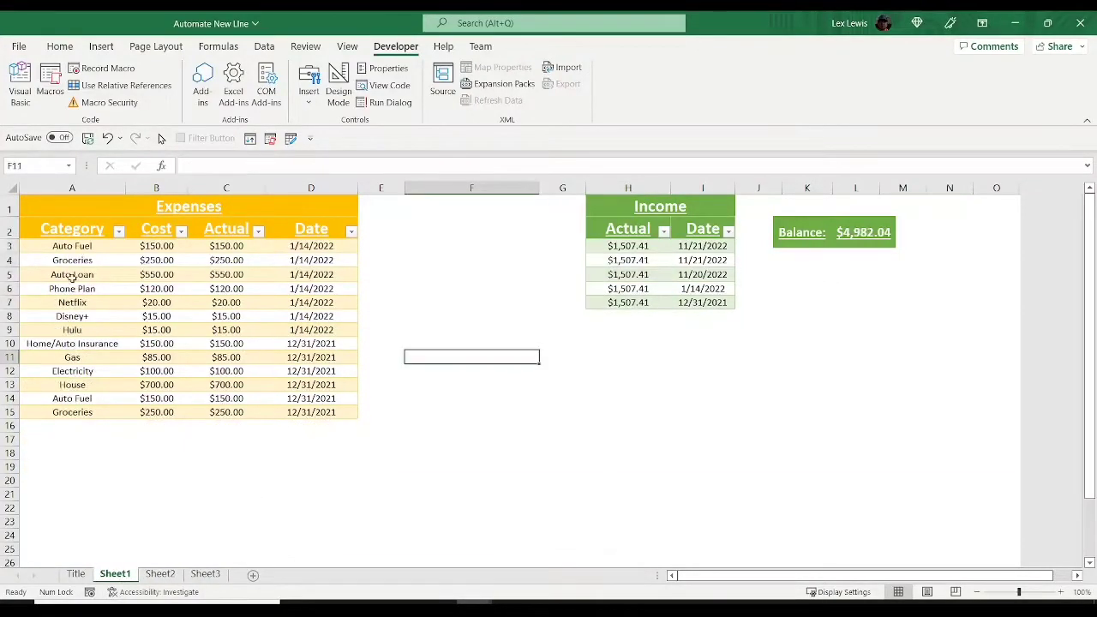
click(51, 81)
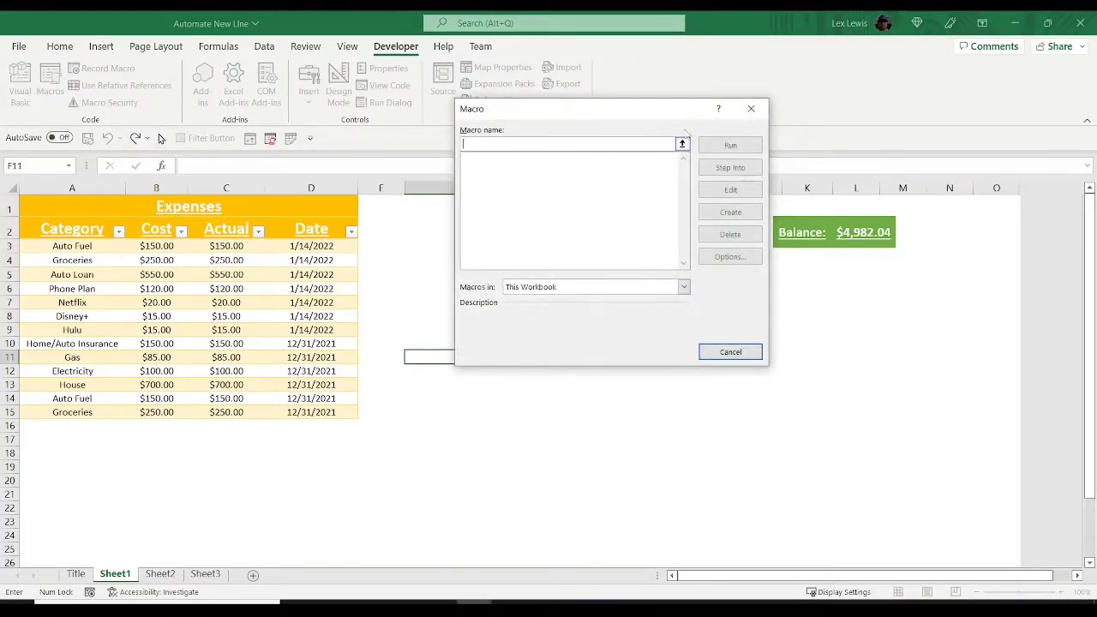
click(751, 108)
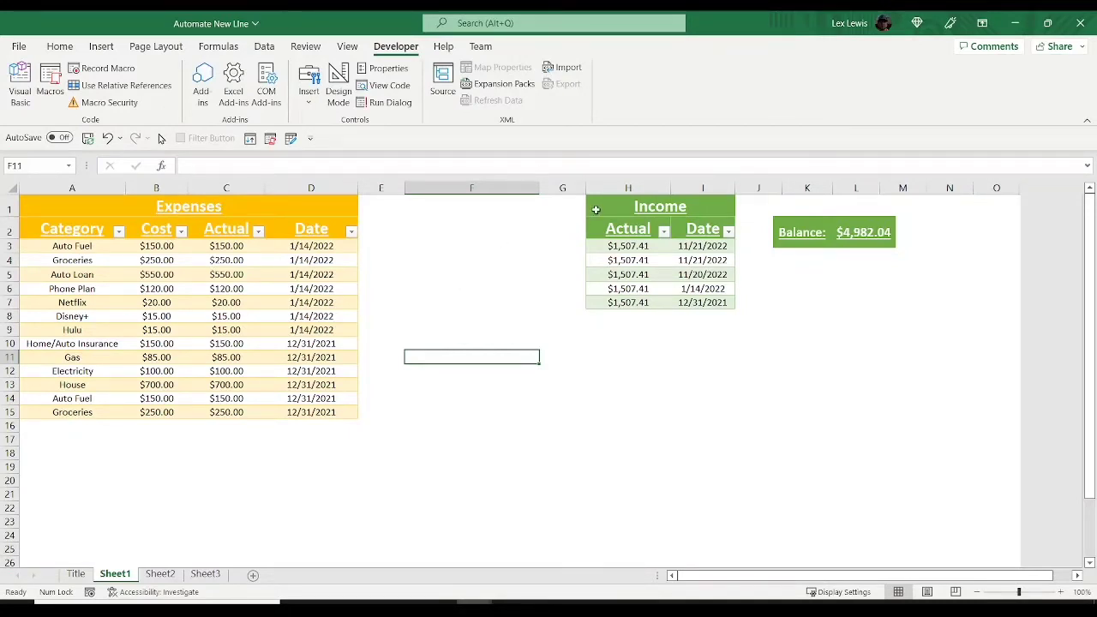
- Highlight the Income table and the Expenses table on Sheet1, and clear the selection to an empty cell in column F
drag(595, 209, 623, 297)
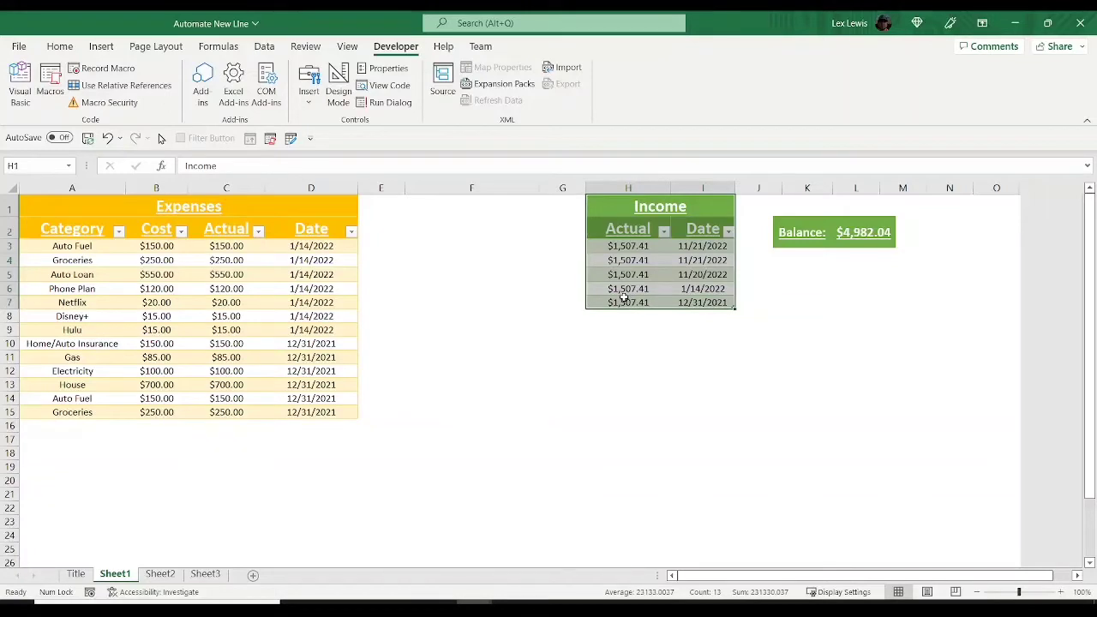
drag(111, 205, 71, 409)
click(441, 264)
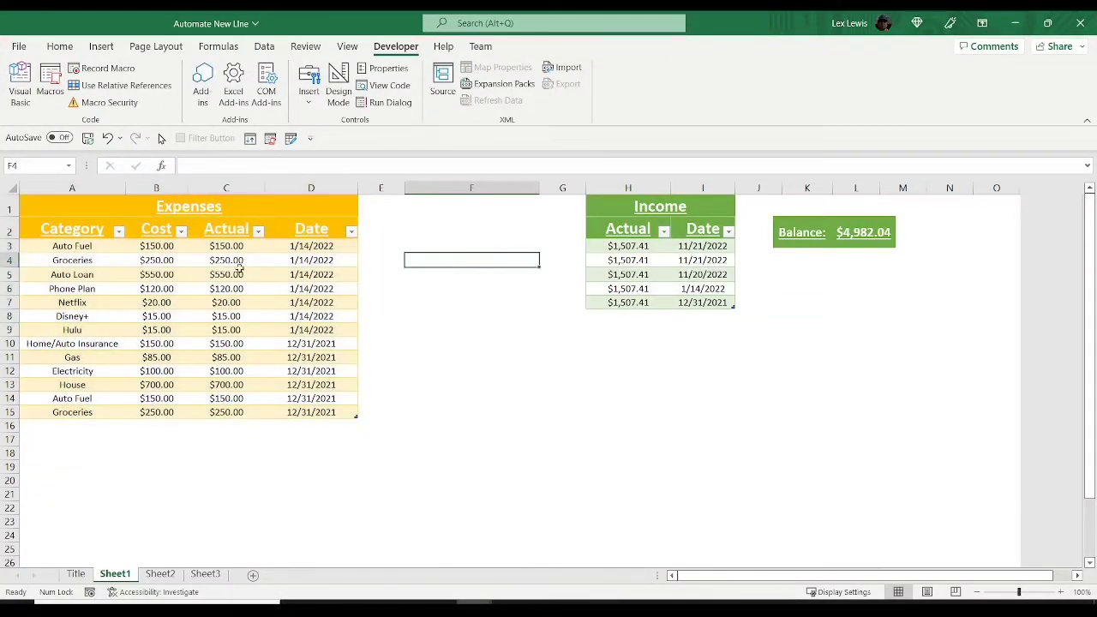
click(453, 383)
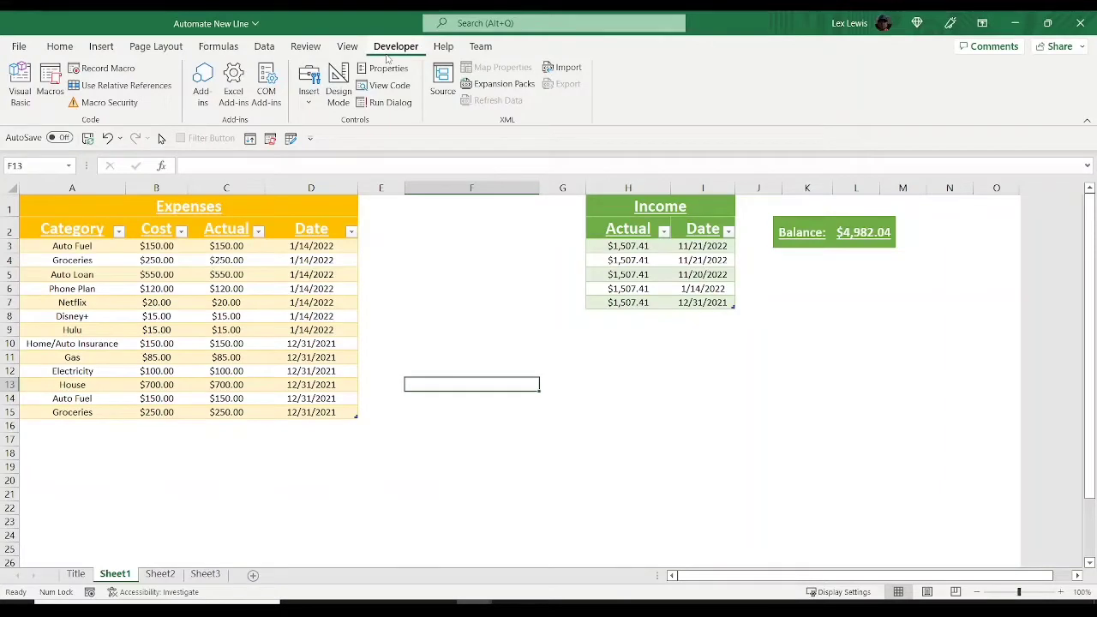
- Hide the Developer tab through the ribbon customization options
click(60, 48)
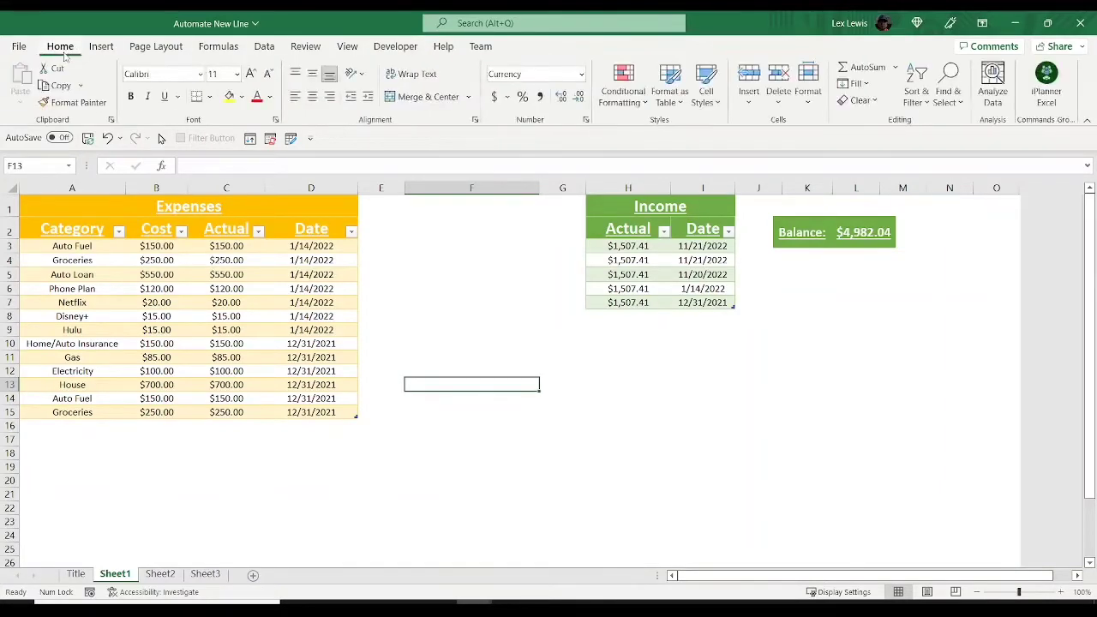
right_click(555, 128)
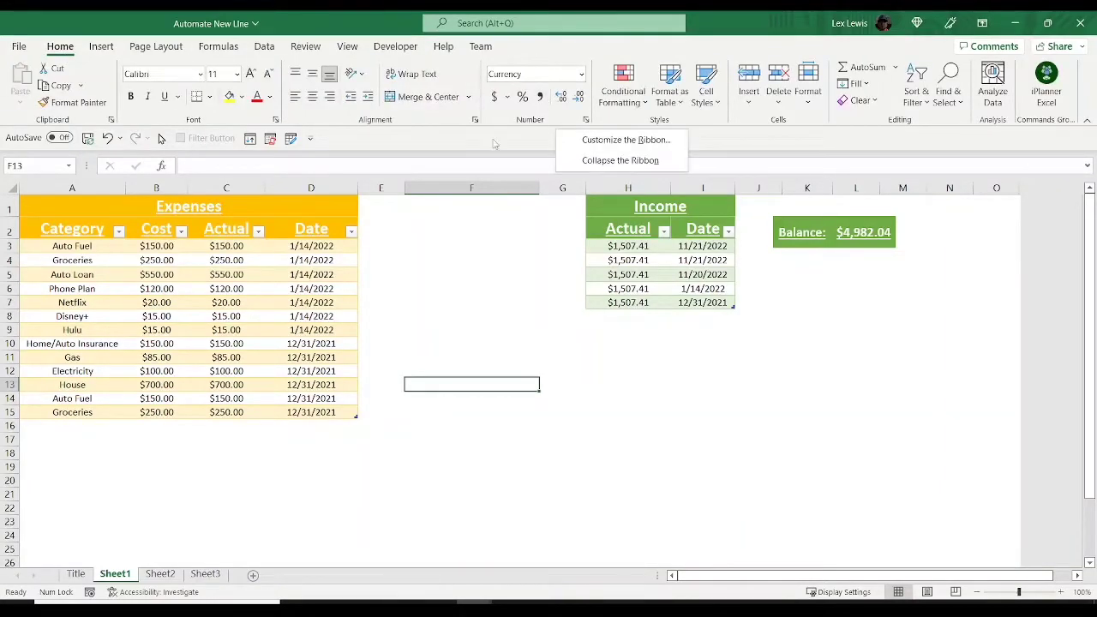
click(601, 146)
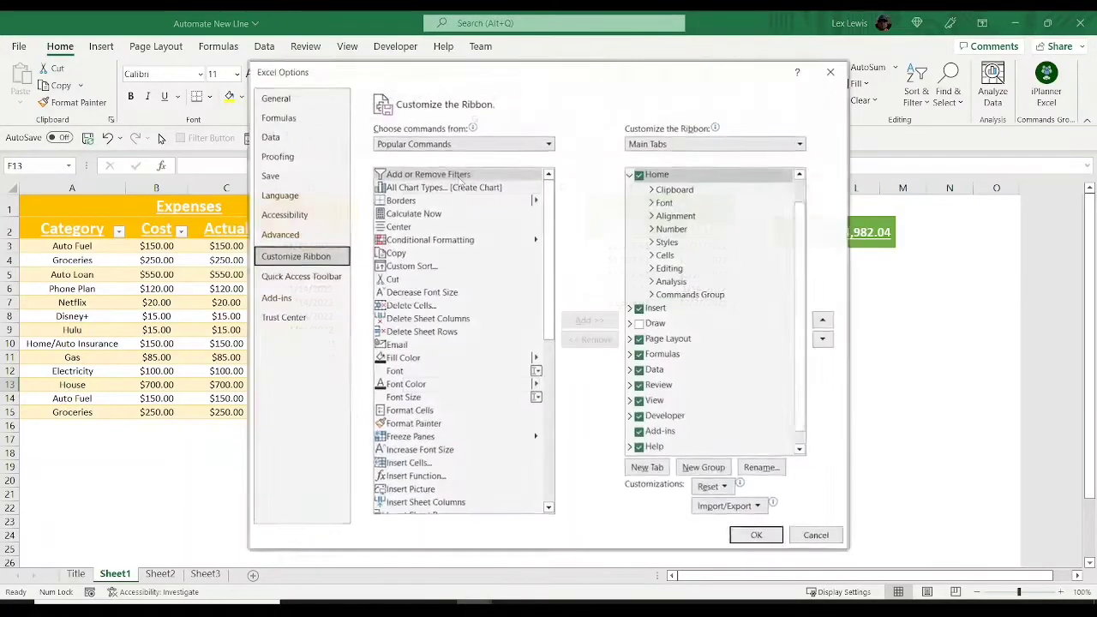
click(639, 416)
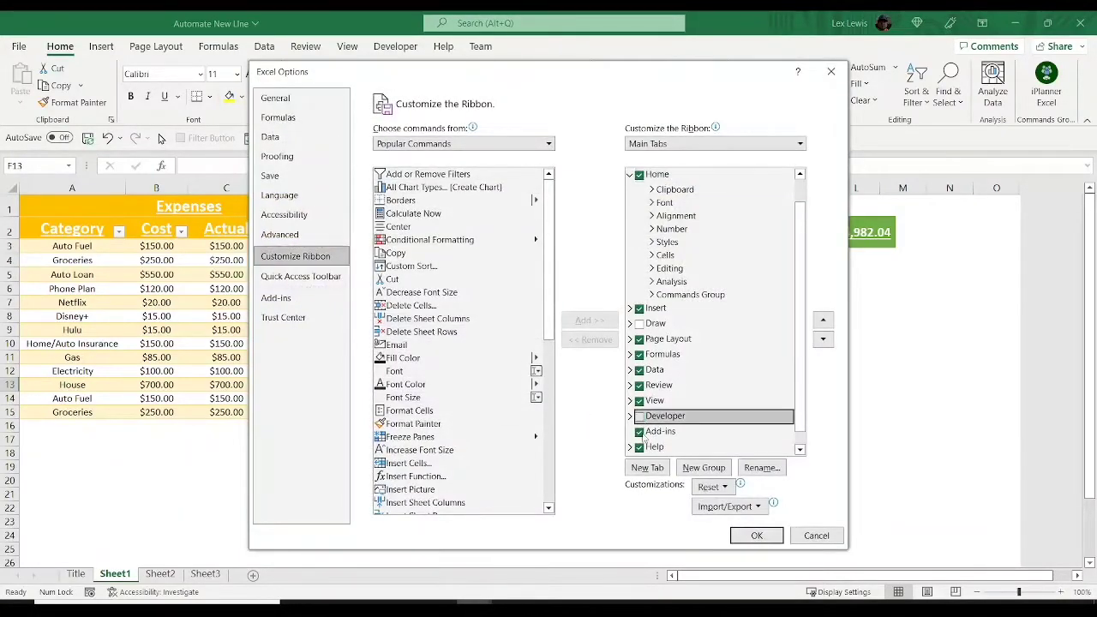
click(755, 536)
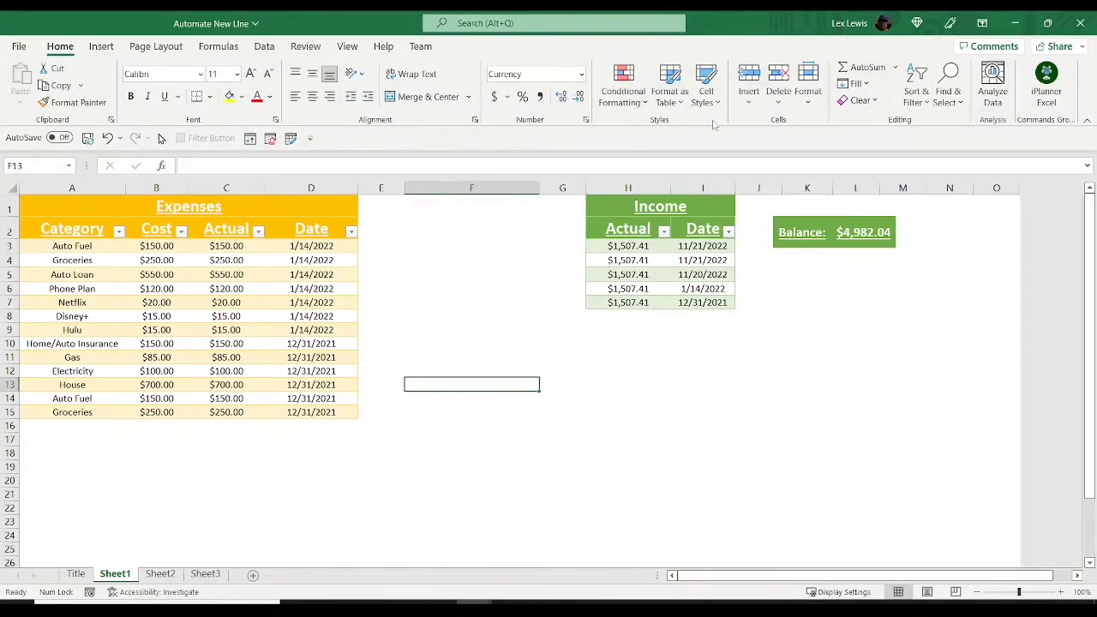
- Enable the Developer tab in Excel's ribbon customization options and show its commands
right_click(427, 143)
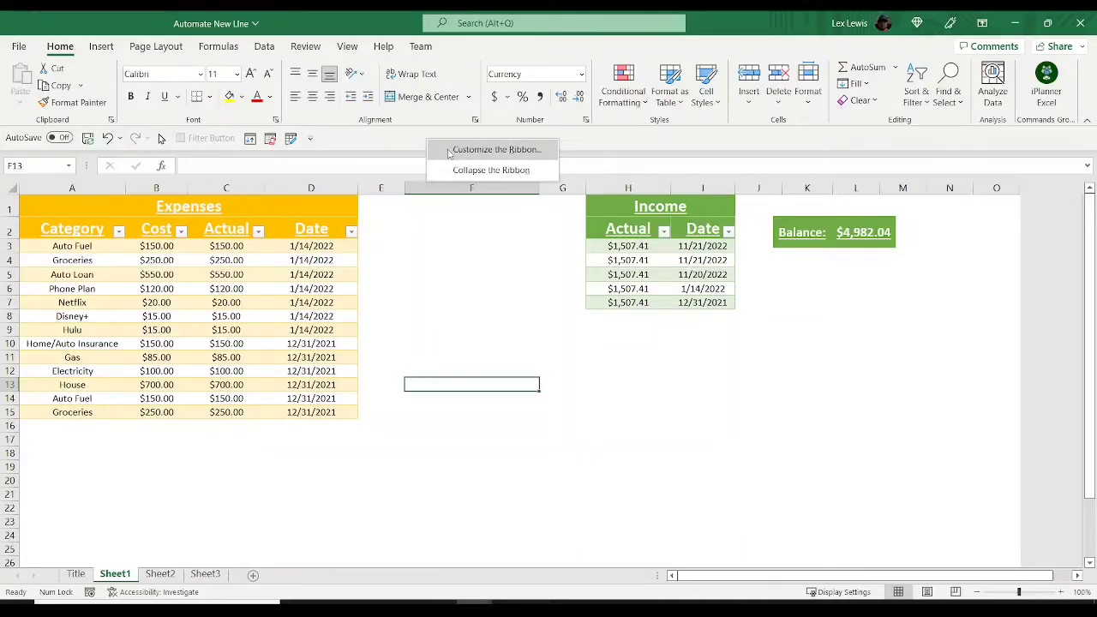
click(19, 48)
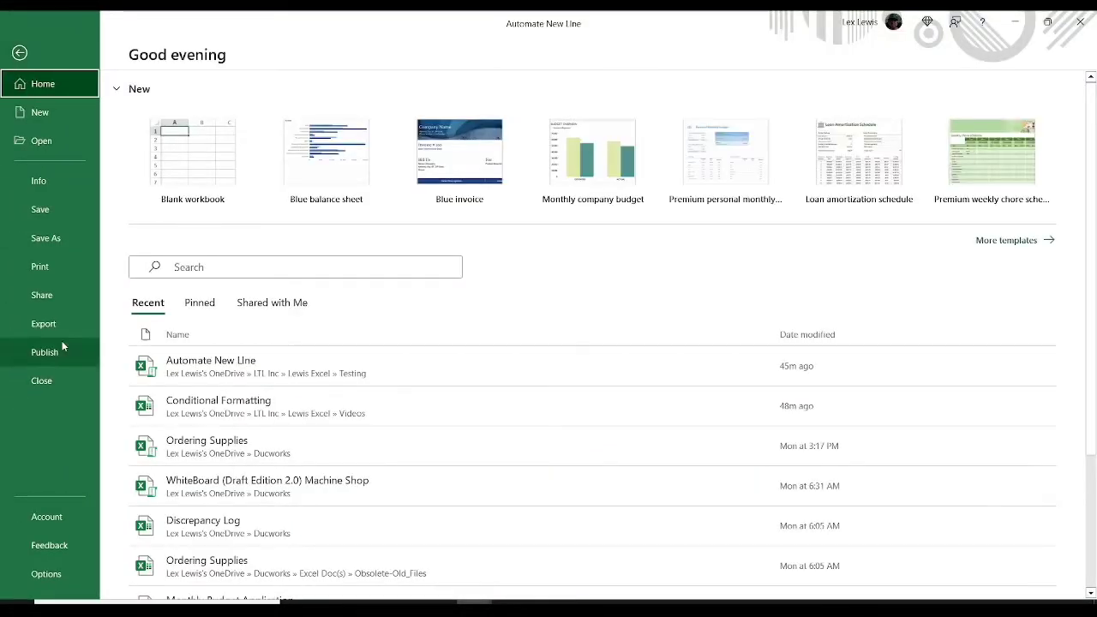
click(45, 574)
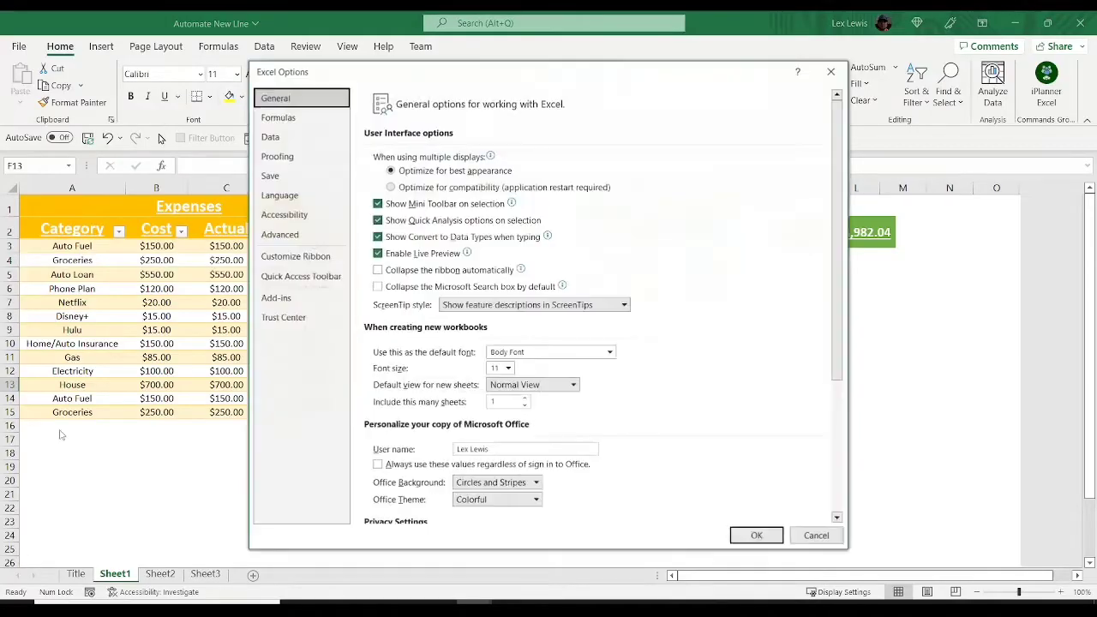
click(267, 258)
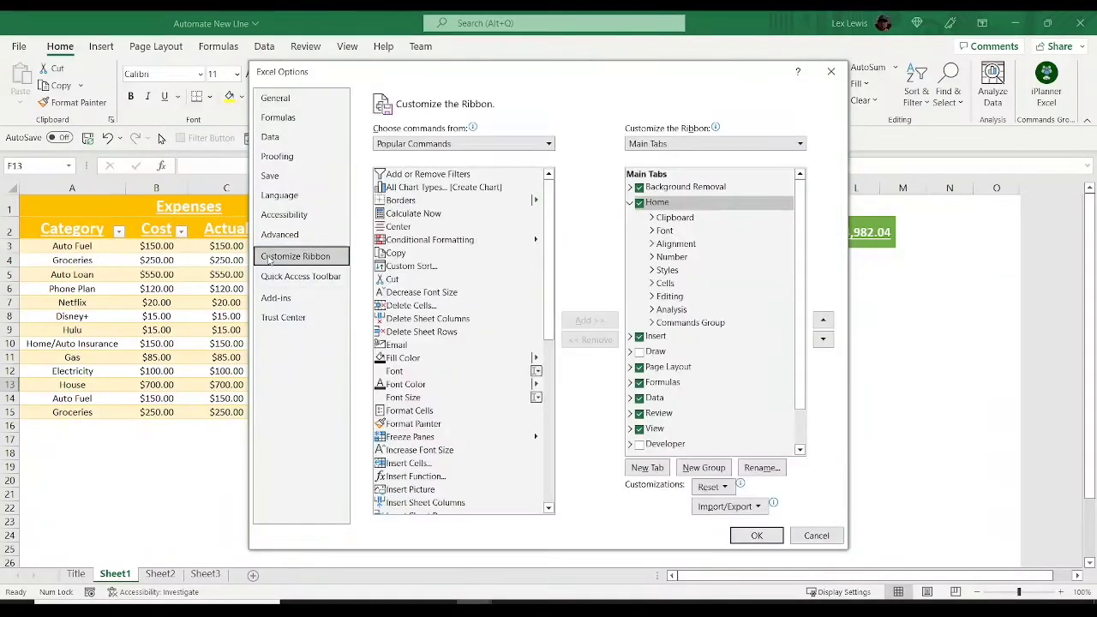
scroll(644, 403, down, 1)
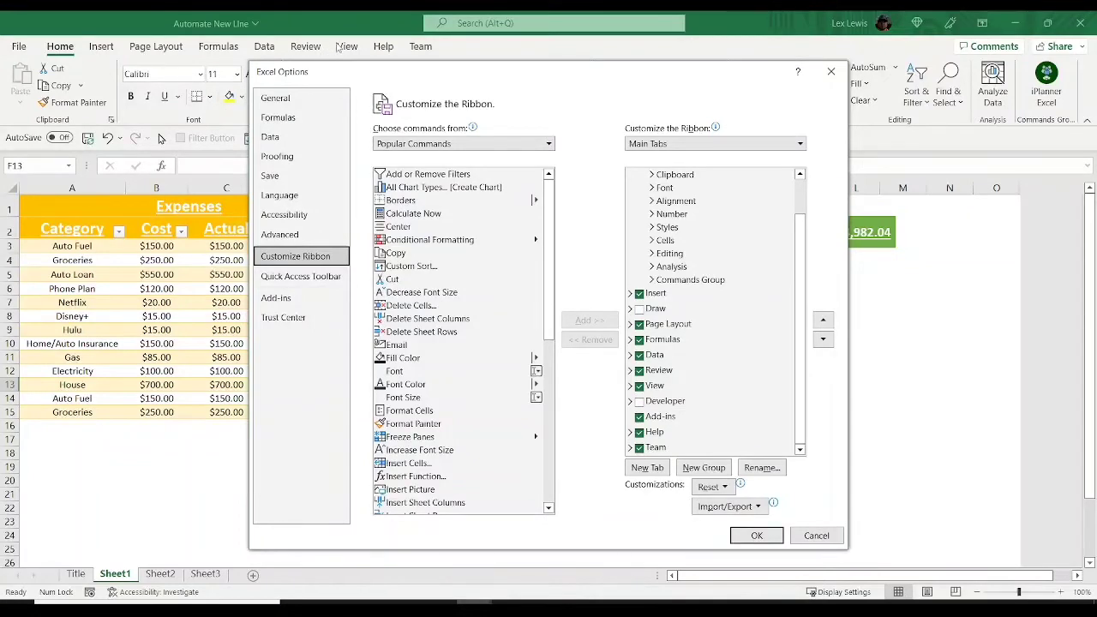
click(638, 402)
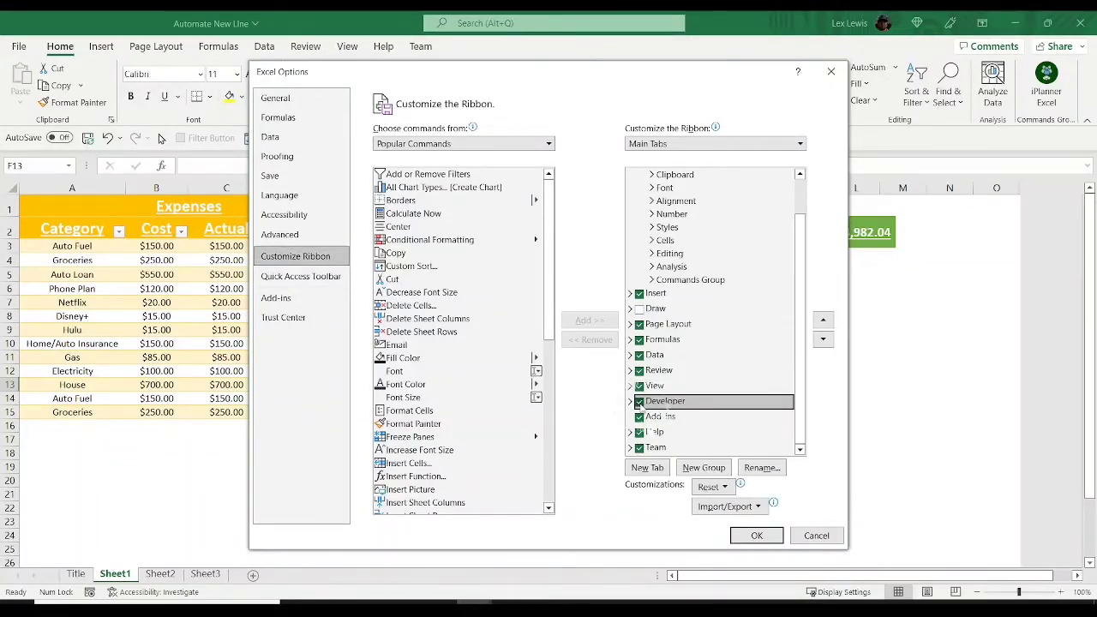
click(749, 537)
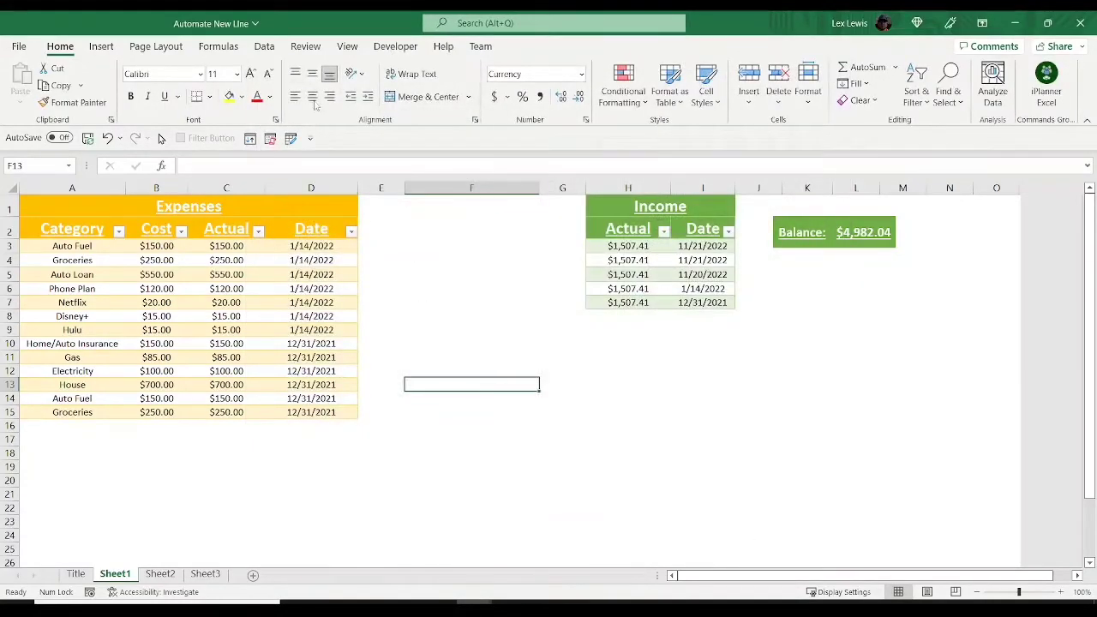
click(380, 50)
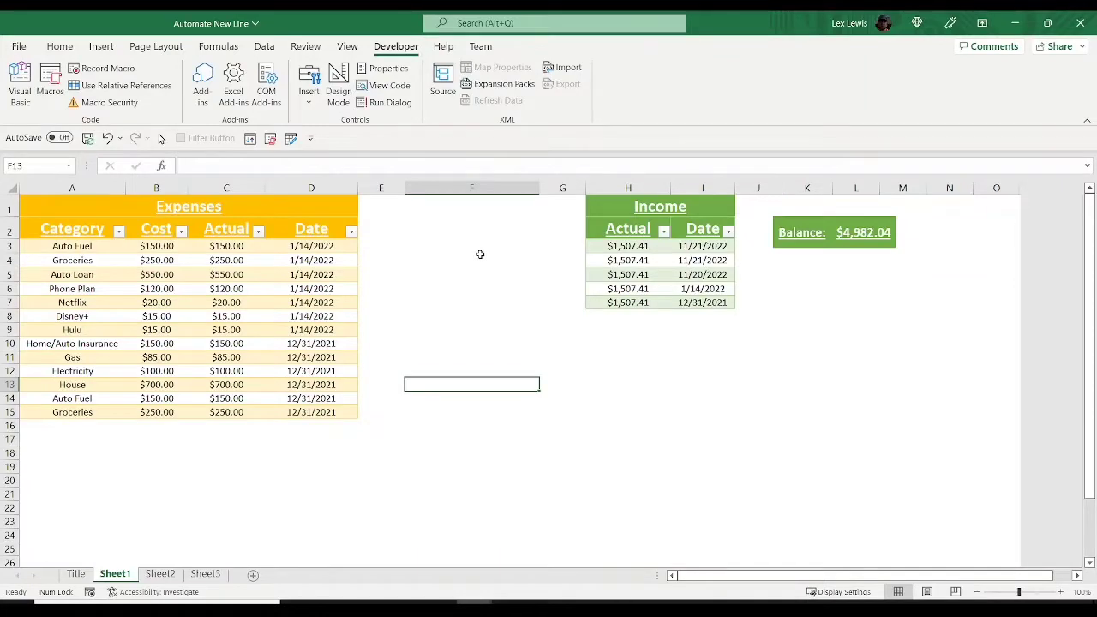
drag(476, 252, 478, 246)
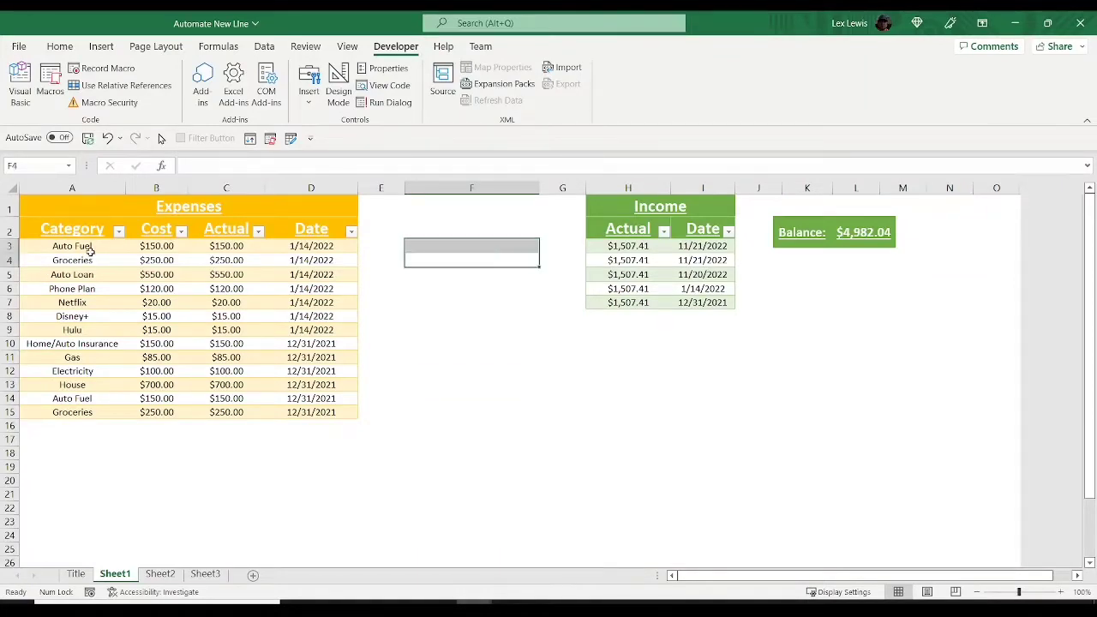
click(428, 302)
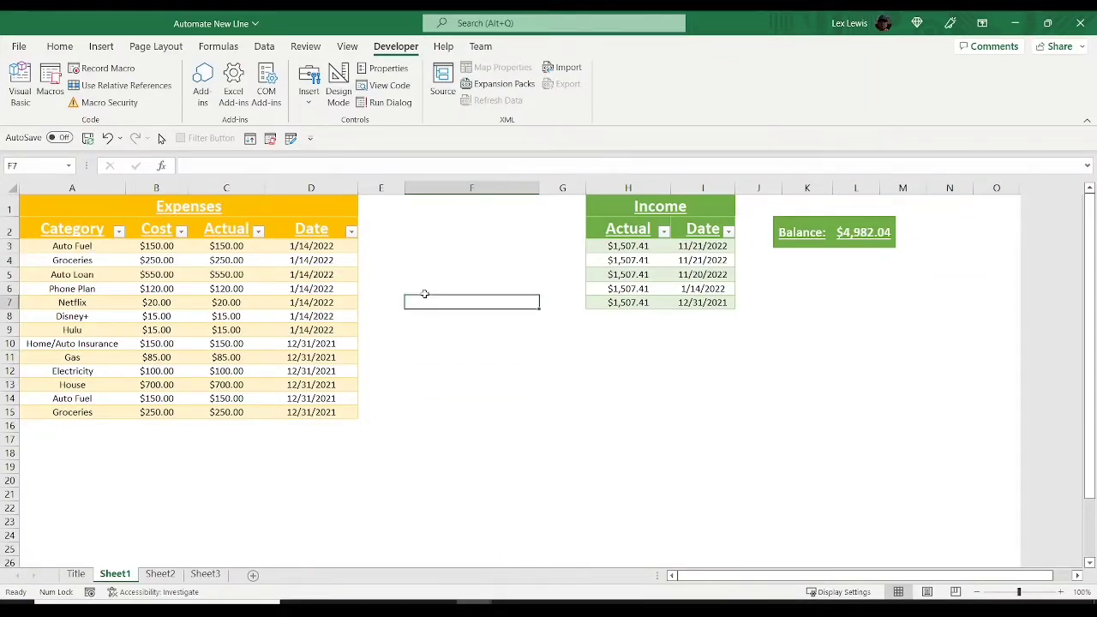
click(398, 260)
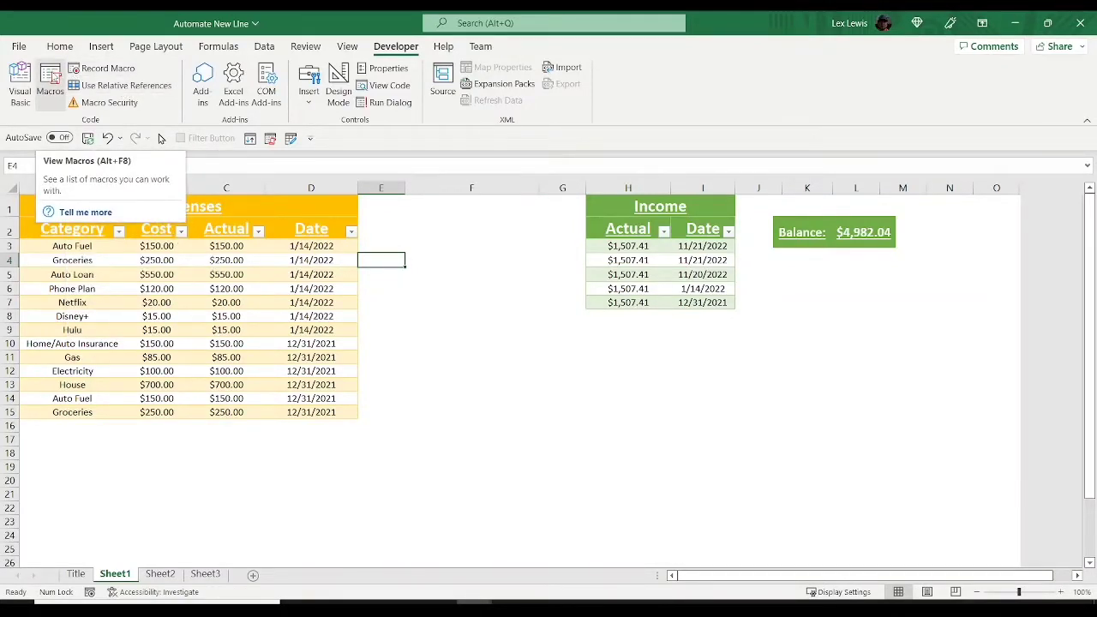
- Check the macro list for All Open Workbooks, review the other workbook choices, and close the list
click(54, 76)
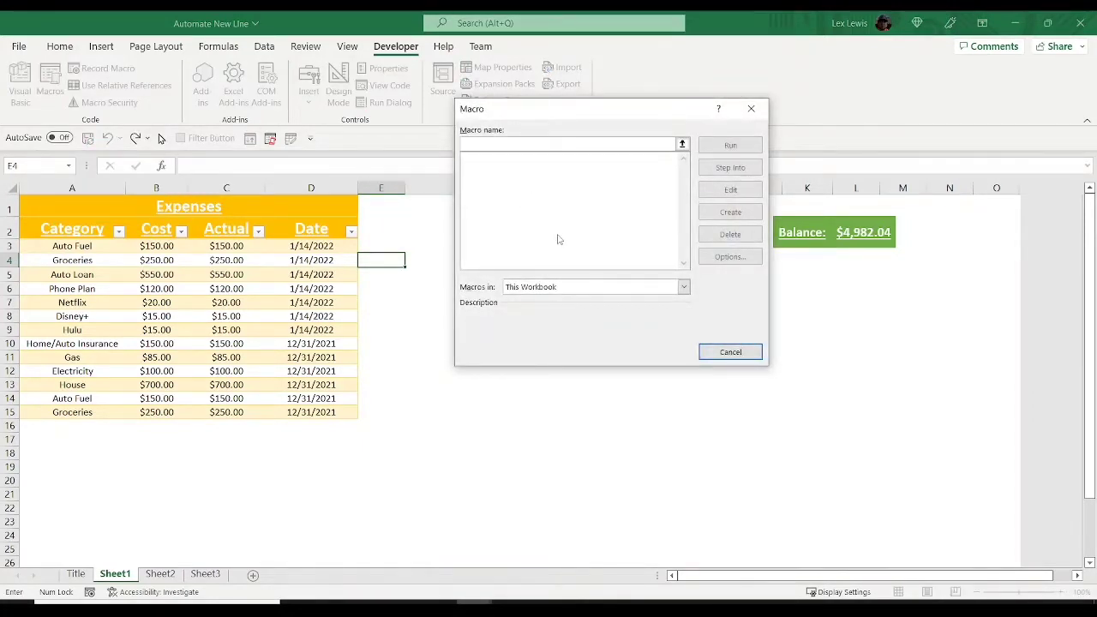
click(683, 286)
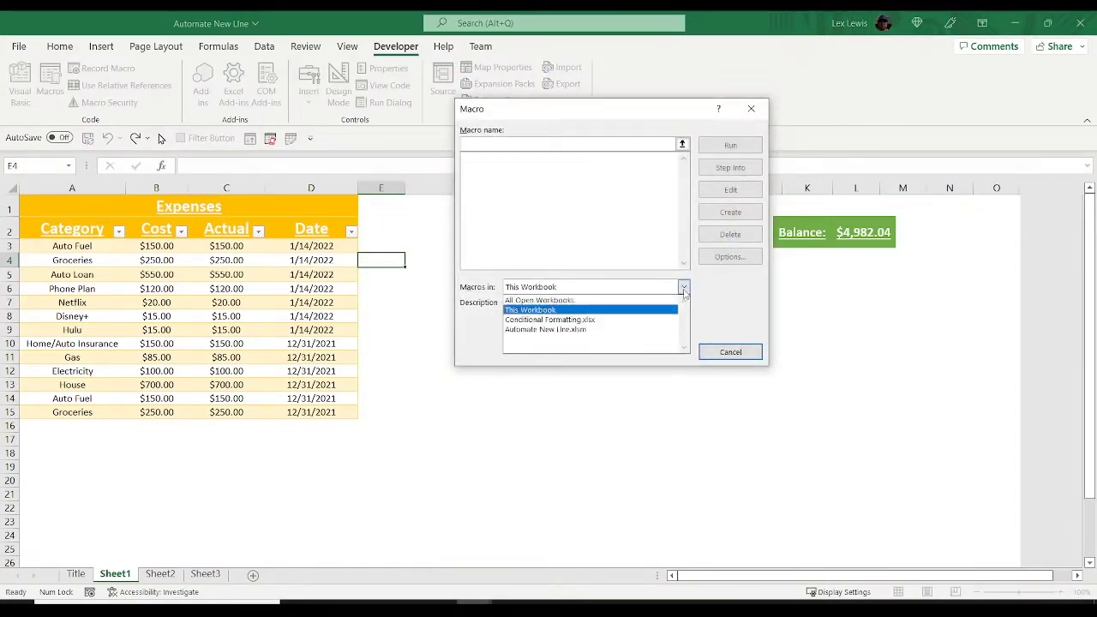
click(565, 301)
click(683, 287)
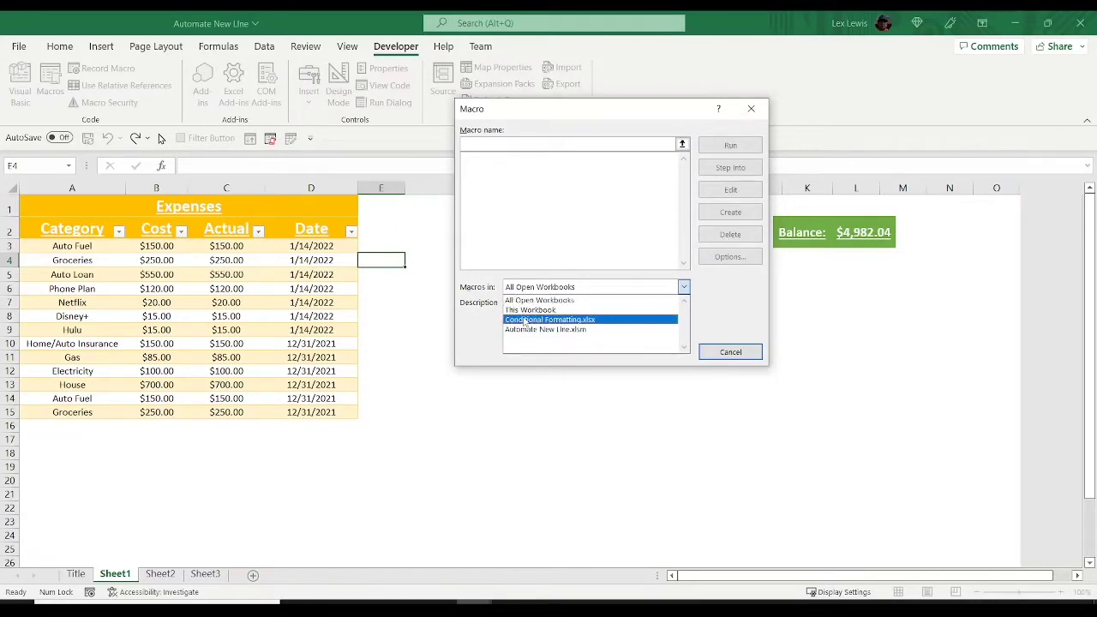
click(729, 352)
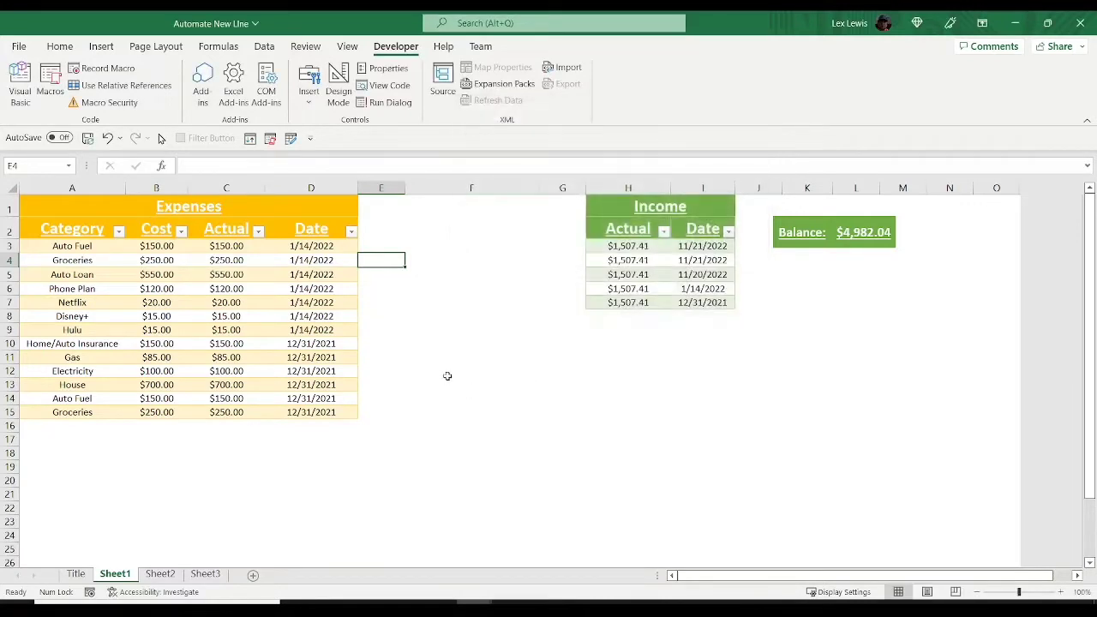
- Try to start recording a macro named Add_Expense, stored in This Workbook with no shortcut key
click(97, 70)
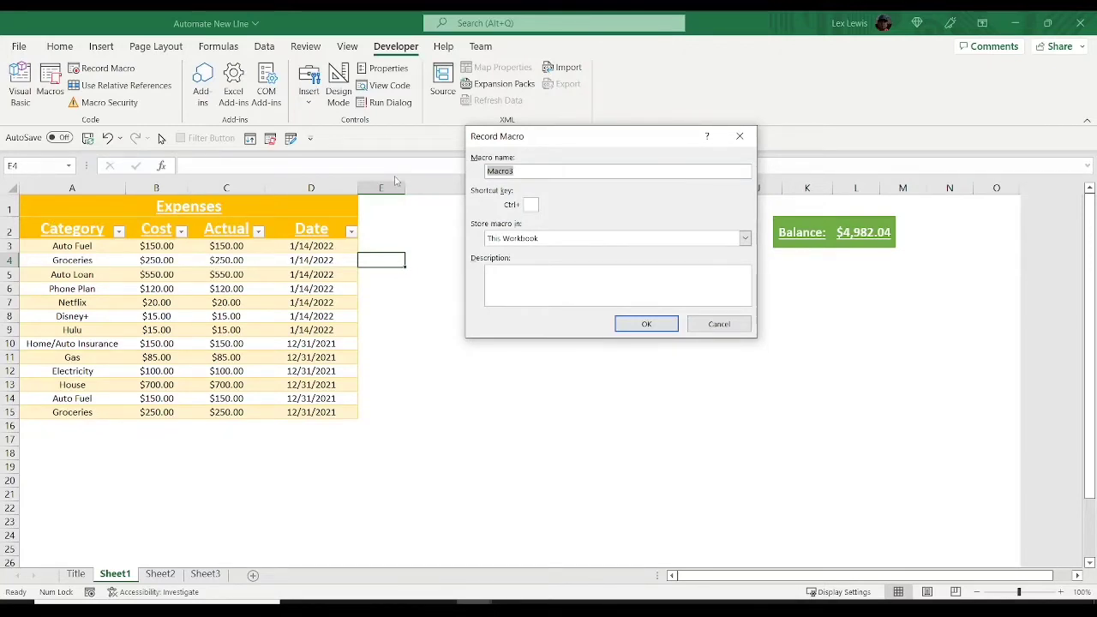
text(Add_Expense)
text(_)
click(532, 207)
text(N)
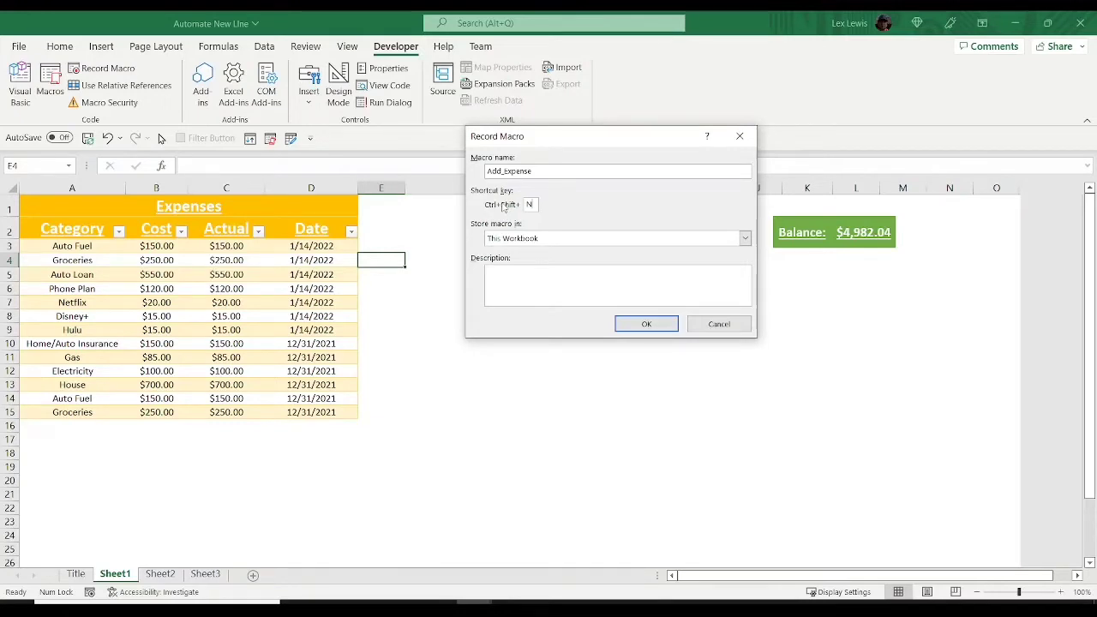
key(BackSpace)
text(t)
key(BackSpace)
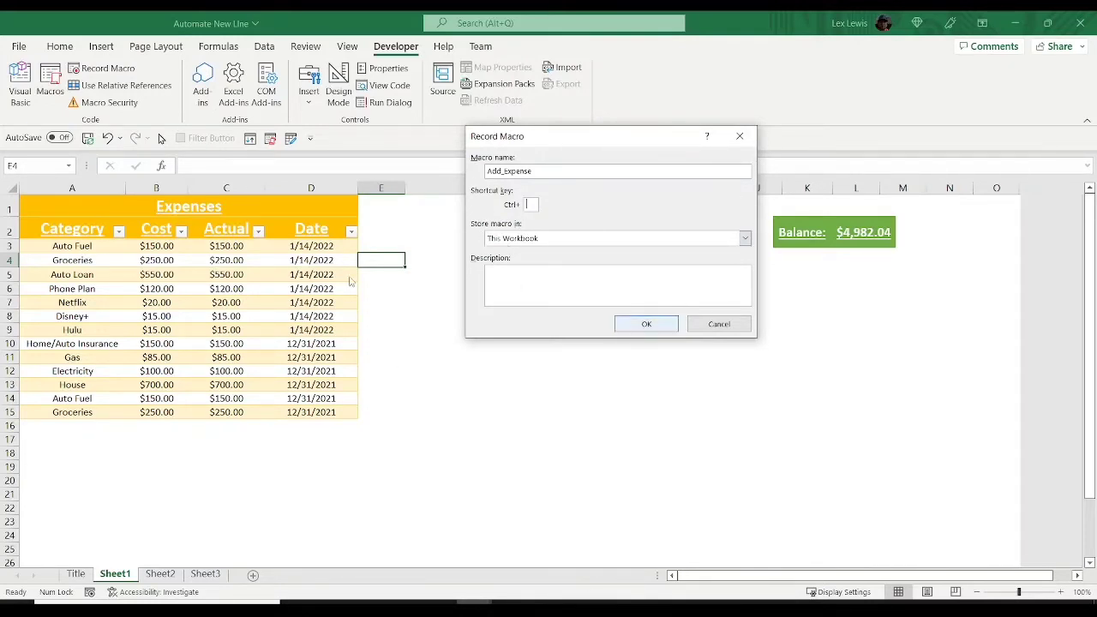
click(743, 238)
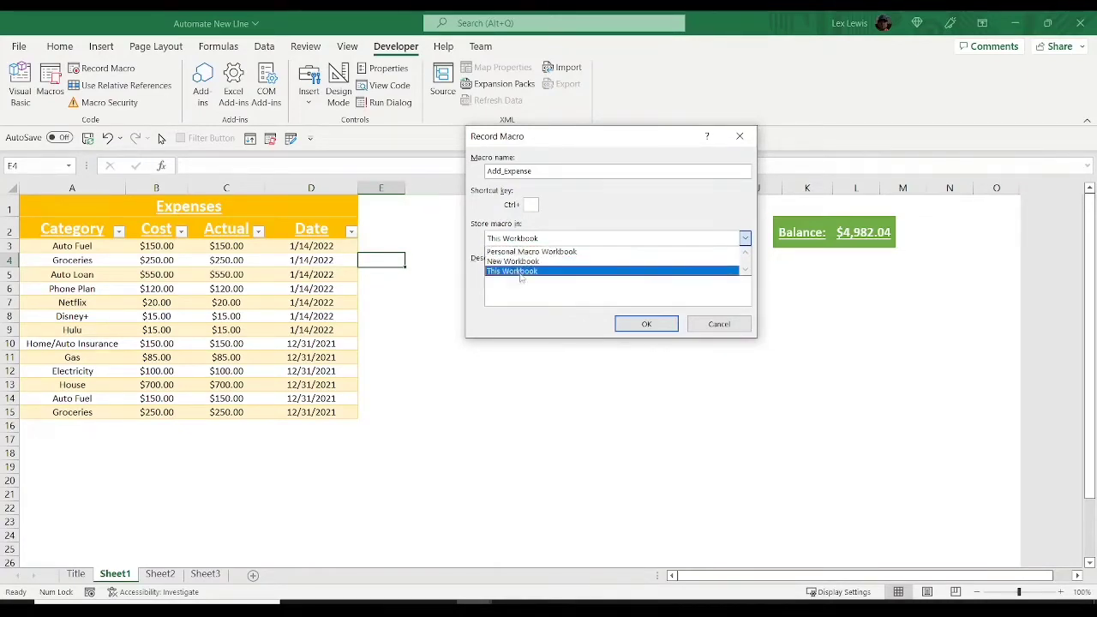
click(646, 323)
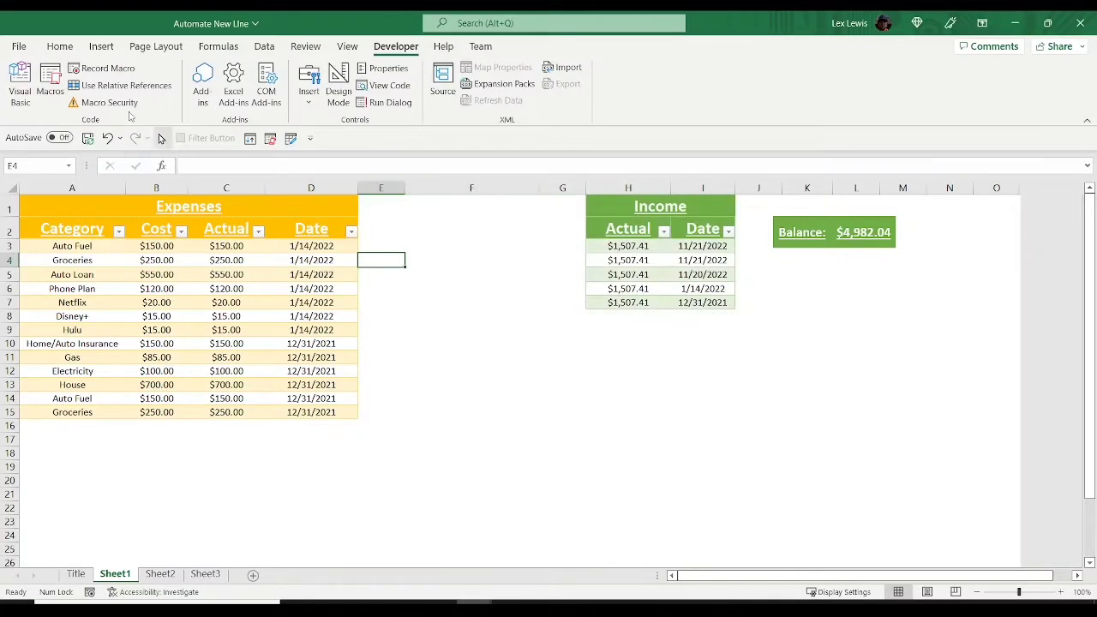
- Start recording a macro named New_Expense, stored in This Workbook with no shortcut key or description
click(89, 73)
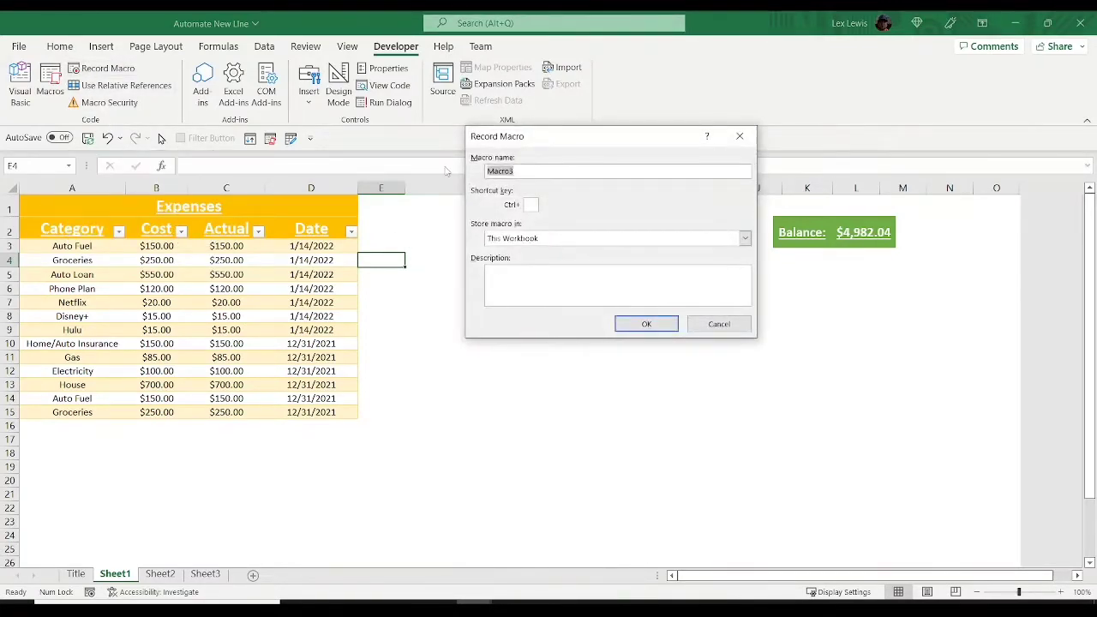
text(Nex_Expense)
key(BackSpace)
text(w)
click(517, 274)
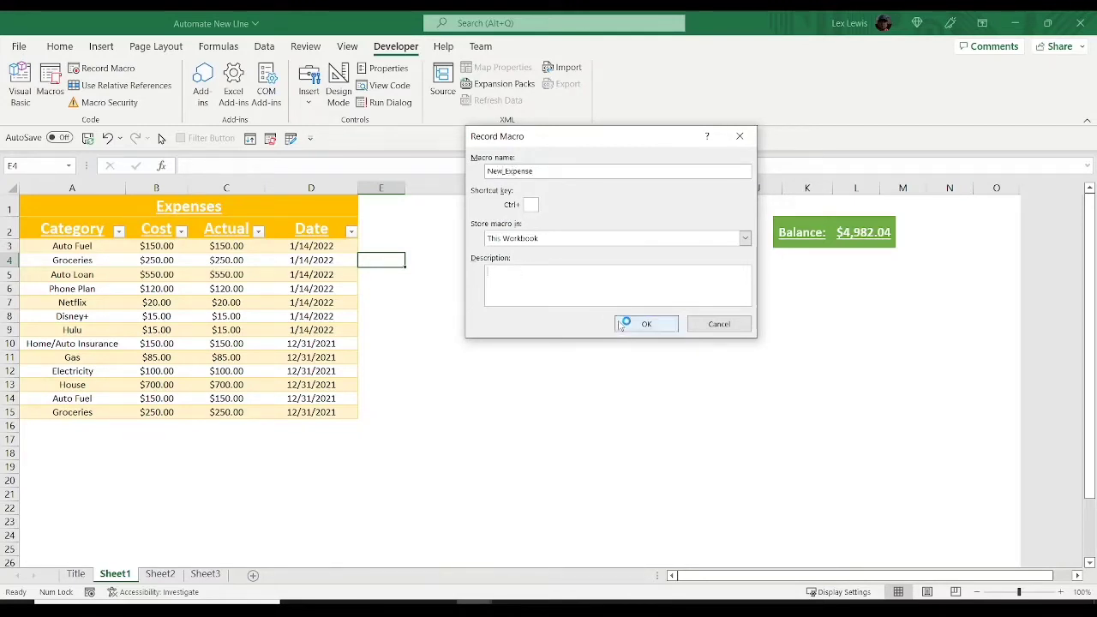
click(536, 174)
click(638, 326)
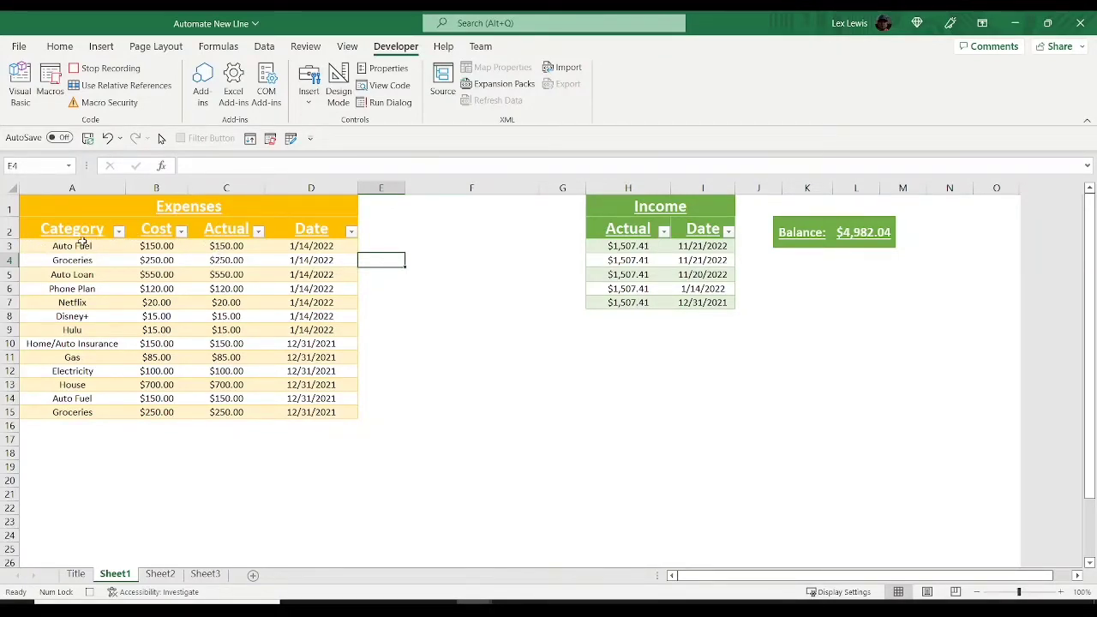
- Insert a new table row above the first Expenses entry, Auto Fuel in row 3
click(23, 245)
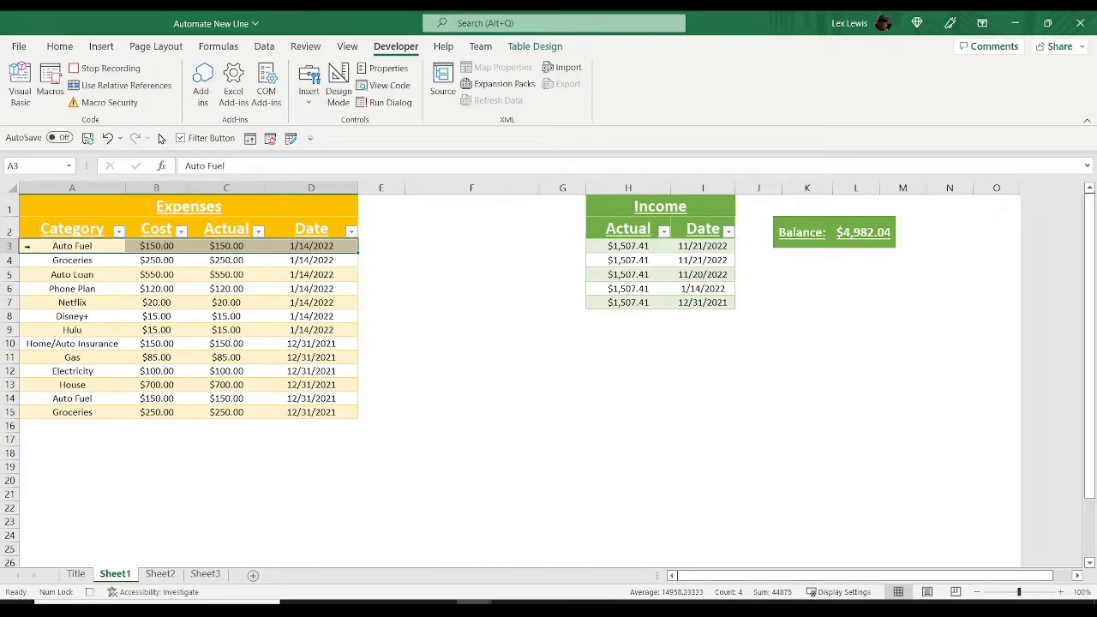
right_click(26, 246)
mouse_move(77, 293)
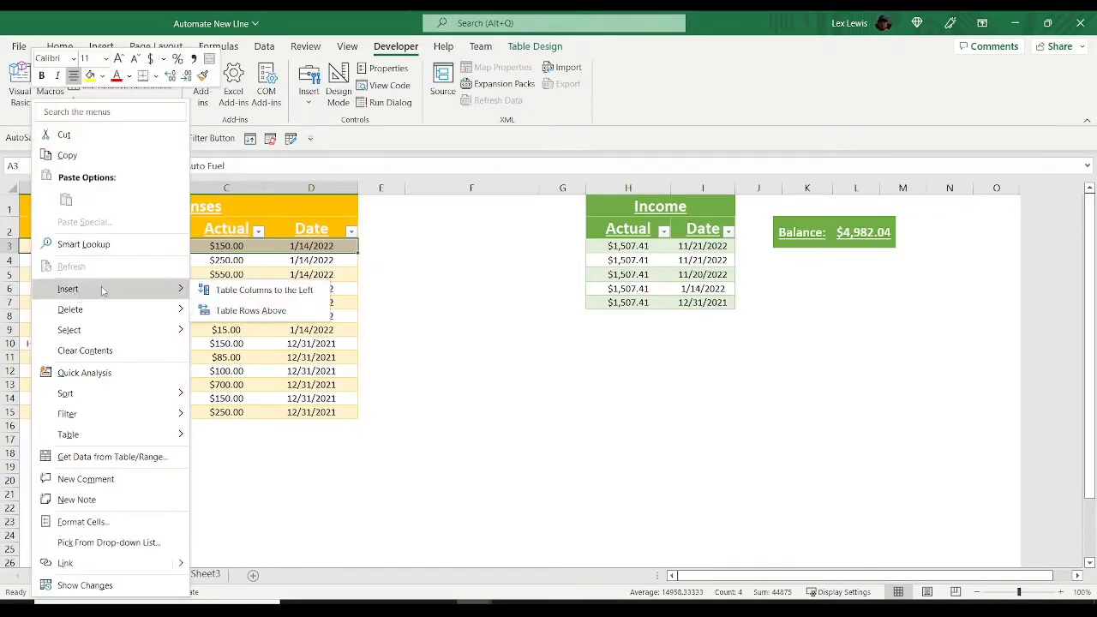
click(219, 313)
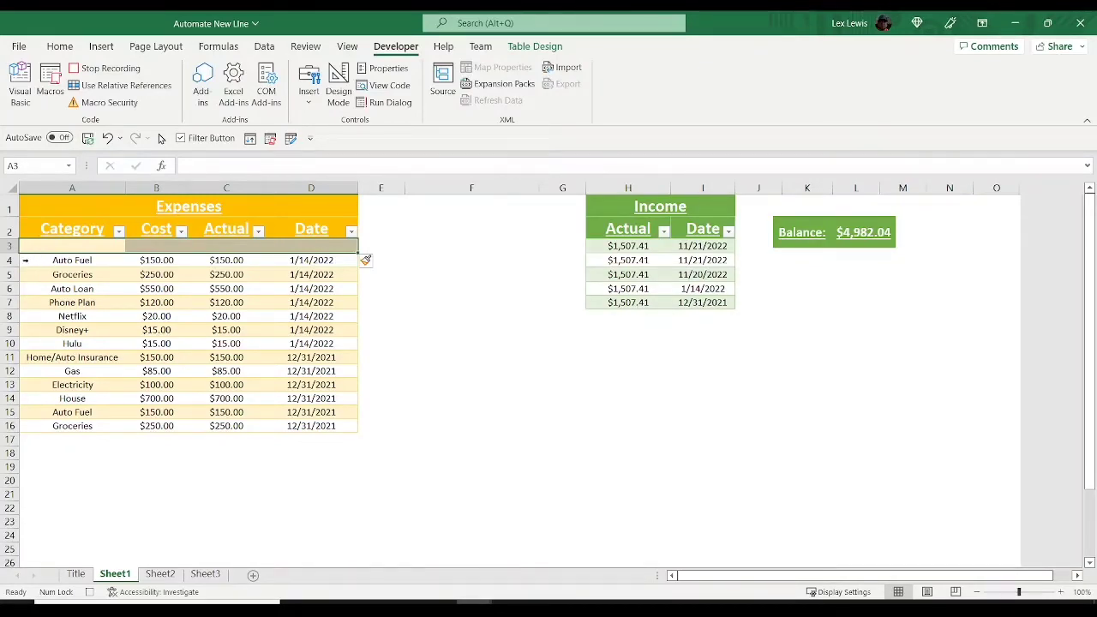
- Copy the Auto Fuel row in row 4 and paste only its formatting onto the blank Expenses row 3
click(25, 260)
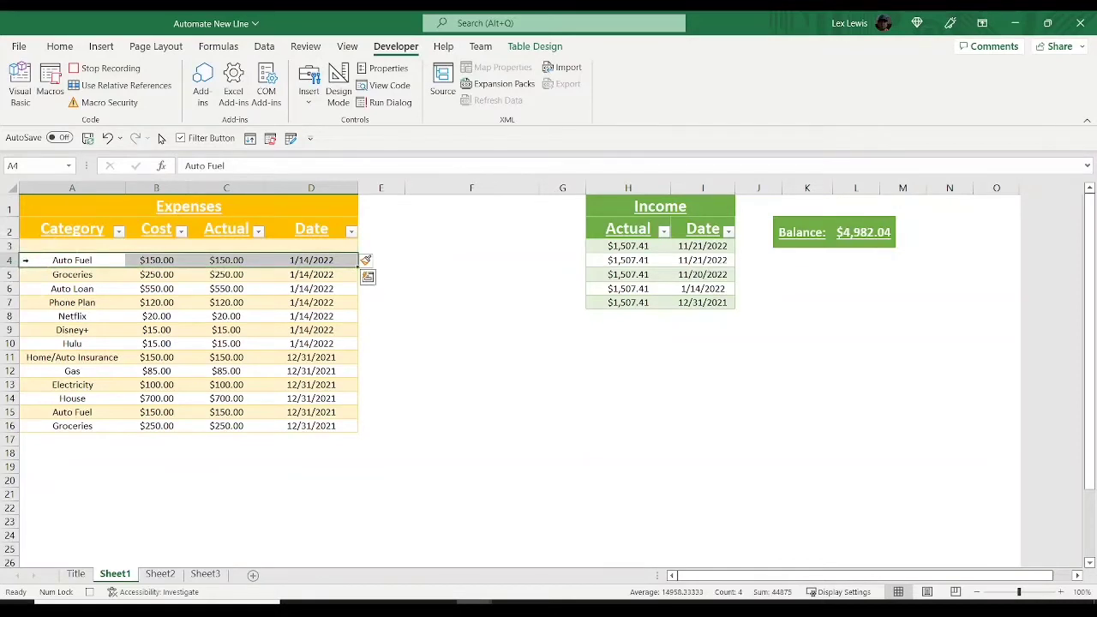
right_click(26, 259)
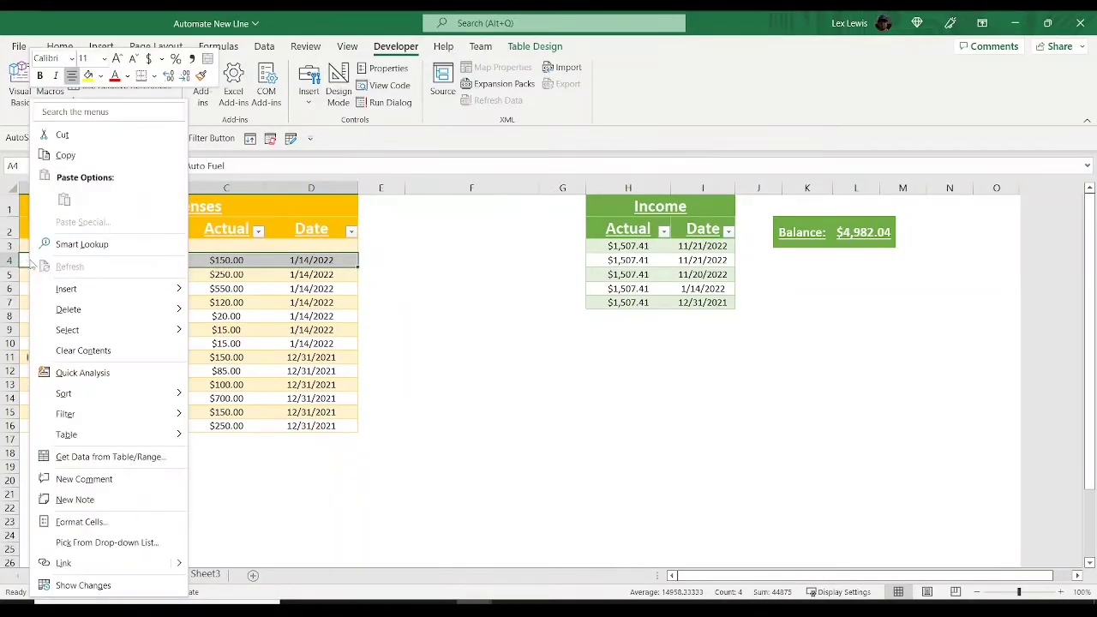
click(54, 157)
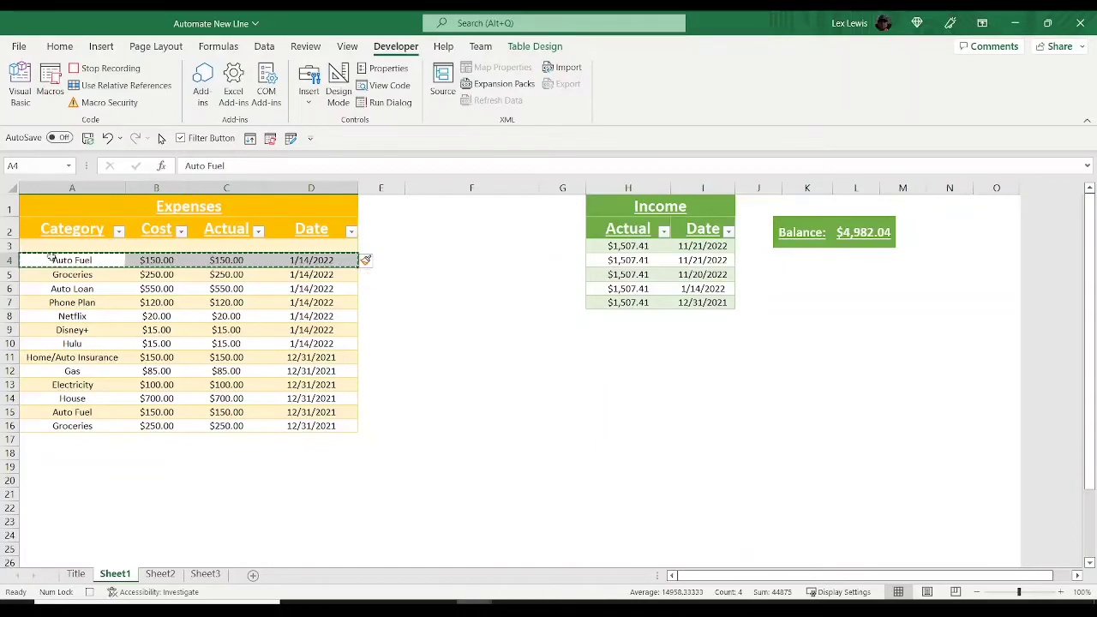
click(22, 245)
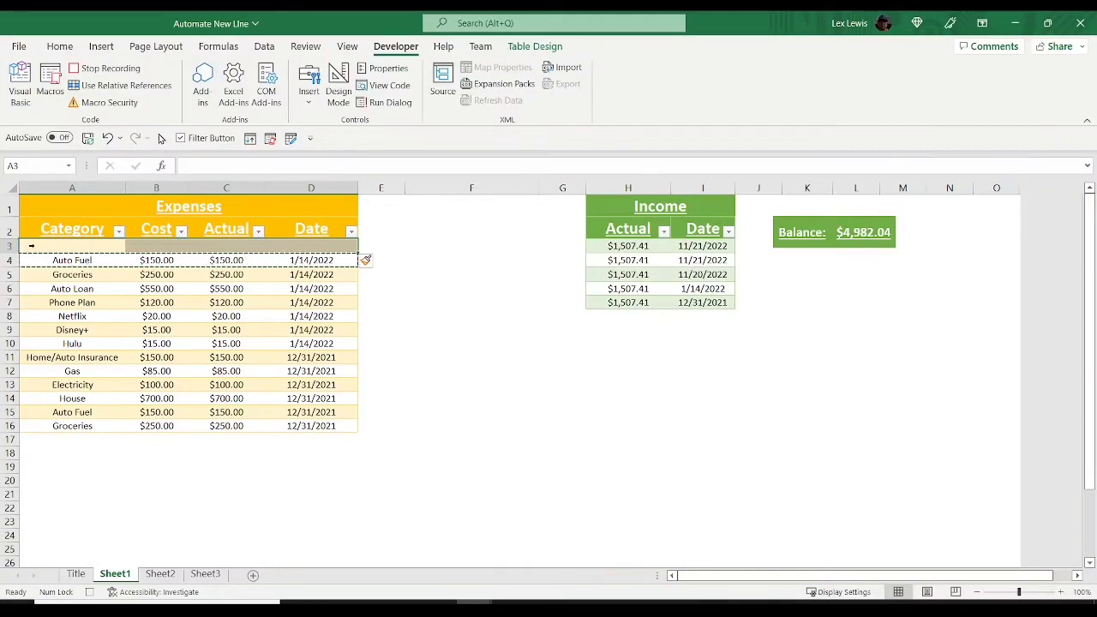
right_click(28, 245)
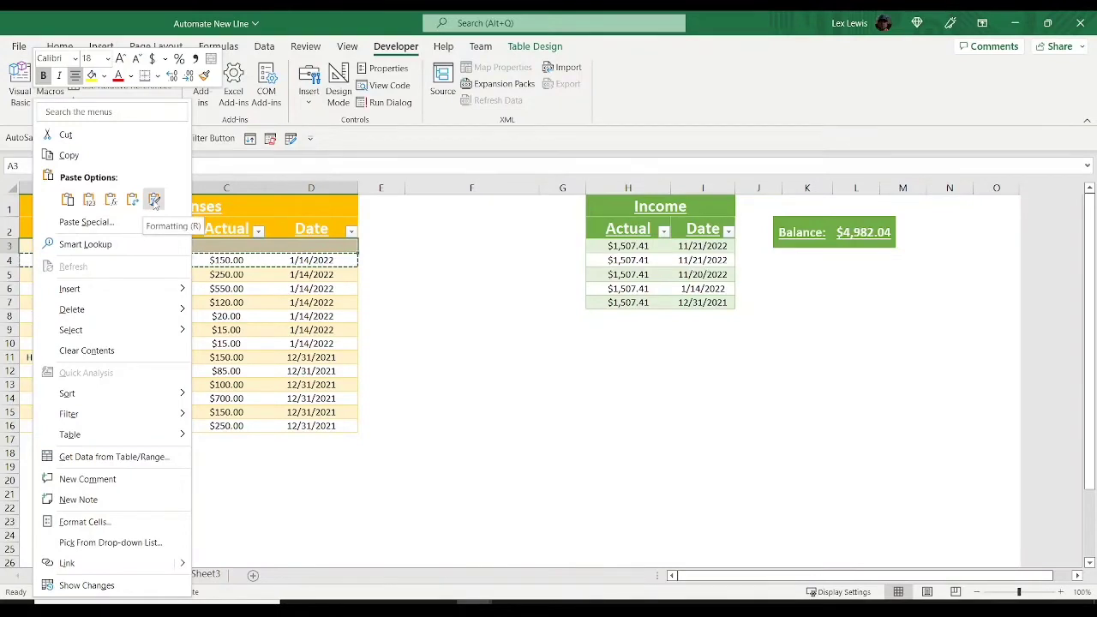
click(154, 199)
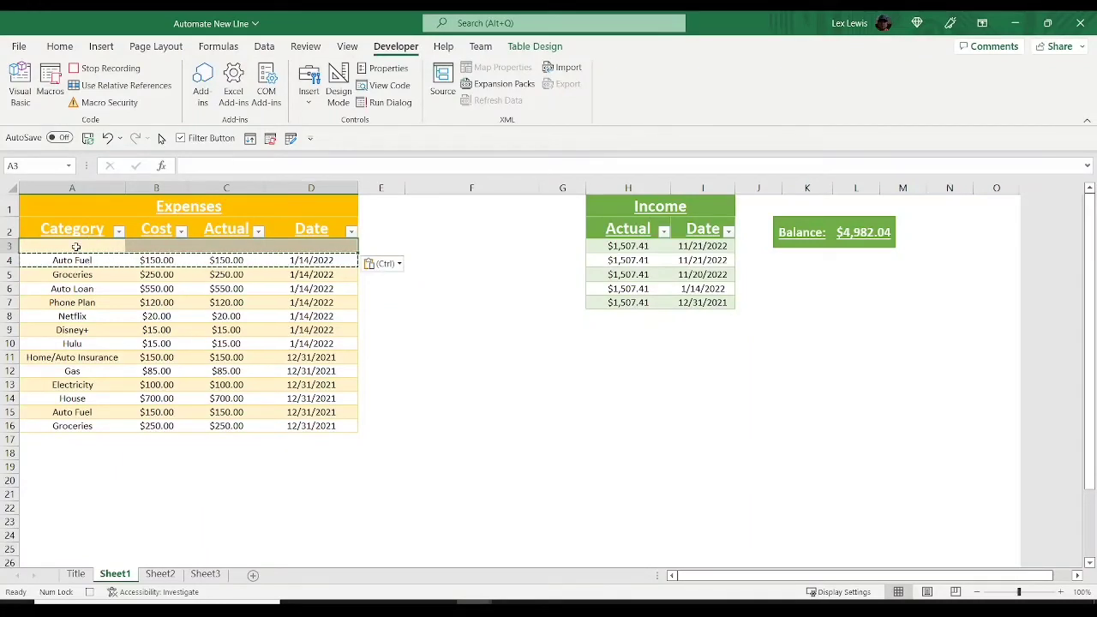
- Enter the formula =TODAY() in the Date cell D3 of the new Expenses row
click(304, 246)
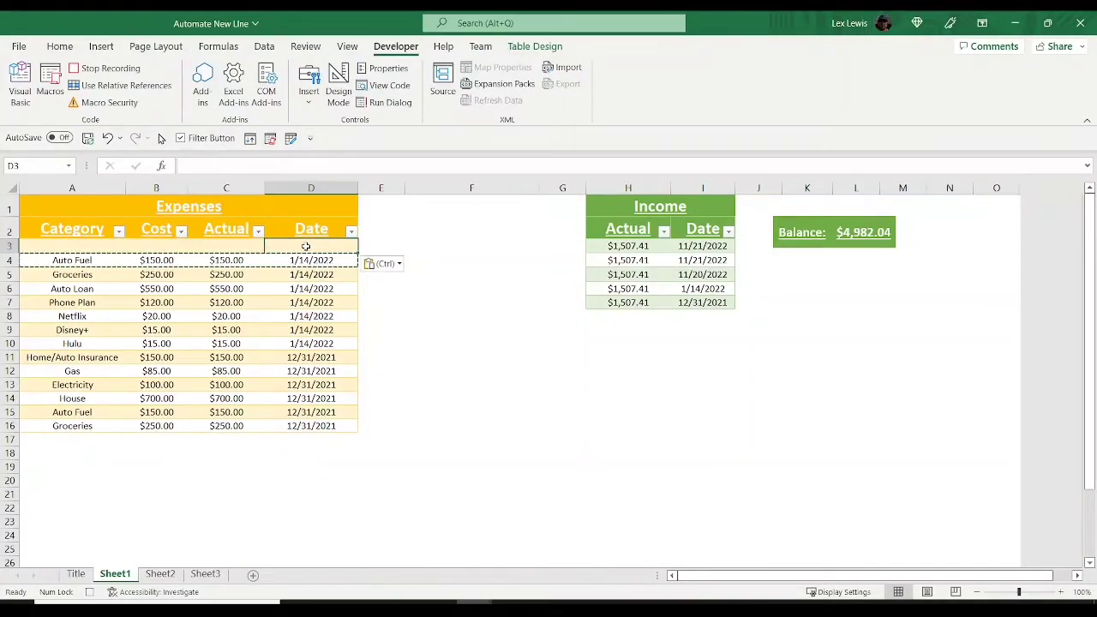
text(=)
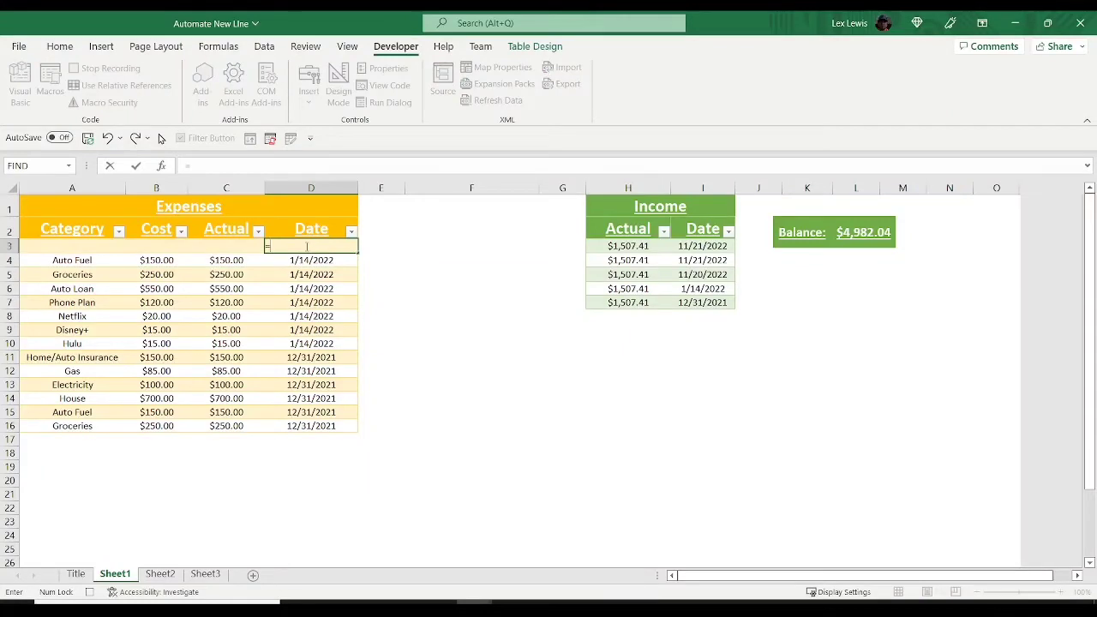
text(today)
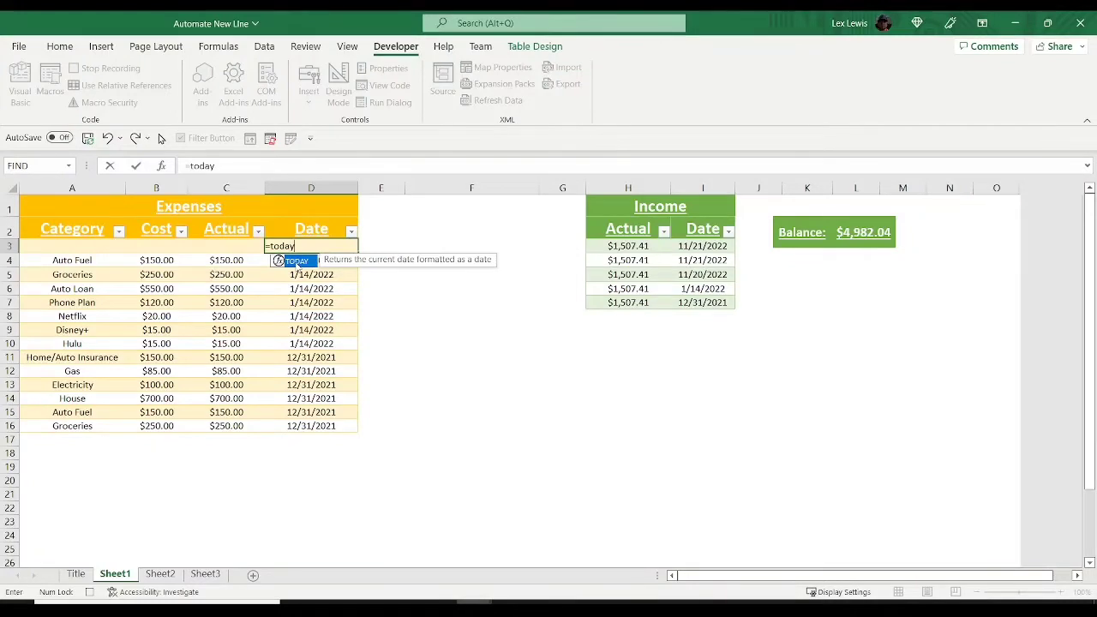
text(()
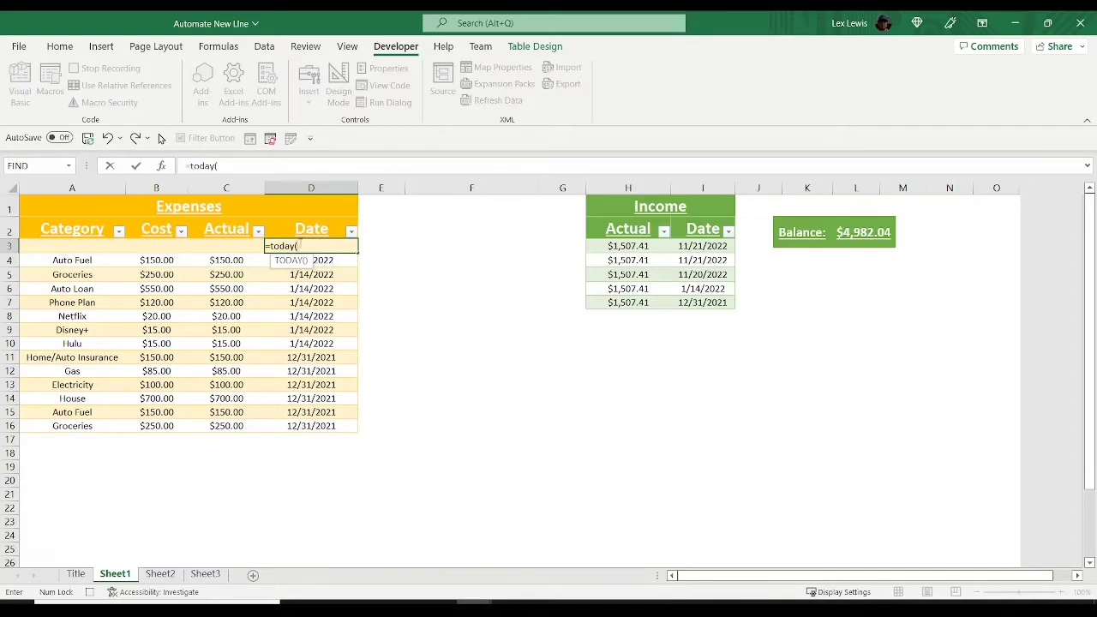
text())
key(Return)
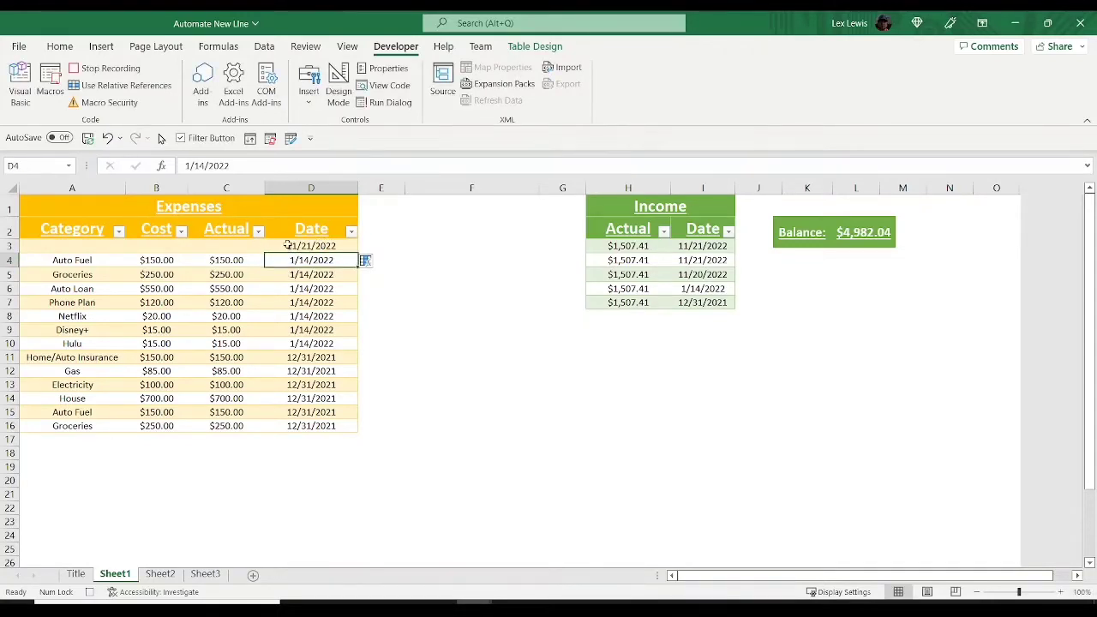
- Replace the formula in D3 with its static value, and stop the macro recording with cell A3 selected
click(289, 246)
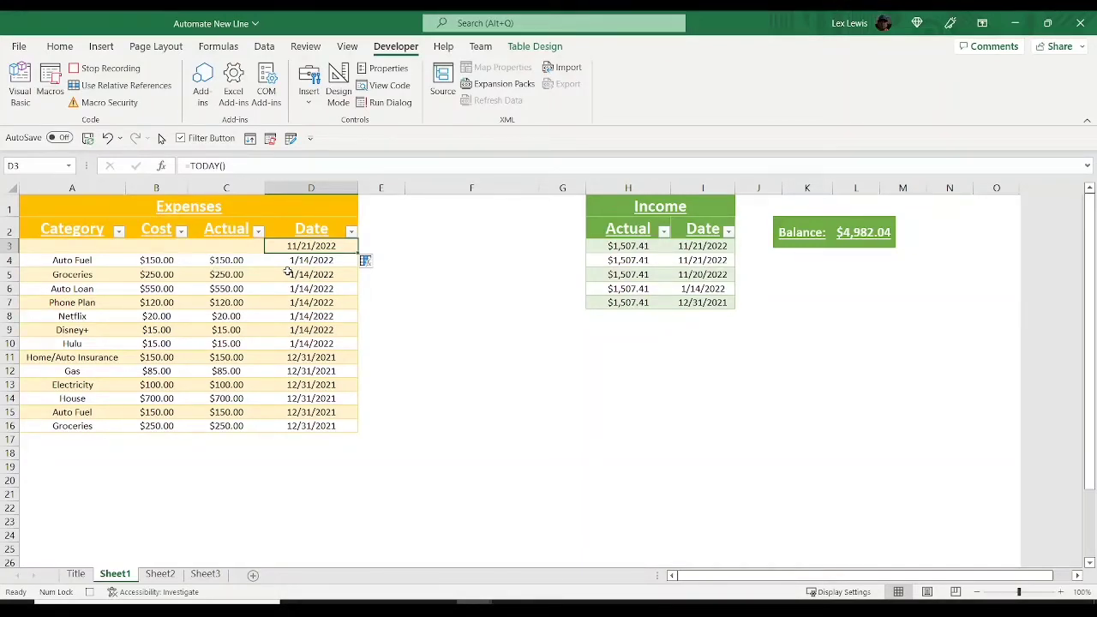
right_click(290, 245)
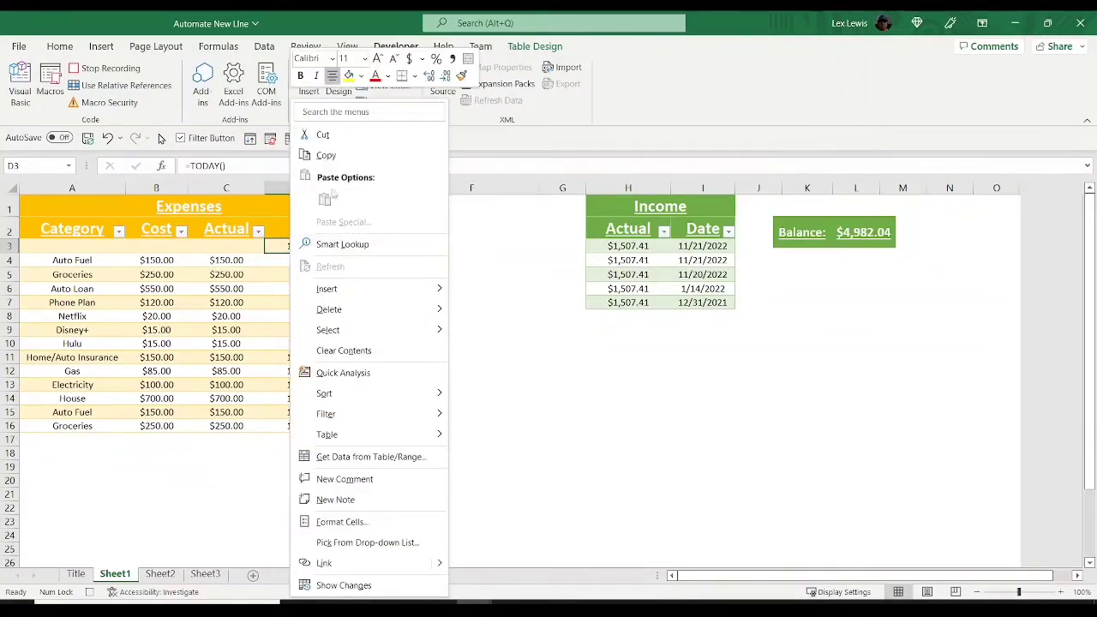
click(317, 153)
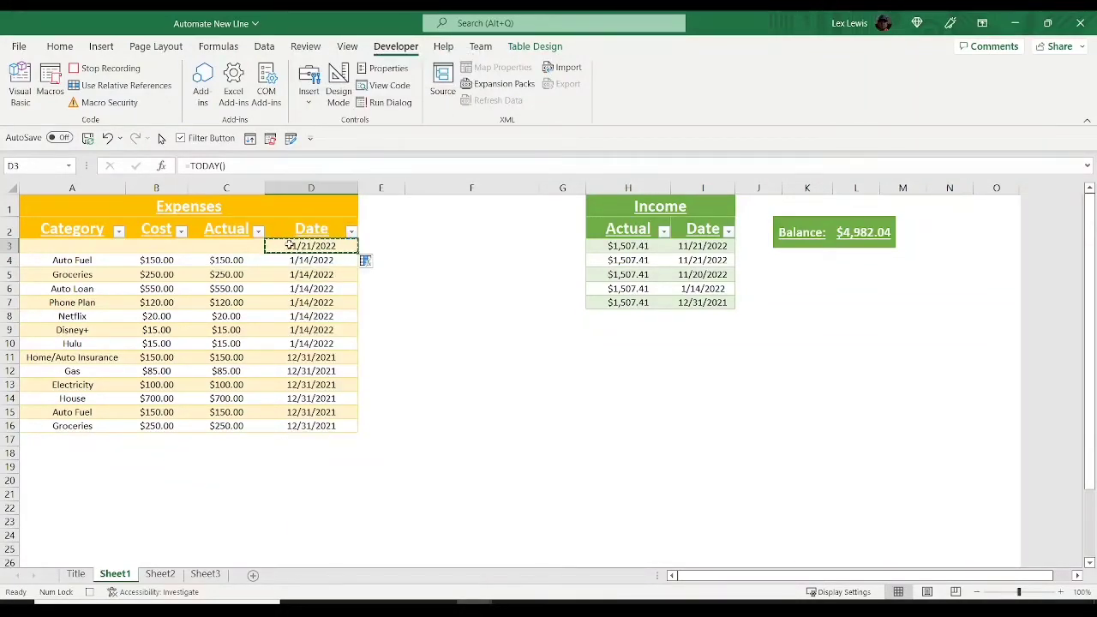
right_click(291, 246)
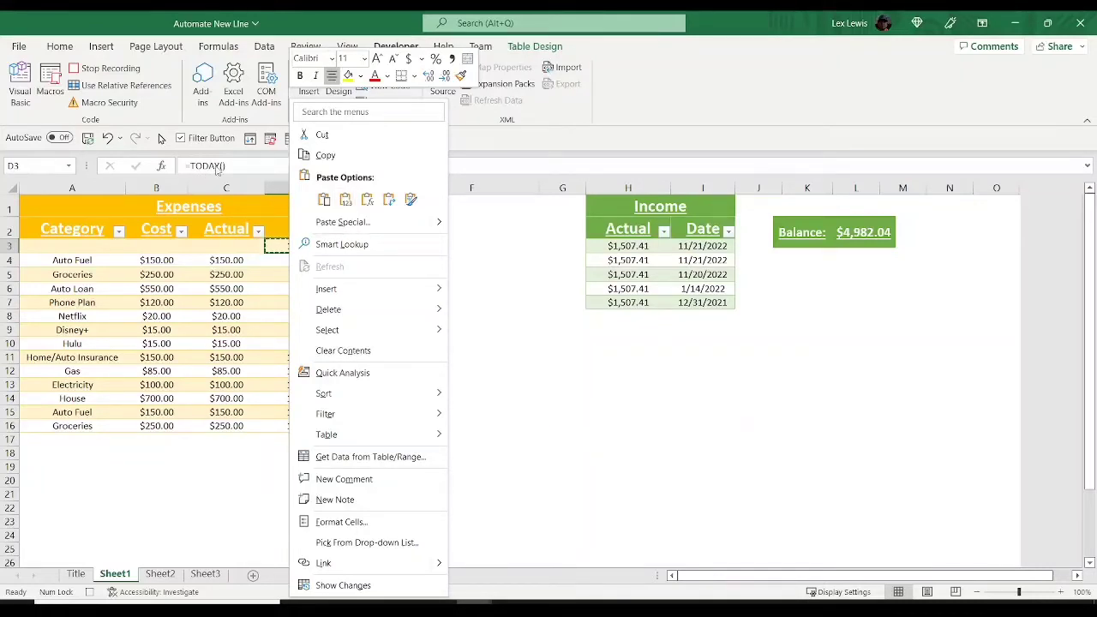
click(346, 199)
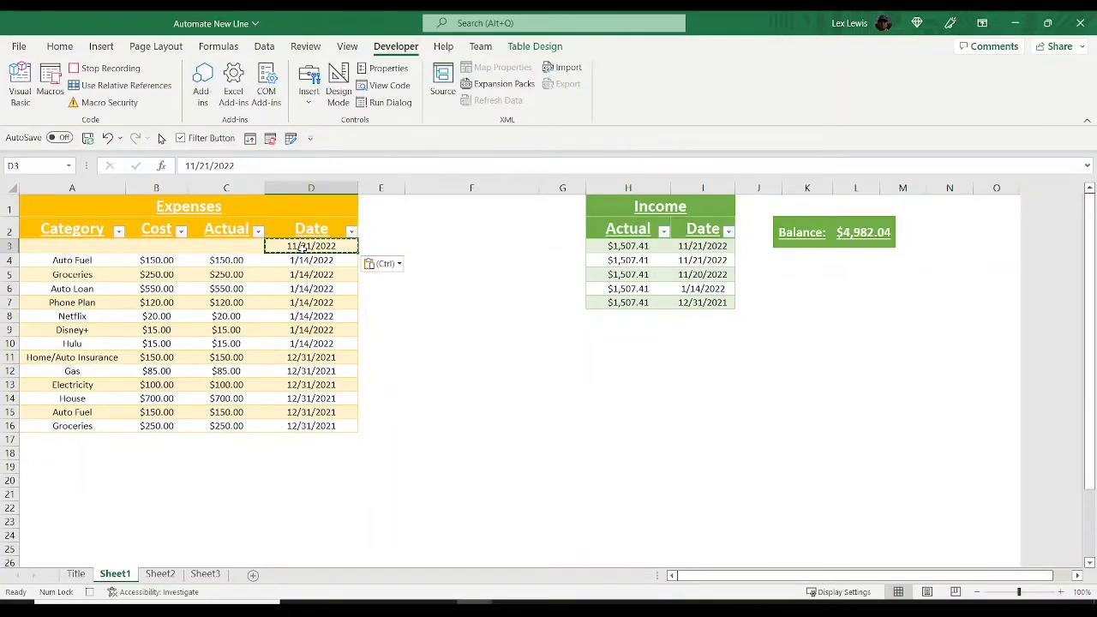
click(74, 245)
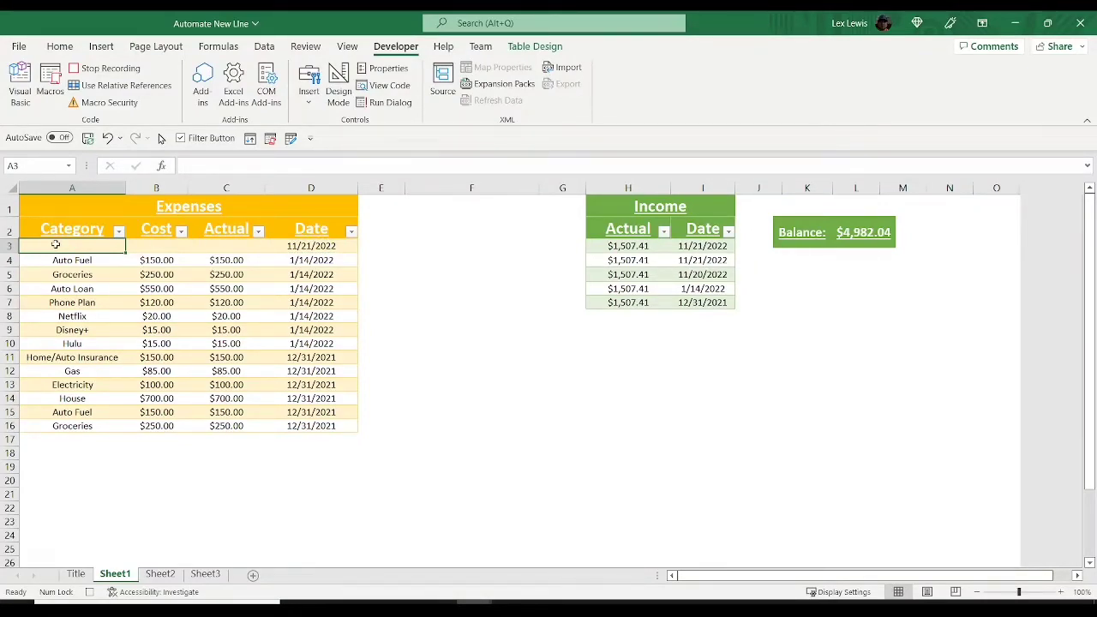
click(87, 75)
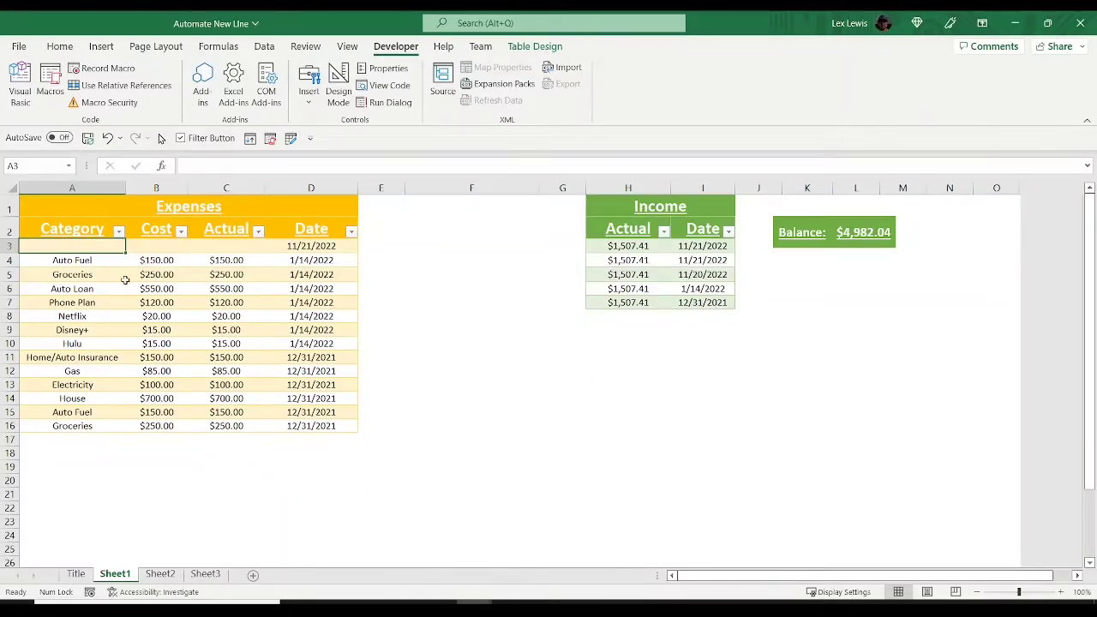
- Fill the new Expenses row with the category Resturant, a cost of 20 and an actual amount of 20
text(Res)
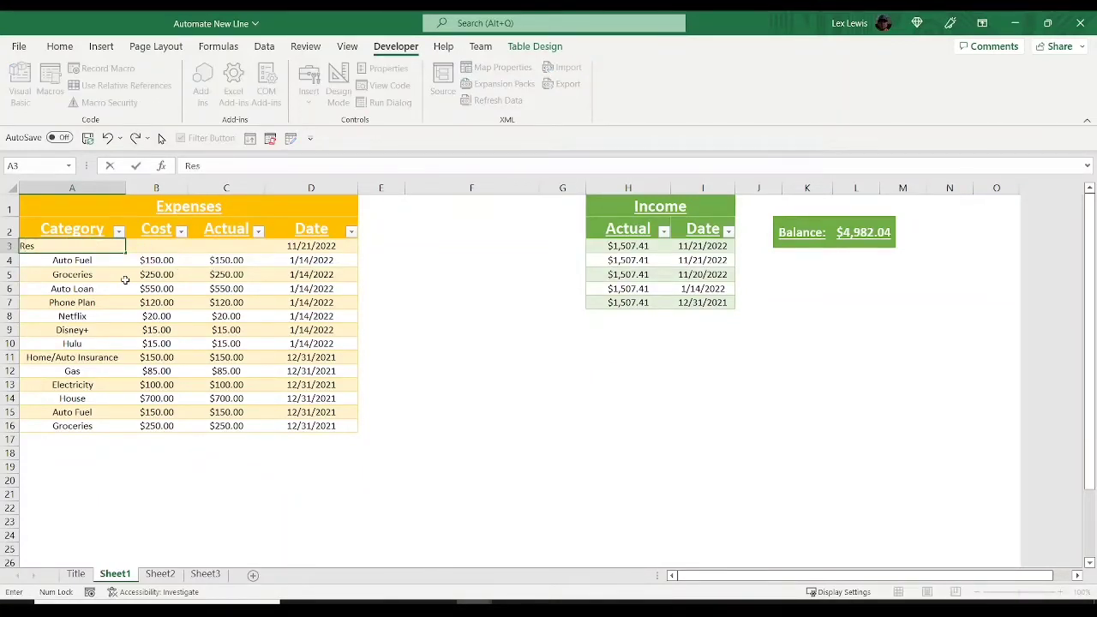
text(turant)
key(Tab)
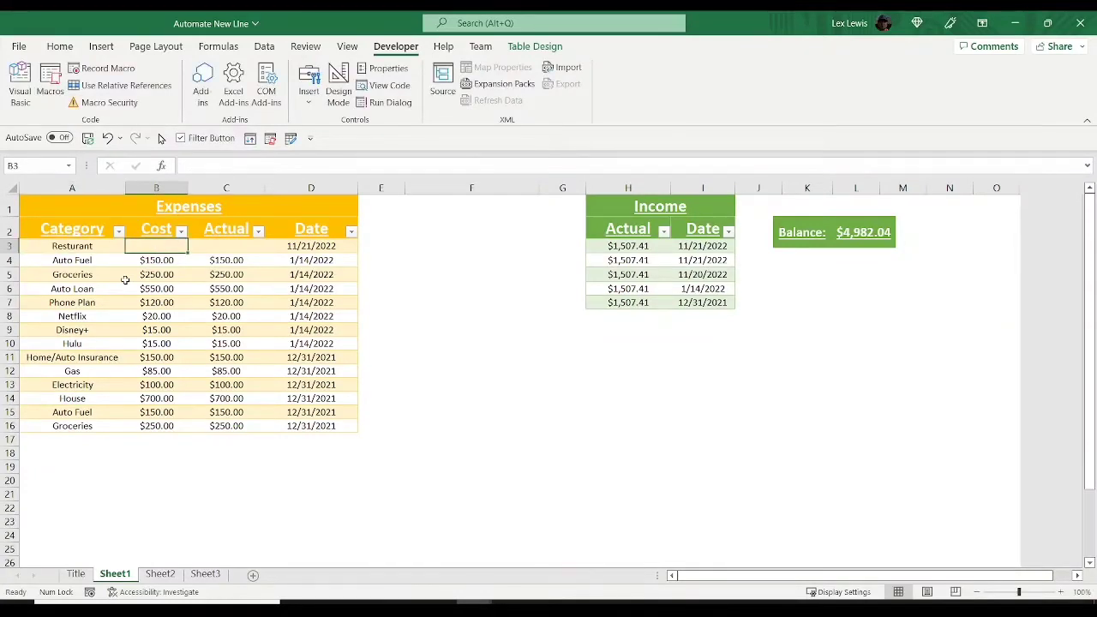
text(20)
key(Tab)
text(20)
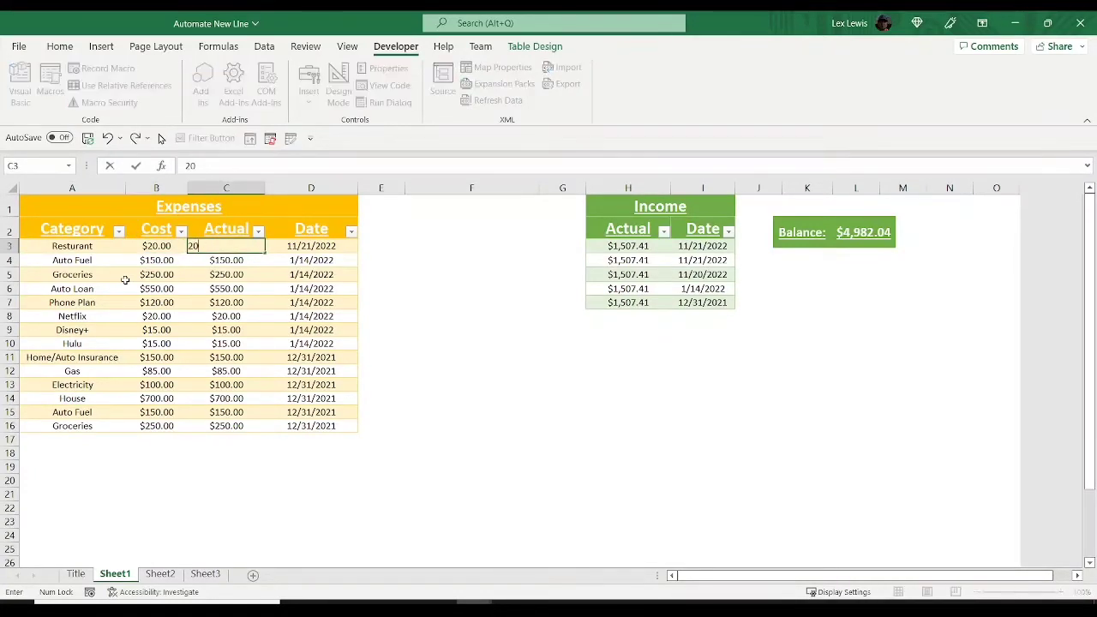
key(Tab)
key(Left)
key(Left)
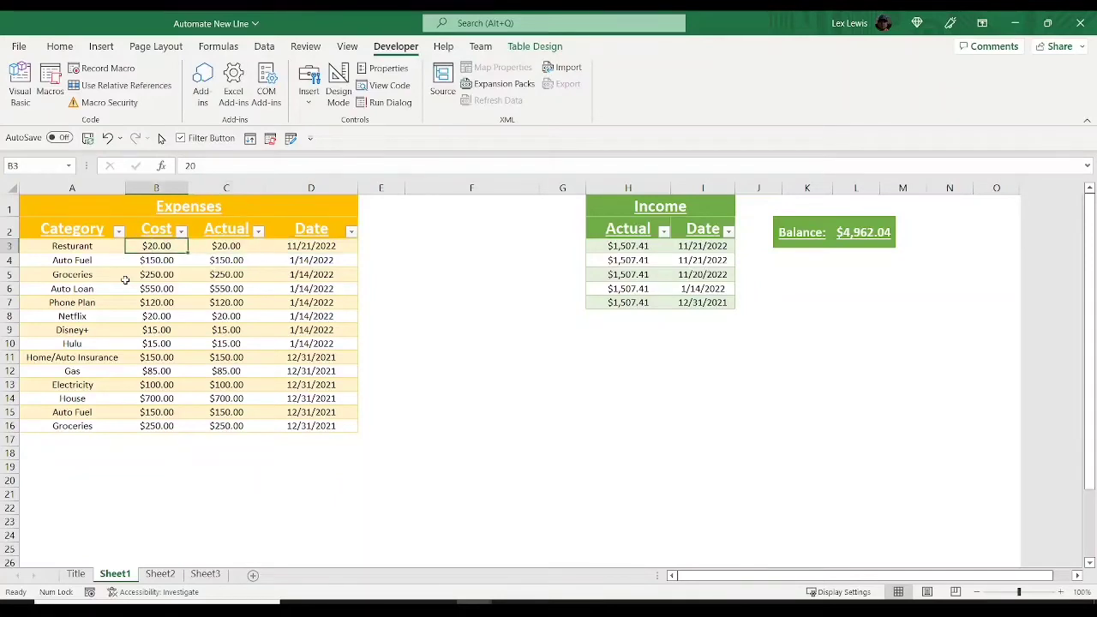
key(Right)
key(Right)
key(Left)
key(Right)
key(Left)
key(Left)
key(Left)
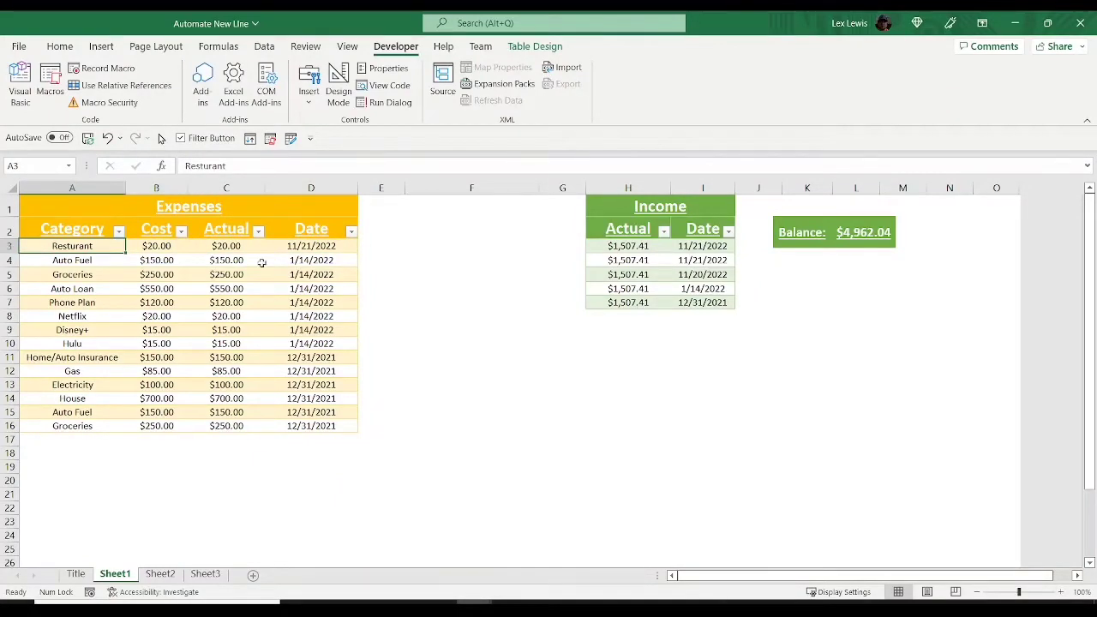
- Look through the available shapes and stock icons without inserting any, and check the example macro buttons on Sheet2
click(398, 245)
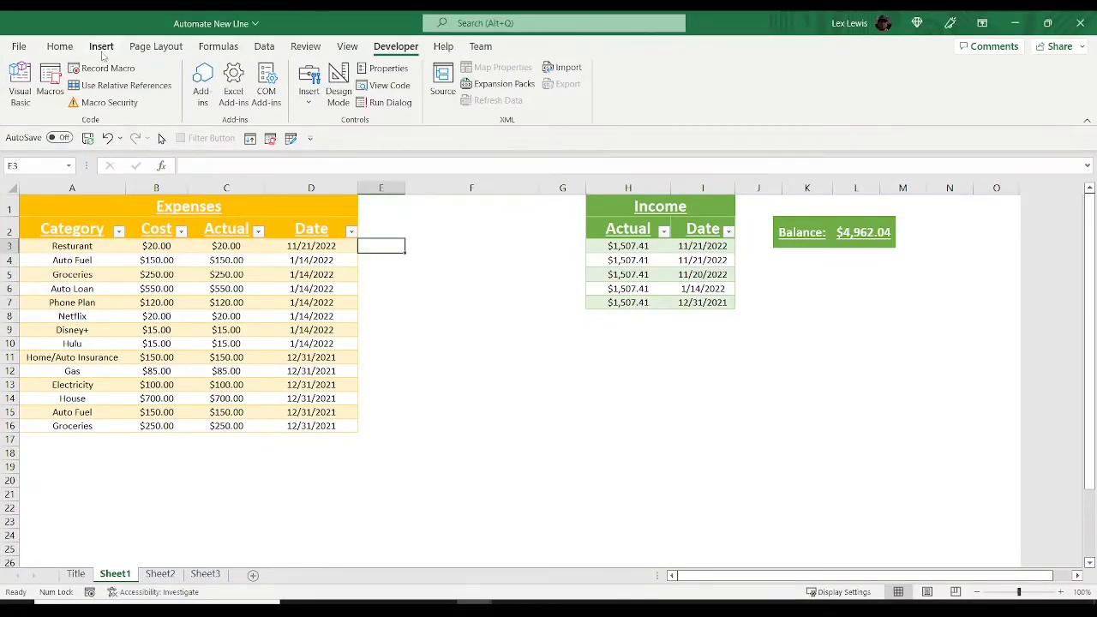
click(101, 46)
click(176, 83)
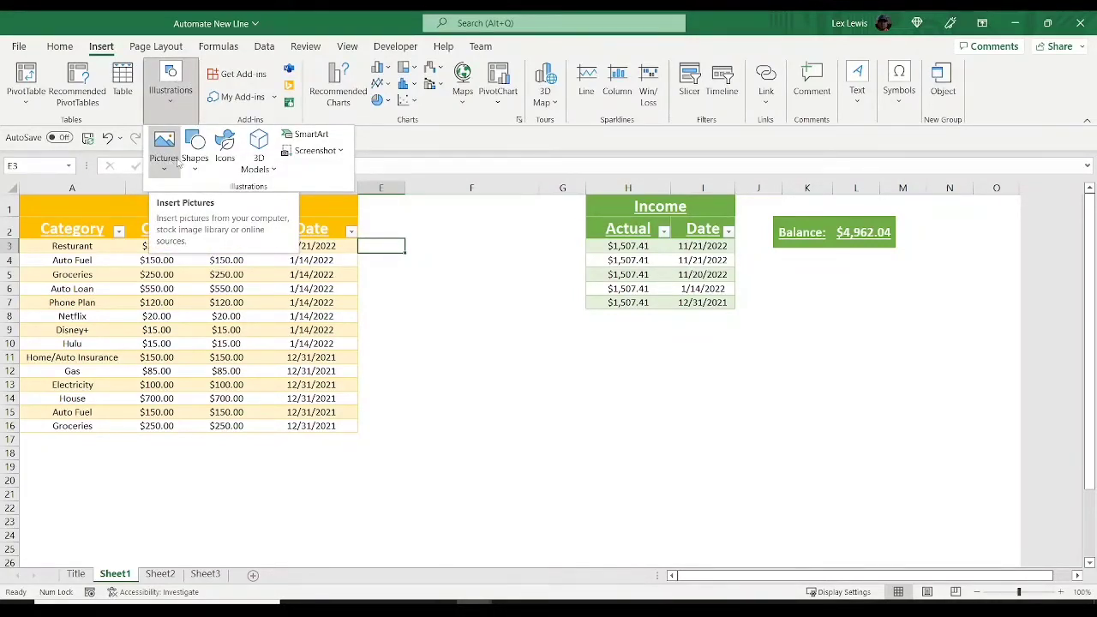
click(195, 163)
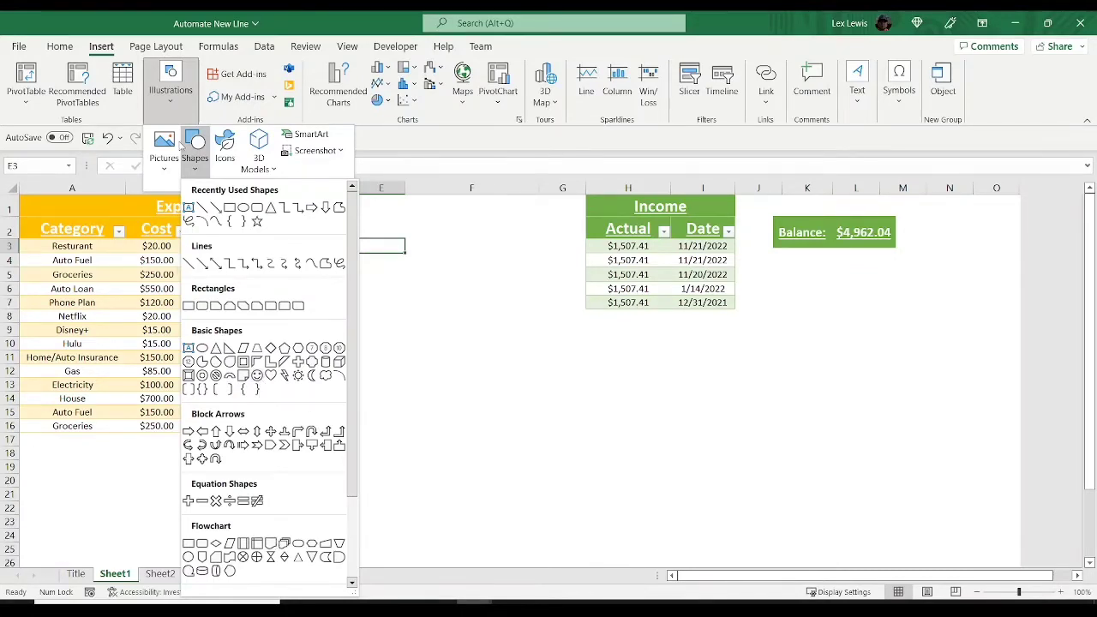
click(224, 149)
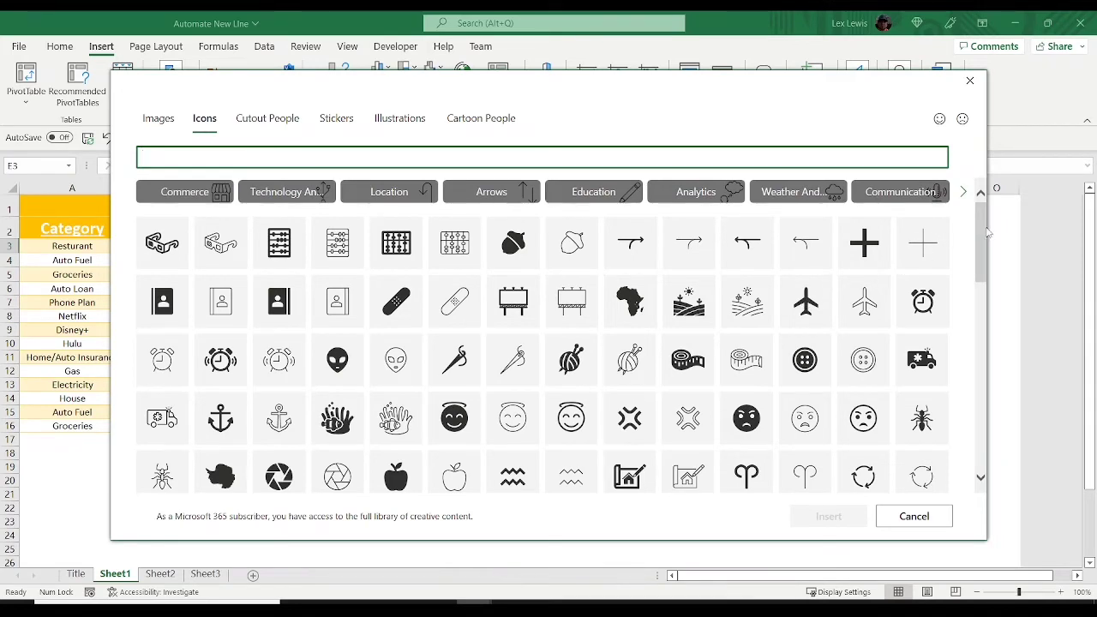
drag(983, 232, 917, 245)
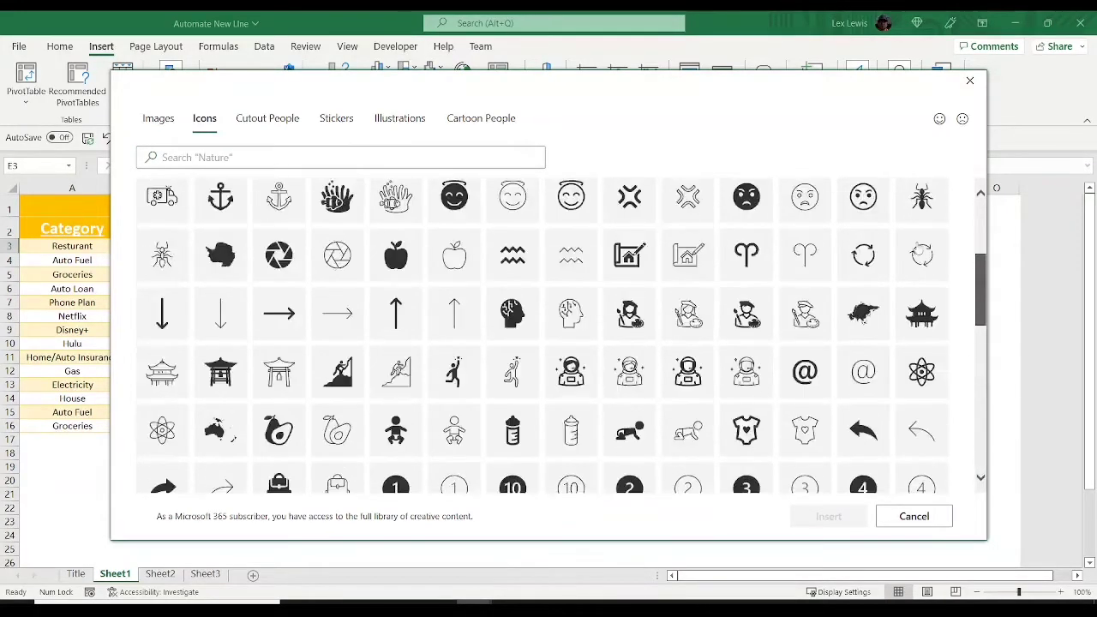
scroll(903, 203, up, 5)
click(969, 80)
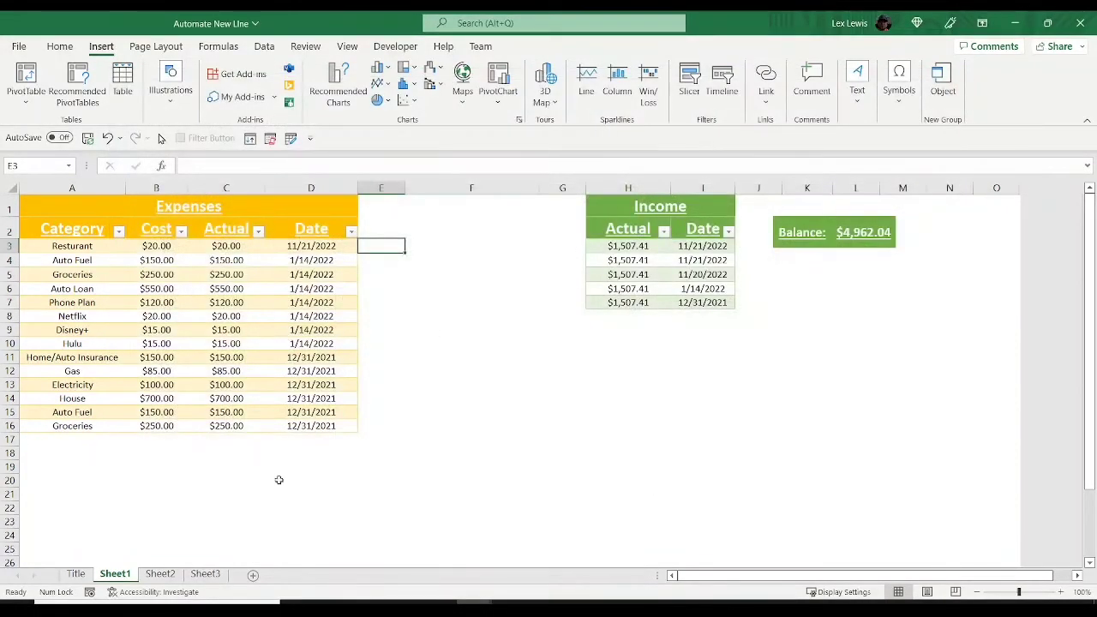
click(159, 573)
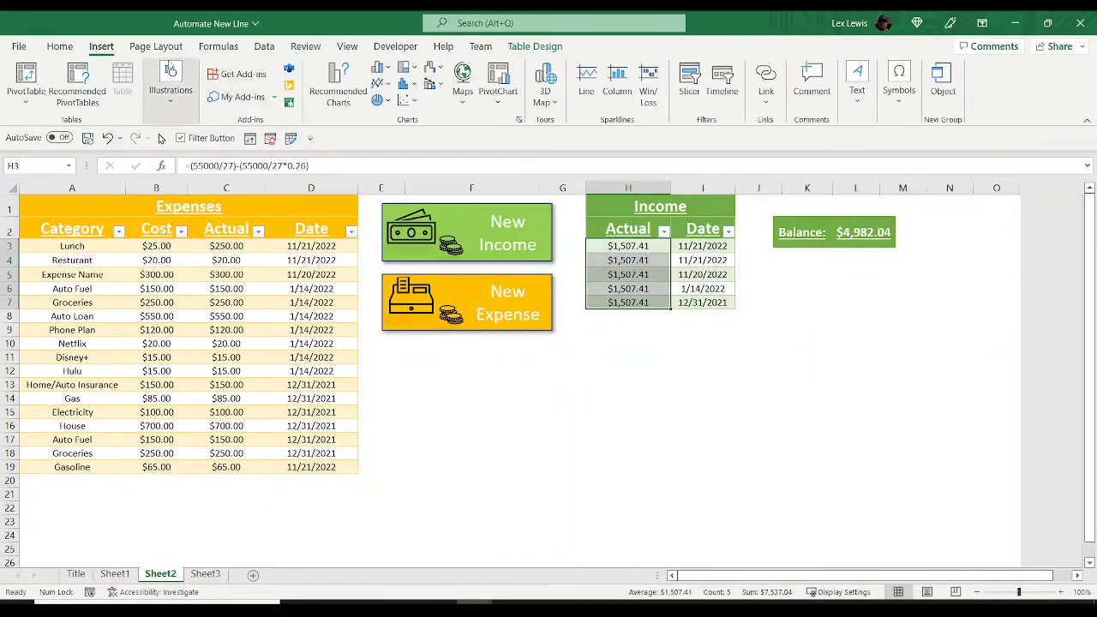
click(120, 574)
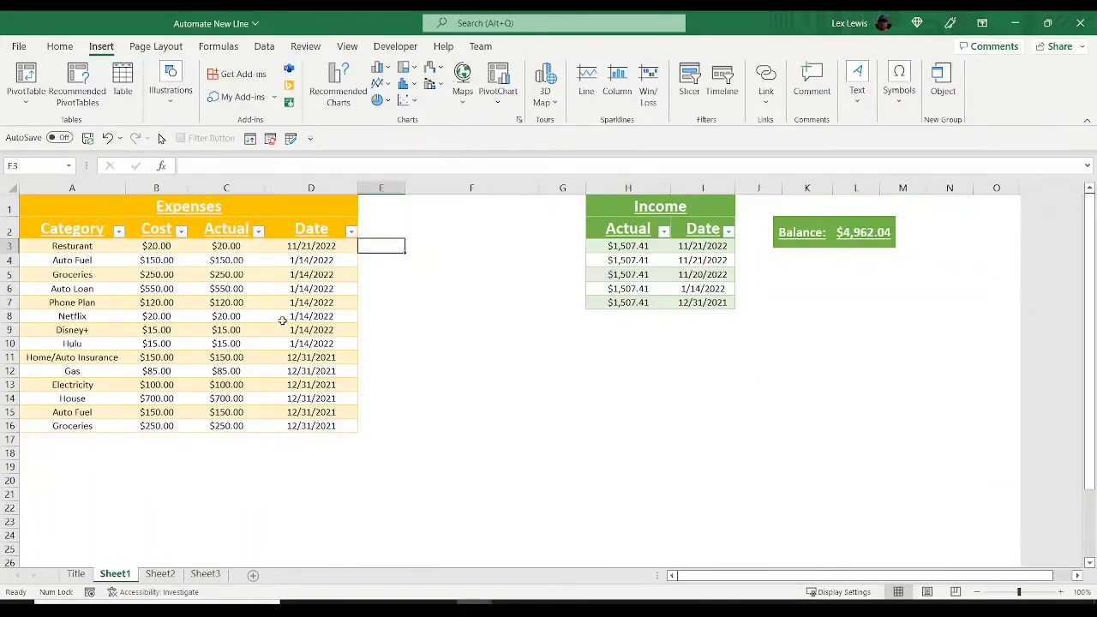
- Insert a 1" by 1" circle in the empty area between the Expenses and Income tables and give it the gold fill style
click(171, 85)
click(198, 142)
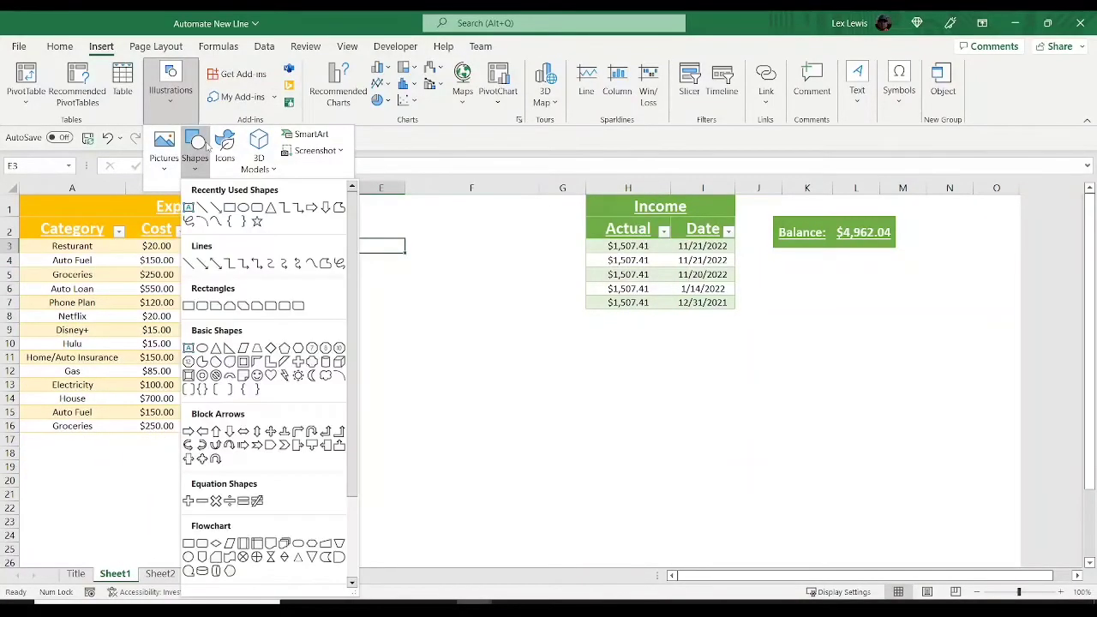
click(239, 212)
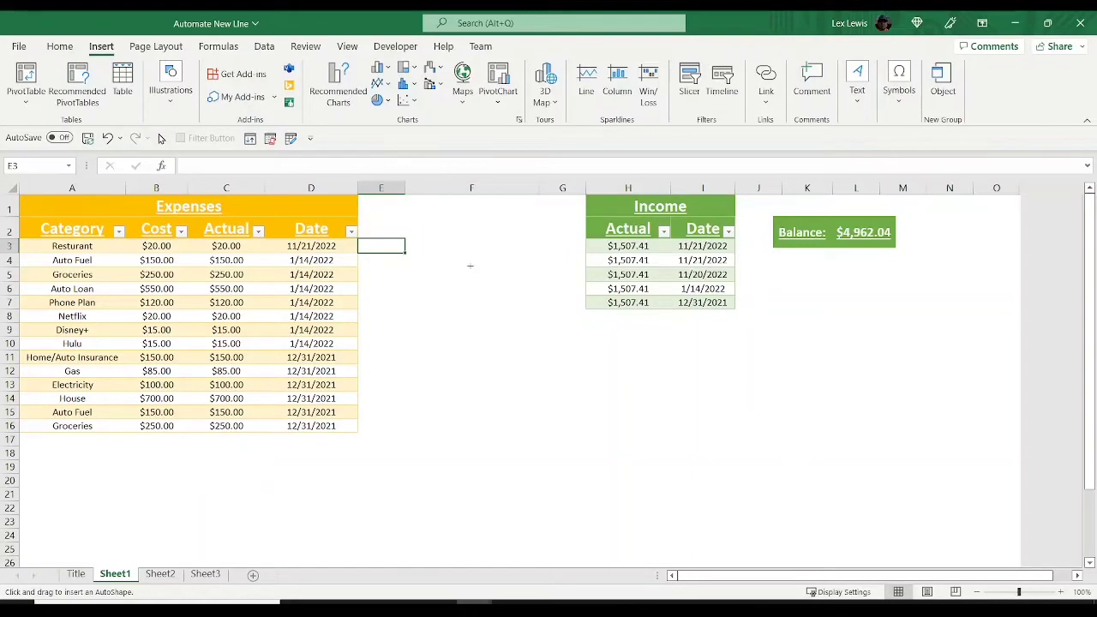
click(469, 266)
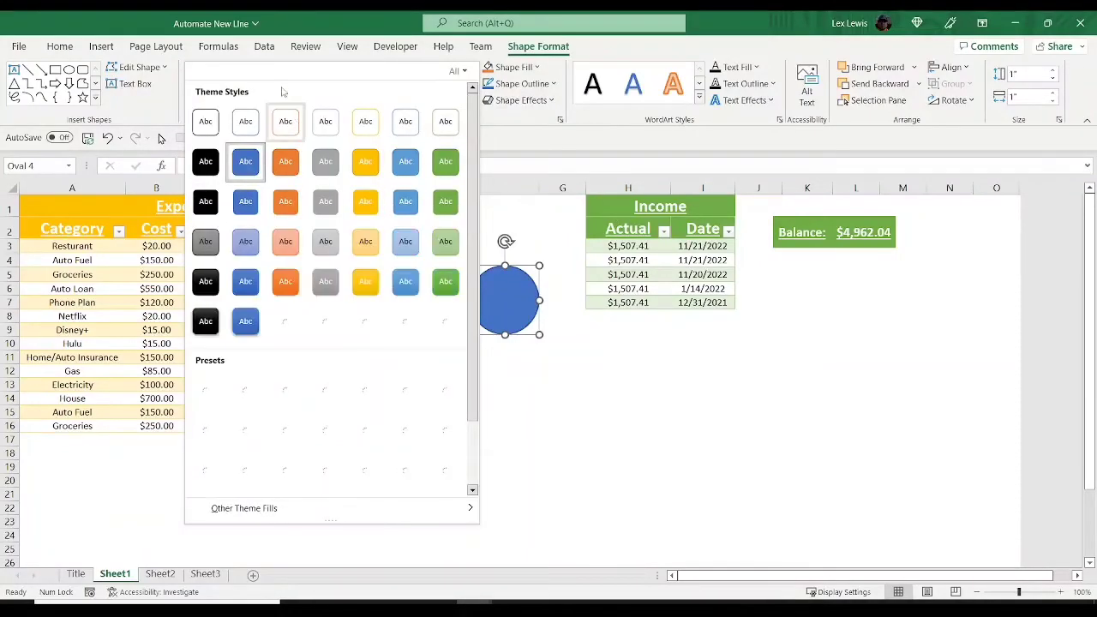
click(574, 391)
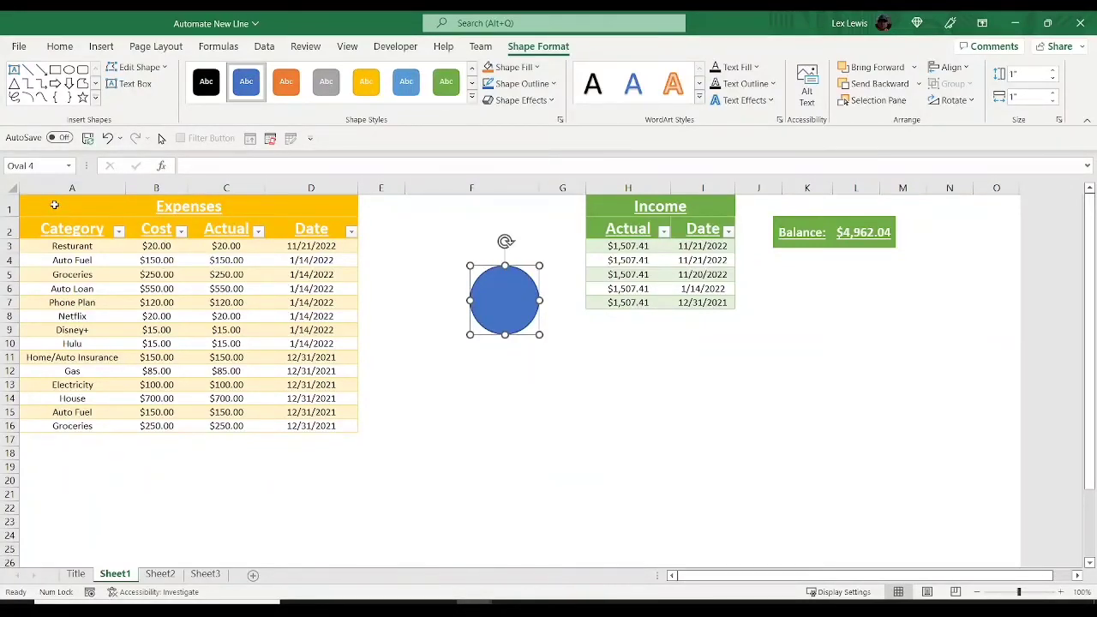
click(360, 97)
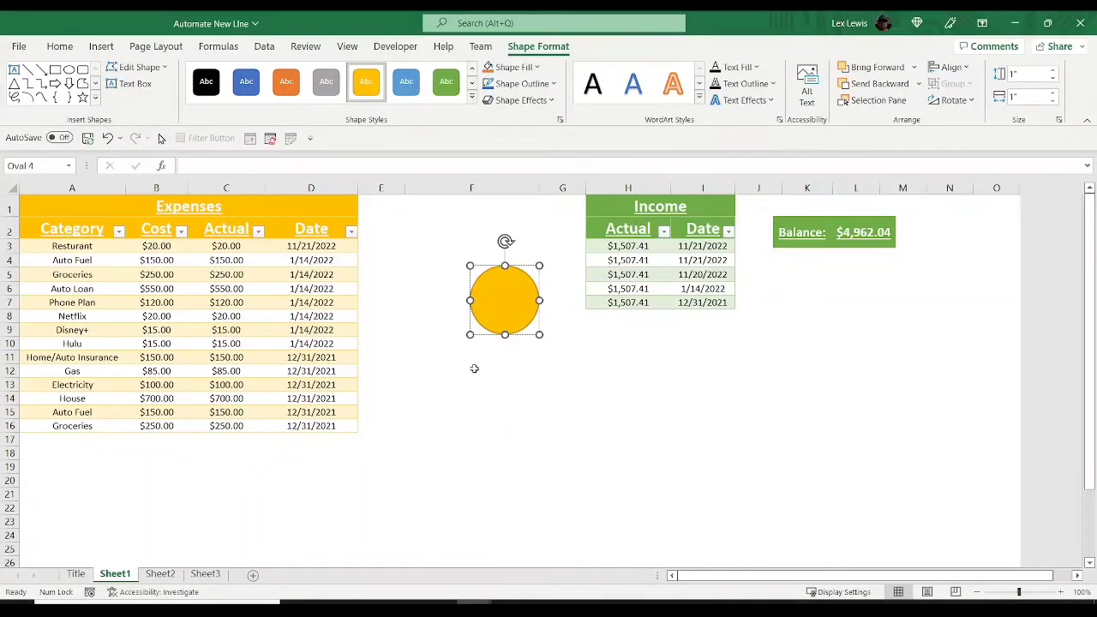
- Add the label "New Expense" to the gold circle
text(New)
text( Expense)
click(501, 368)
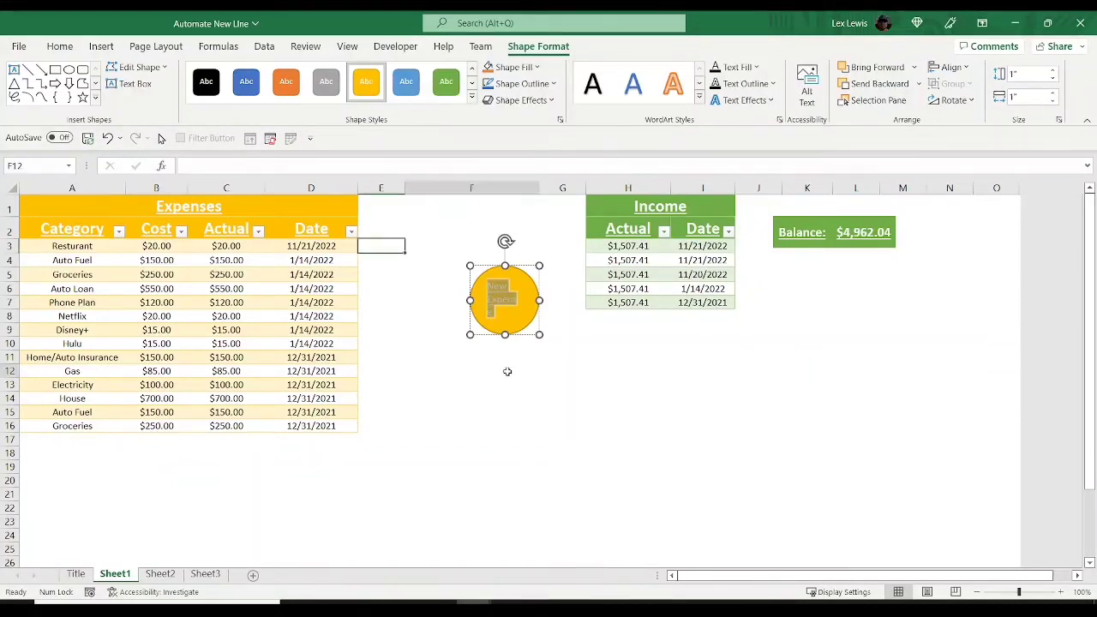
- Center the "New Expense" label horizontally and vertically in the circle and reduce its font size to 10.5
click(506, 310)
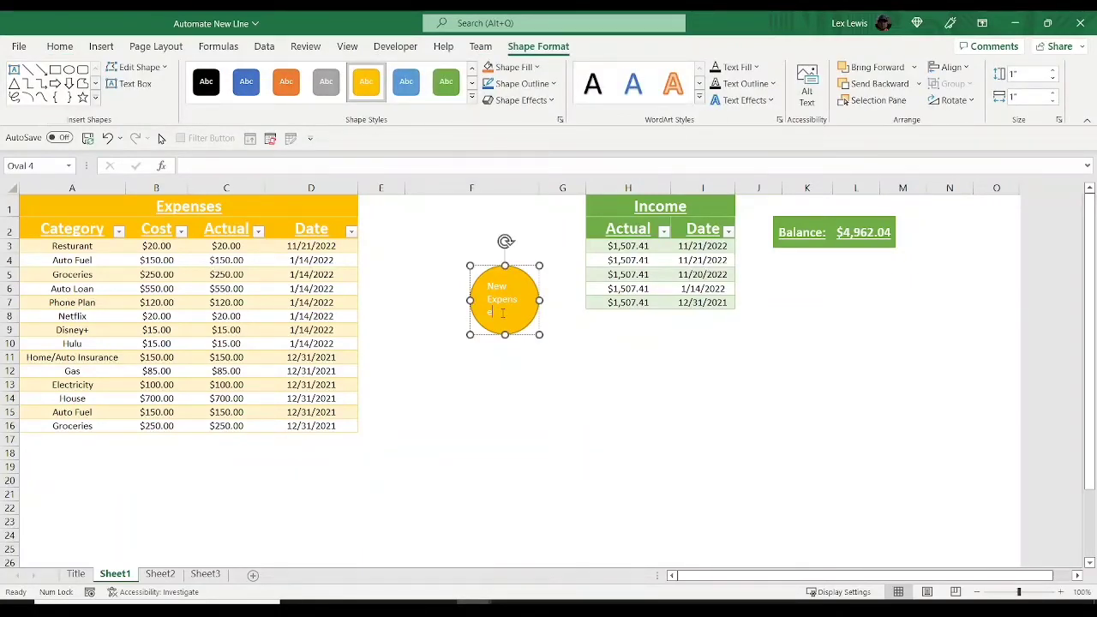
key(ctrl+a)
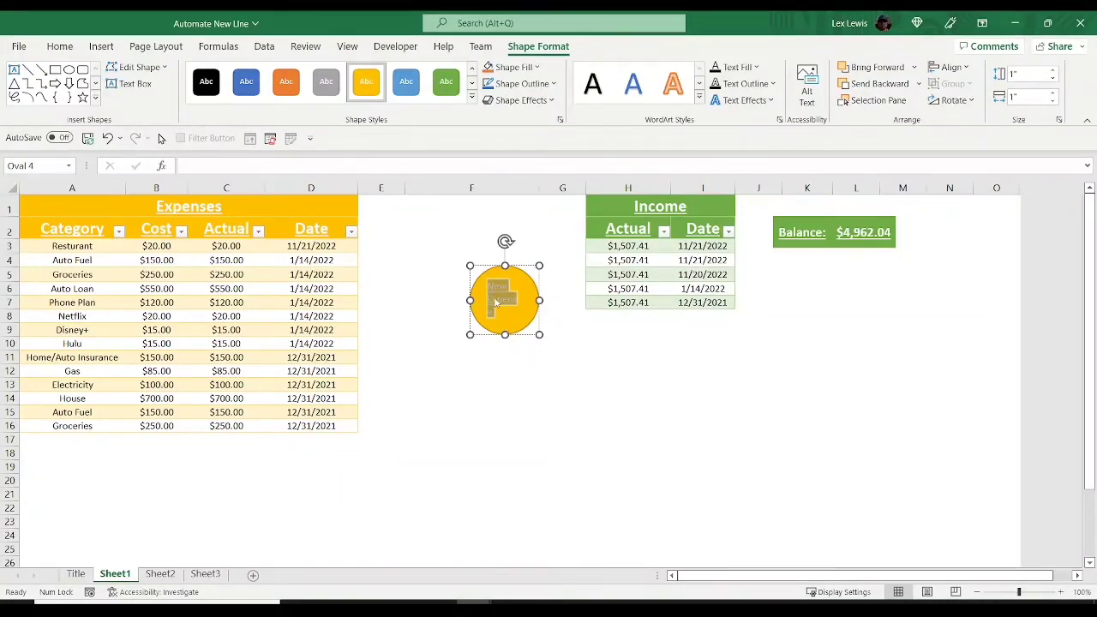
click(60, 47)
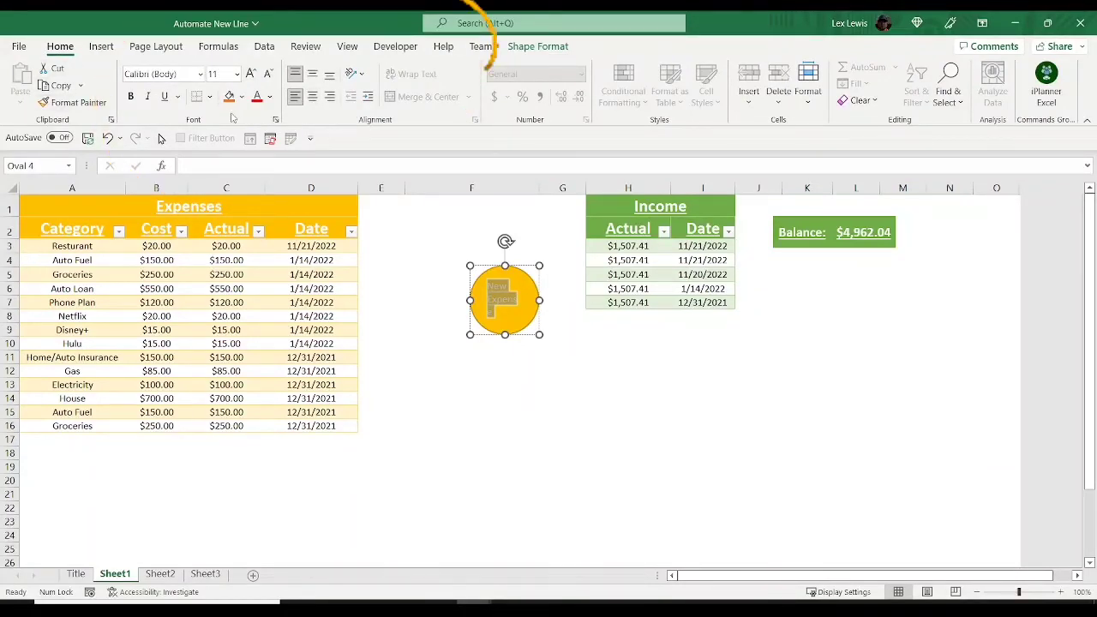
click(314, 98)
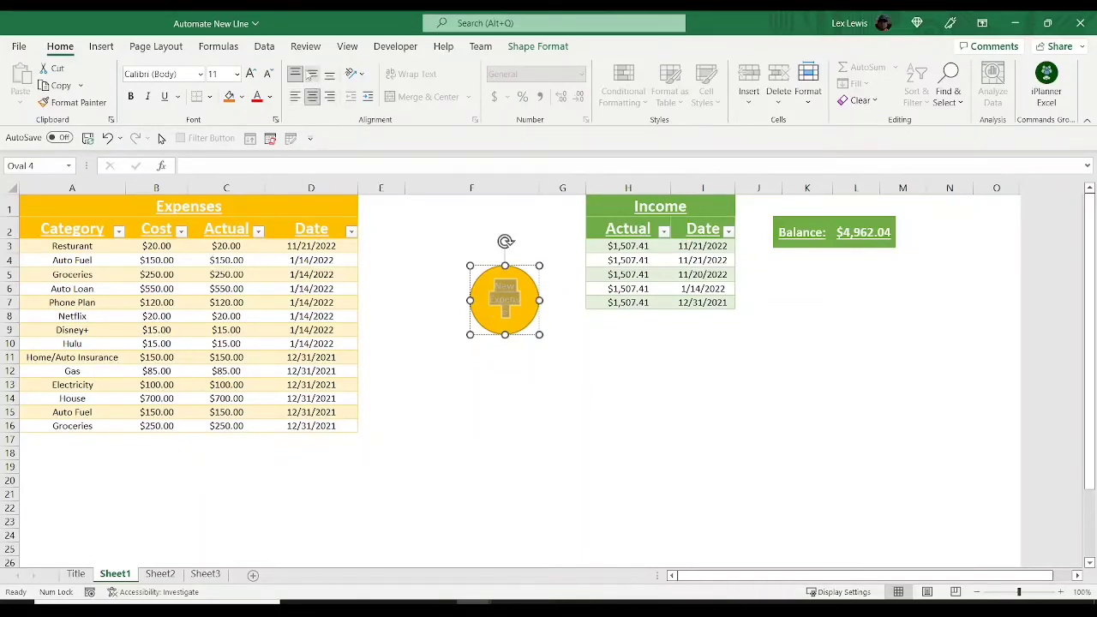
click(312, 74)
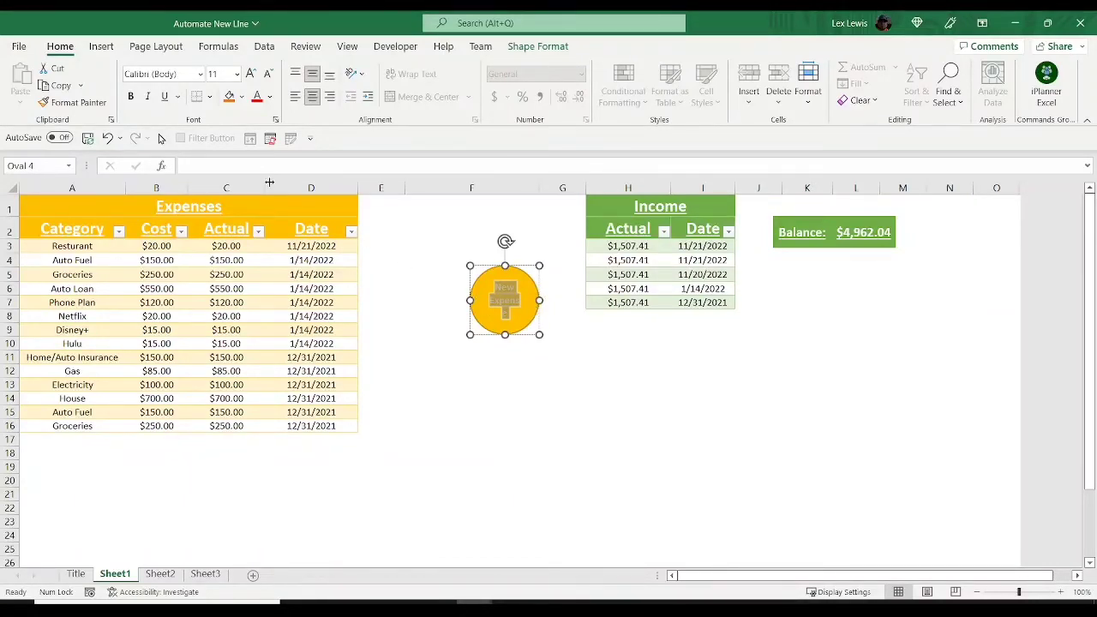
click(268, 74)
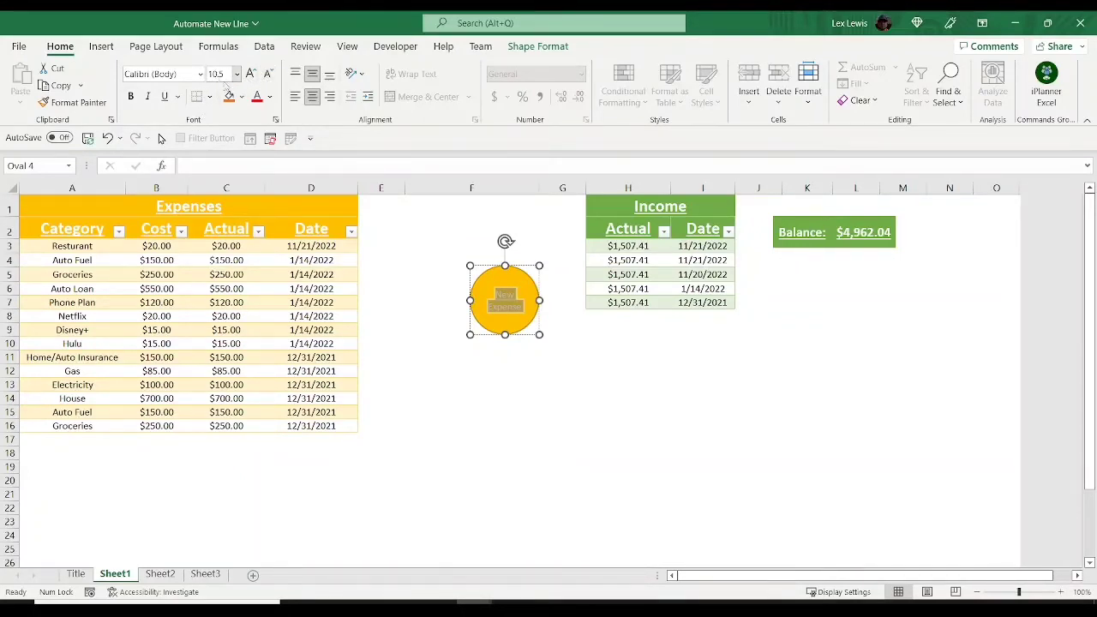
click(498, 373)
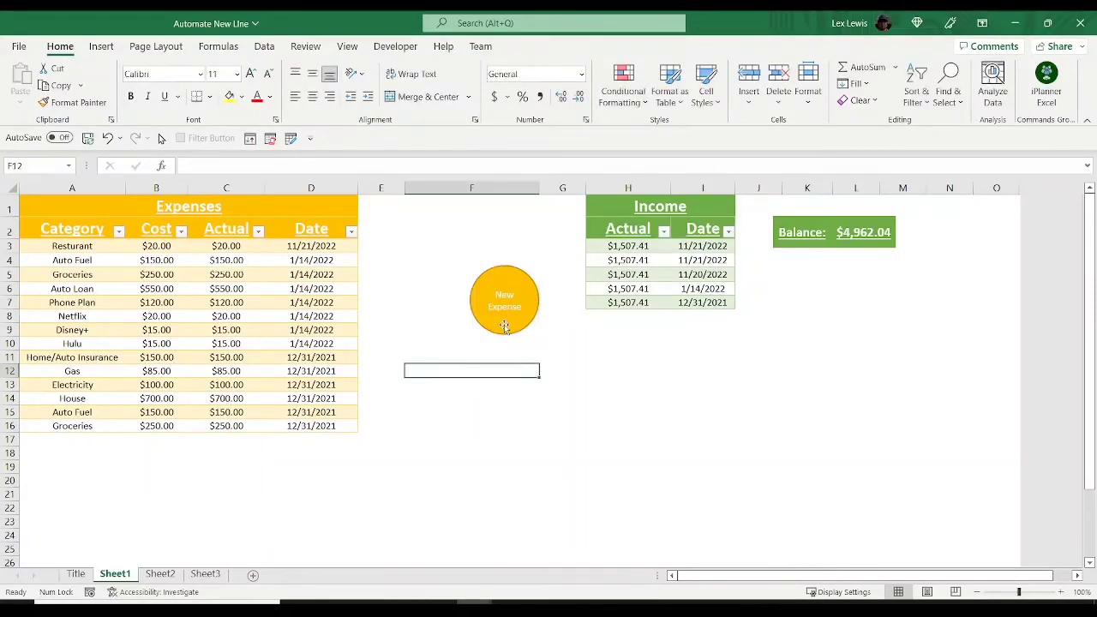
- Move the New Expense circle up beside the header rows of the Expenses table
click(505, 326)
drag(505, 326, 416, 268)
click(413, 313)
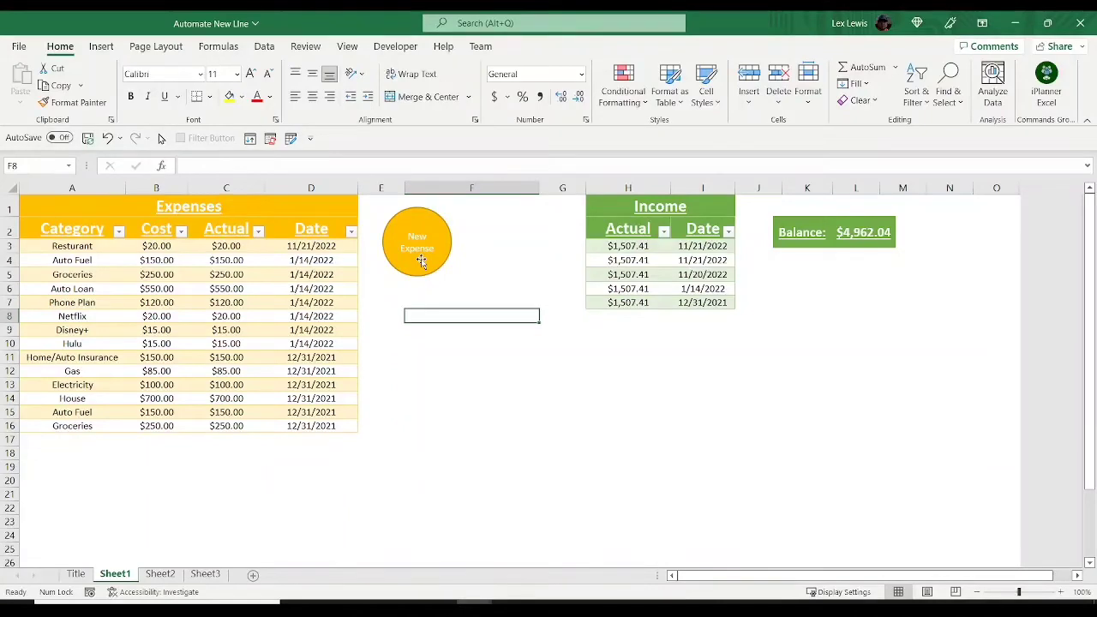
- Assign the New_Expense macro to the New Expense circle and deselect the shape
right_click(419, 262)
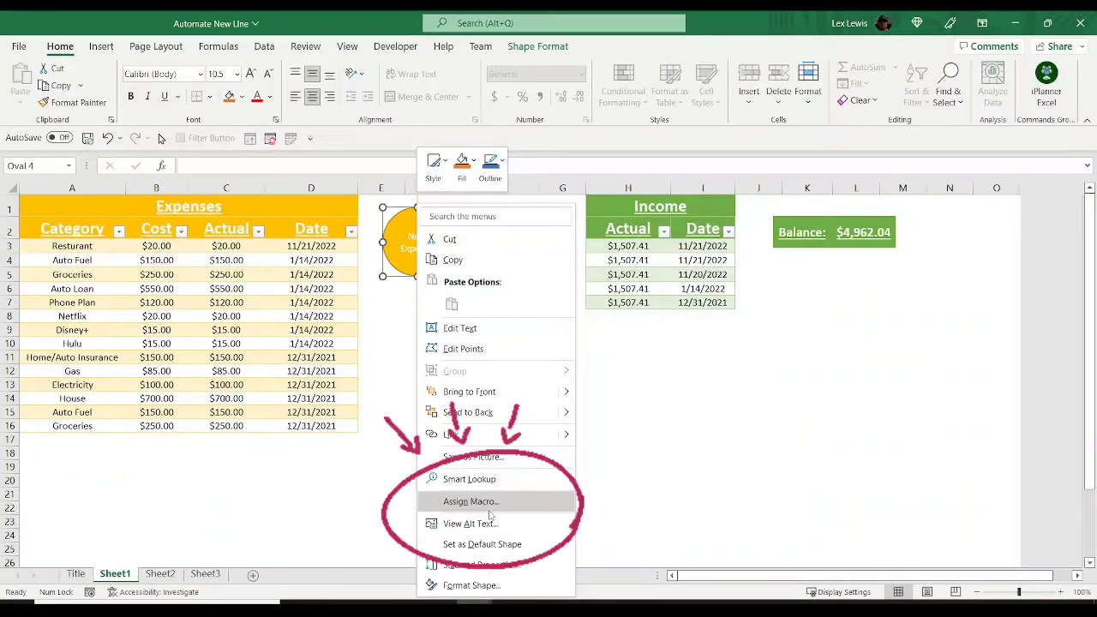
click(447, 503)
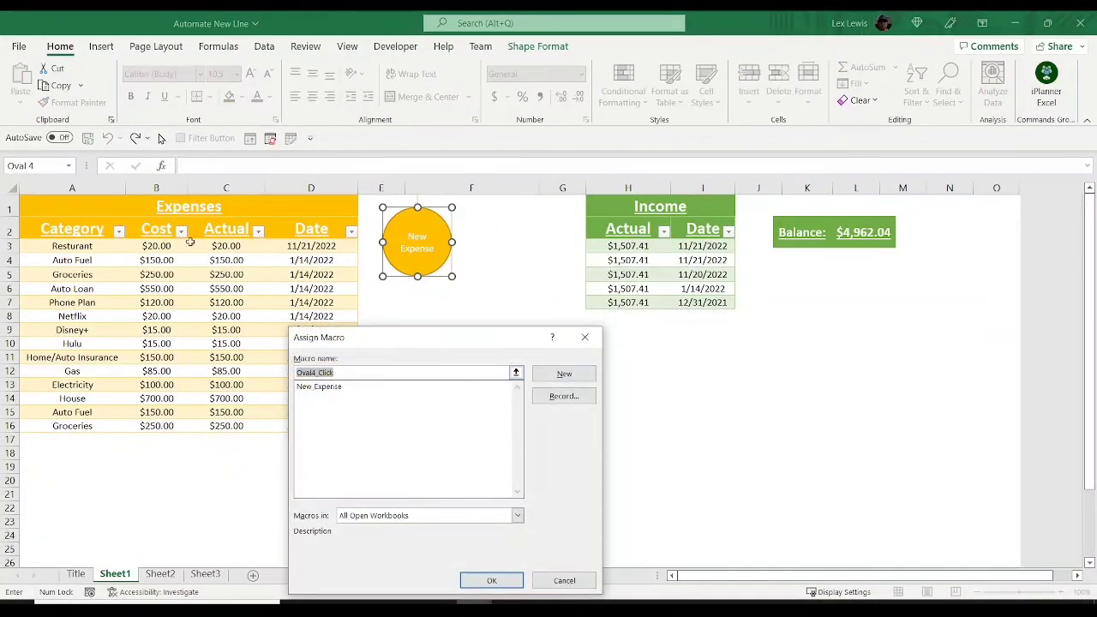
drag(340, 337, 130, 301)
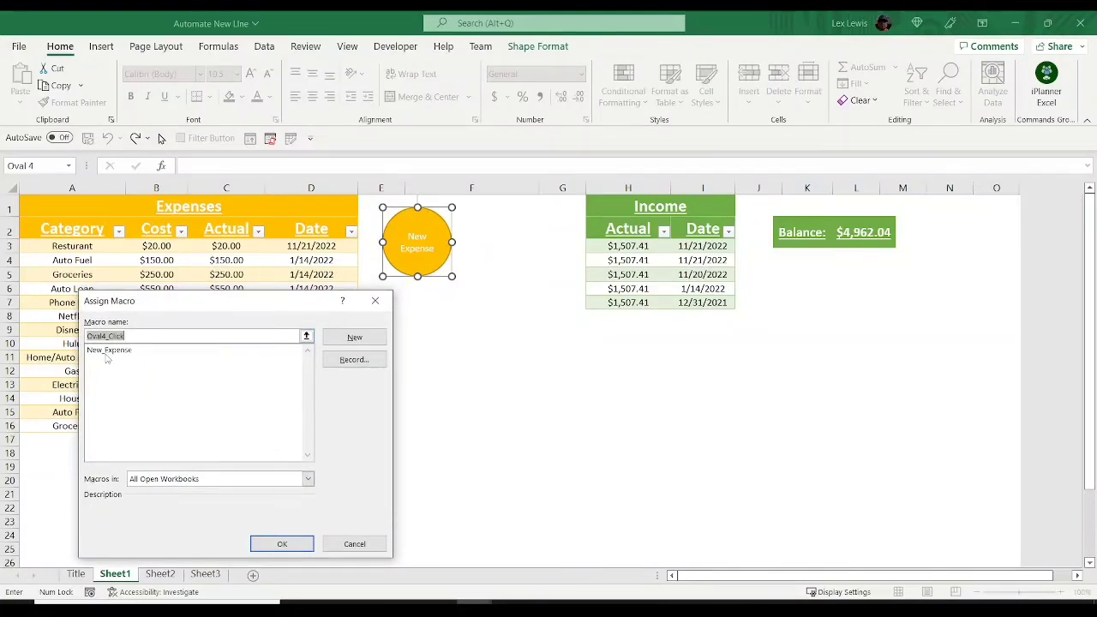
click(107, 351)
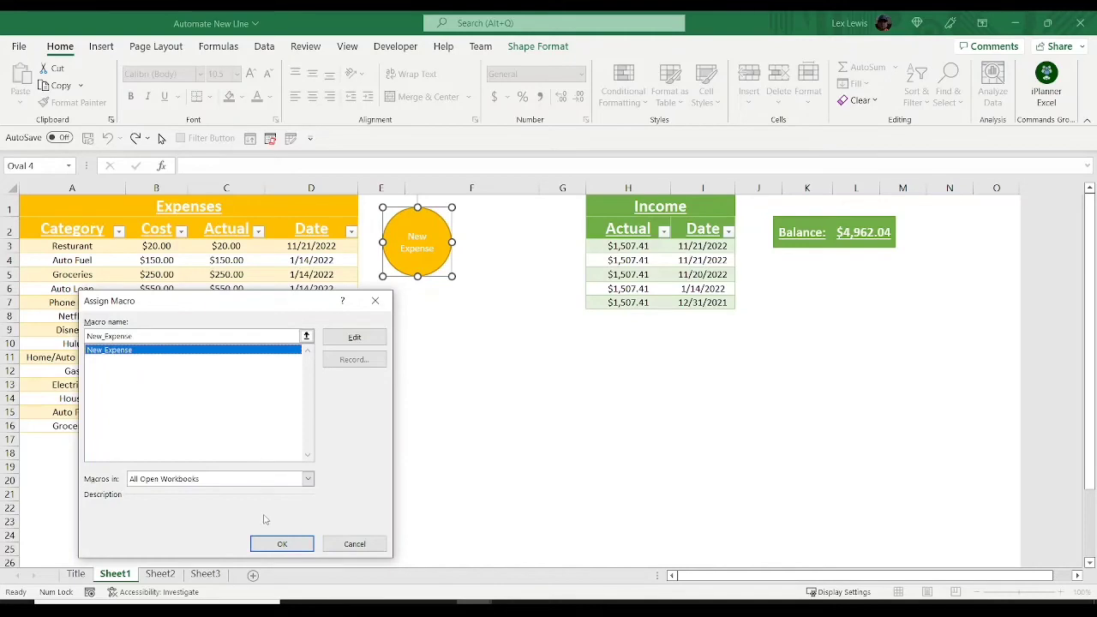
click(273, 544)
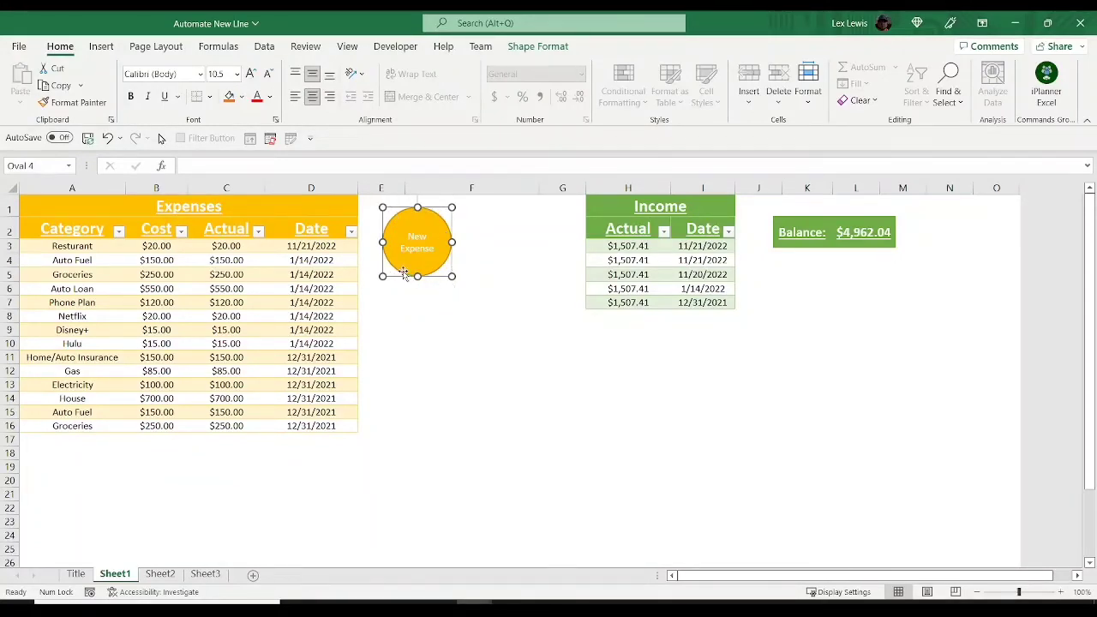
click(459, 395)
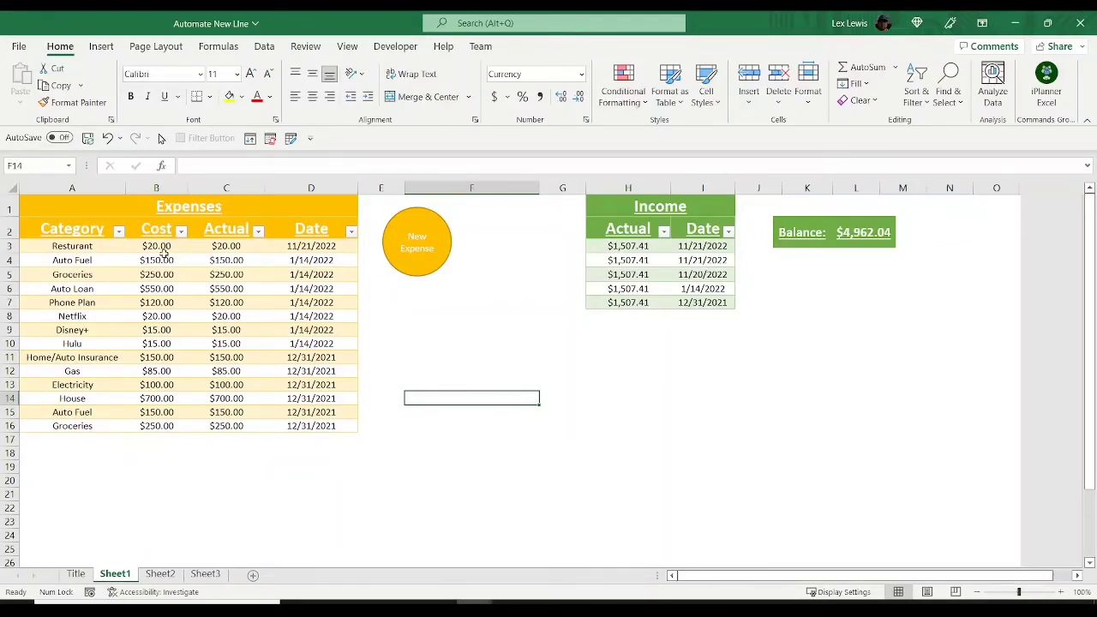
- Run the macro with the New Expense button and check the Date and Category cells of the added Expenses row
click(410, 261)
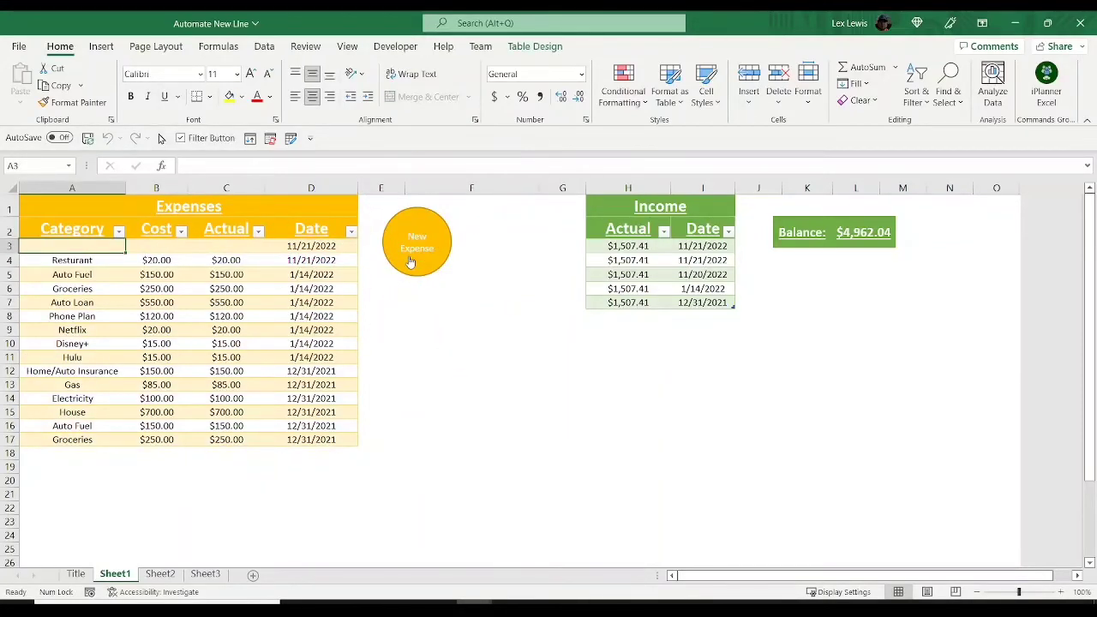
click(311, 245)
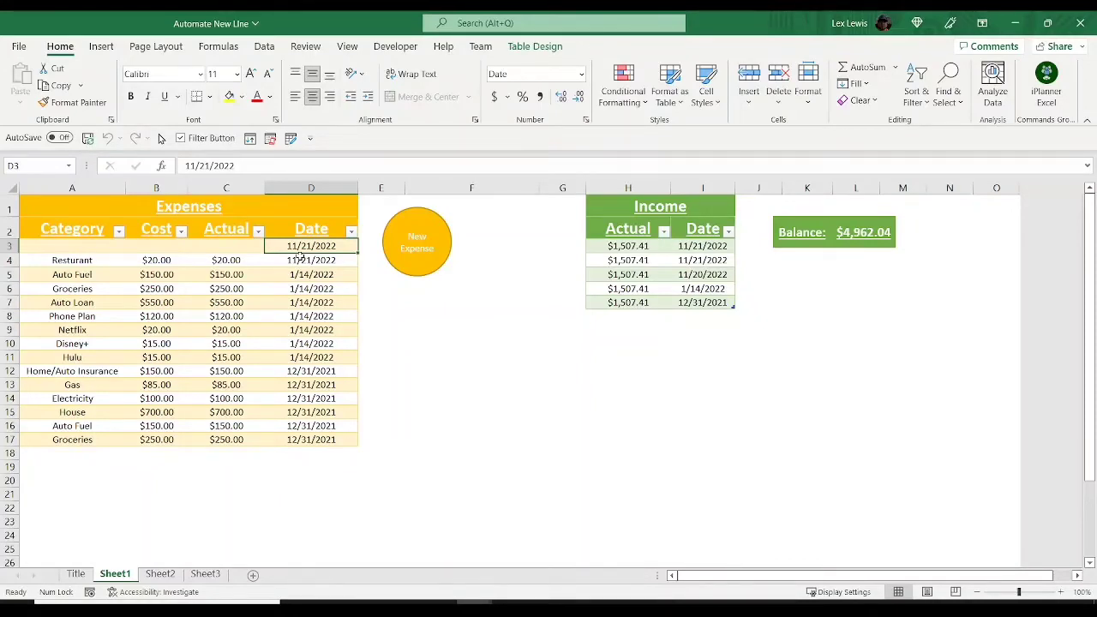
click(57, 245)
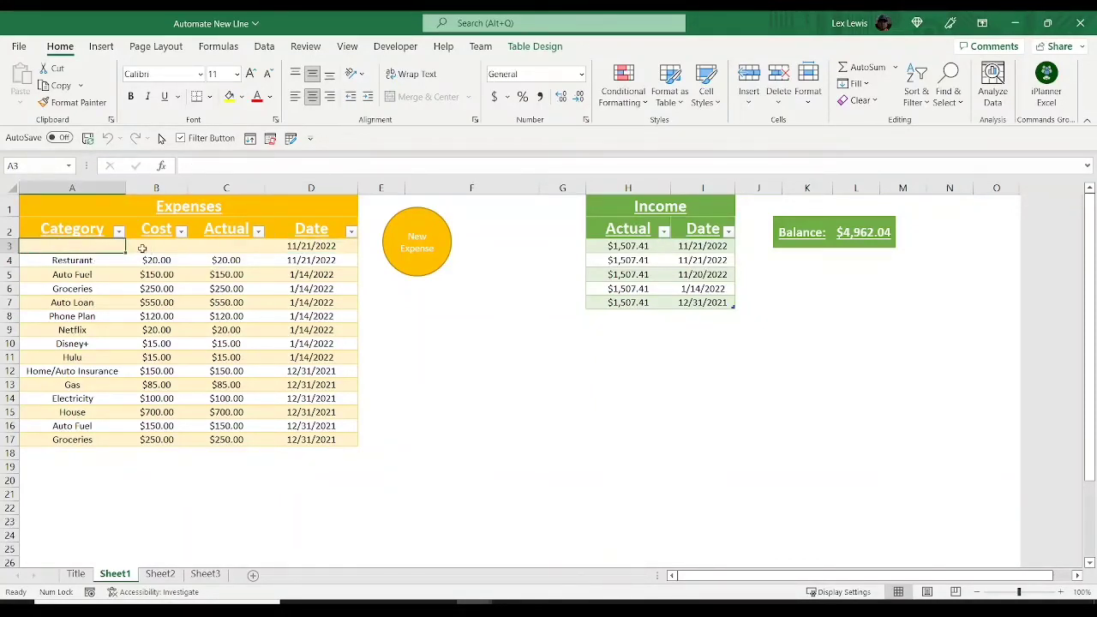
click(436, 359)
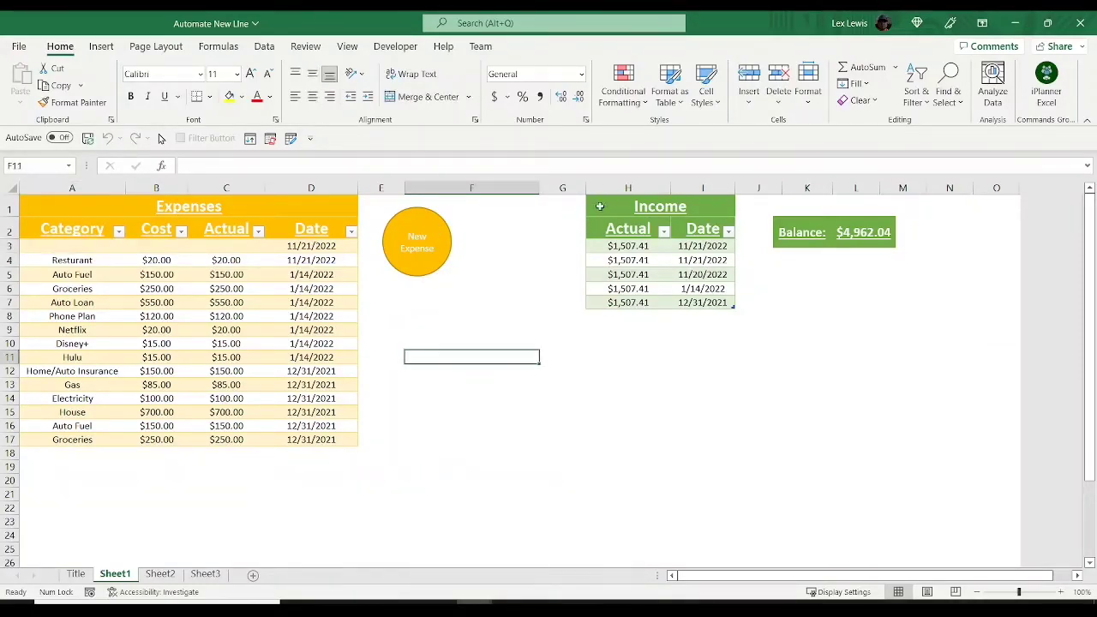
- Insert a 1" by 1" square below the New Expense circle and apply the style Colored Fill - Green, Accent 6
click(516, 245)
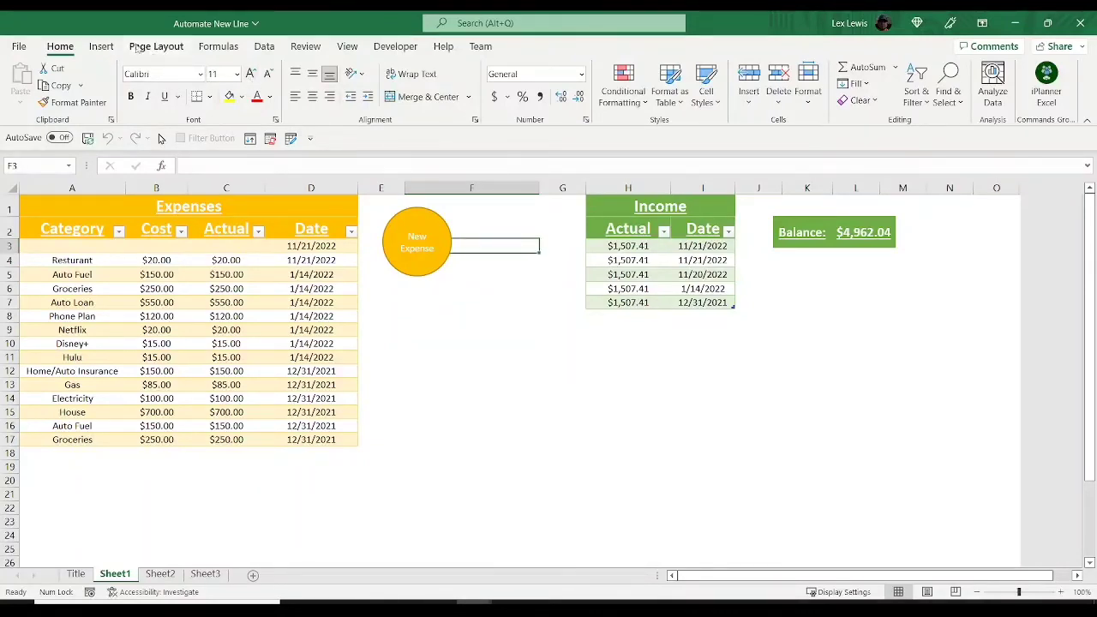
click(101, 47)
click(170, 86)
click(208, 145)
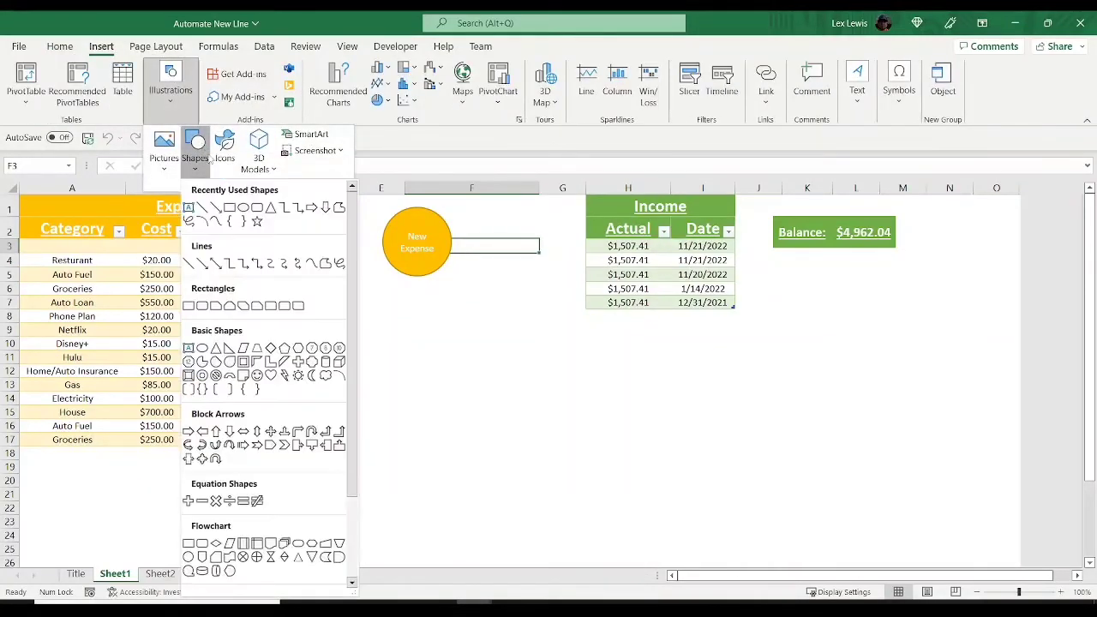
click(229, 209)
click(454, 334)
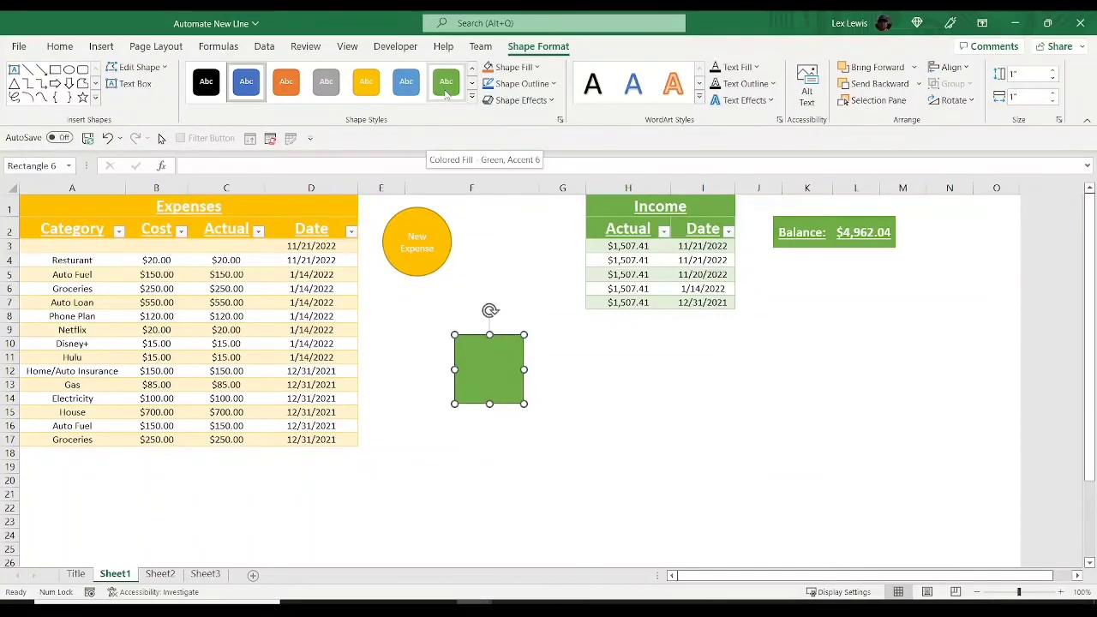
click(445, 91)
- Label the green square "New Income" and center the text horizontally and vertically
click(501, 377)
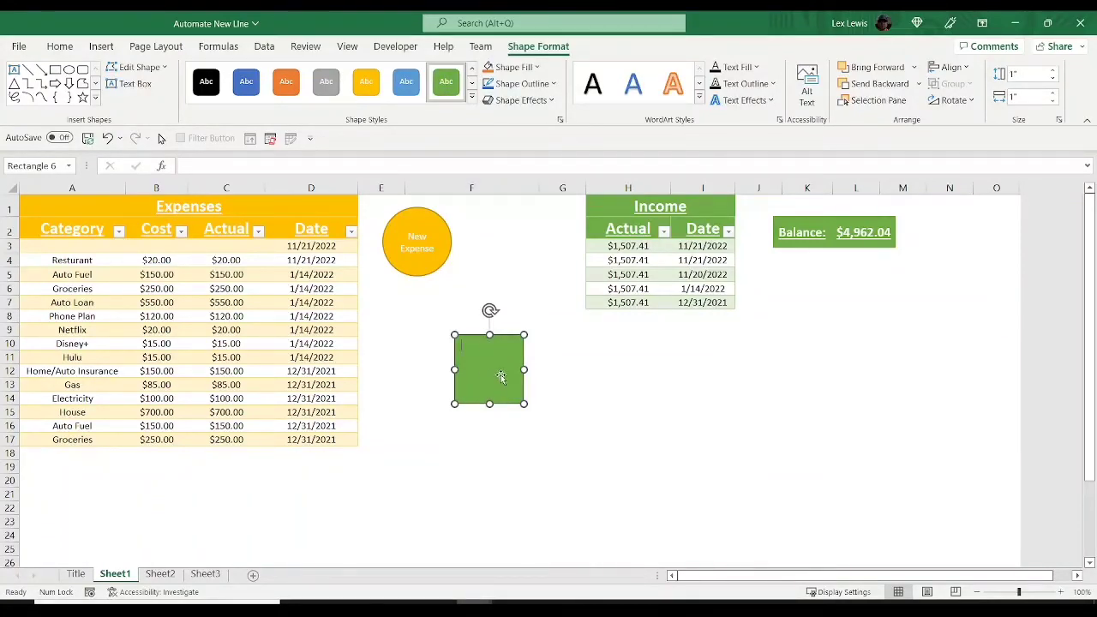
text(New Income)
triple_click(511, 366)
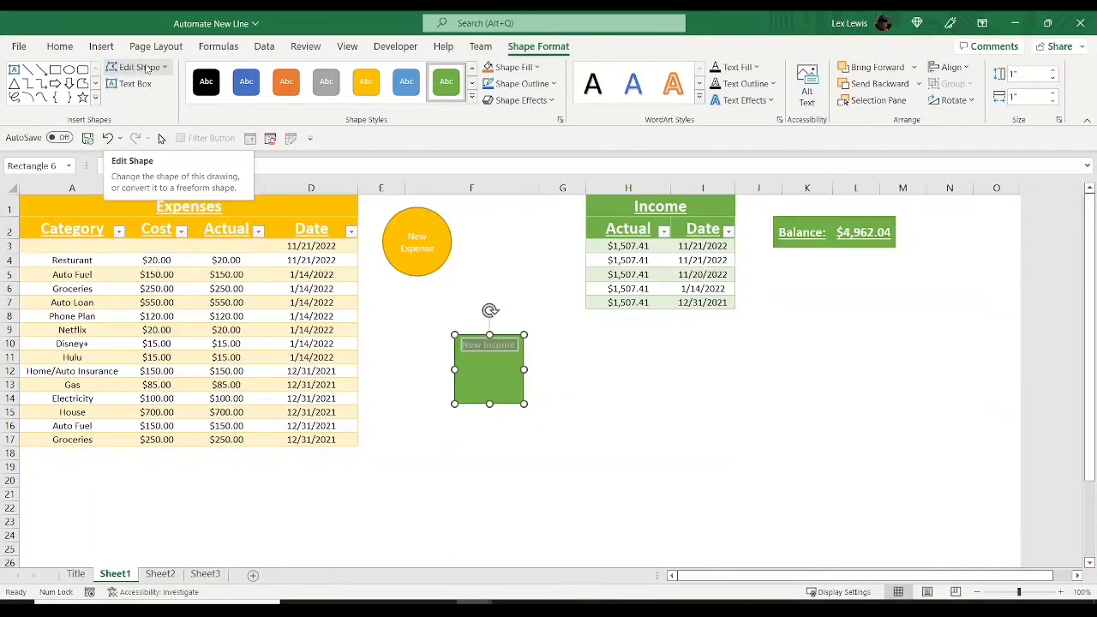
click(60, 46)
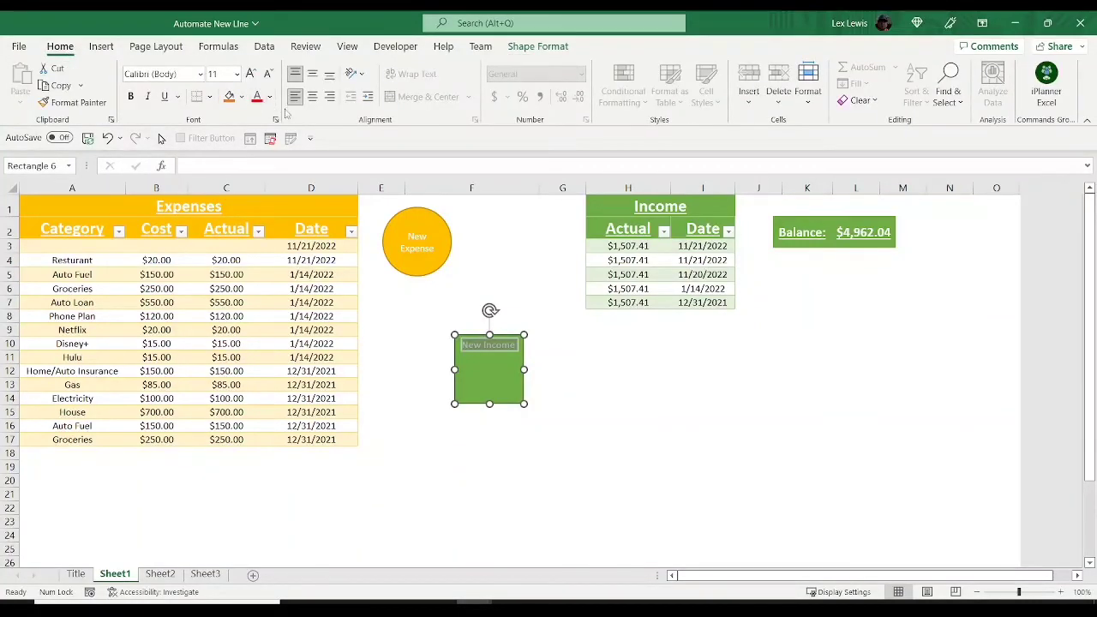
click(311, 96)
click(311, 73)
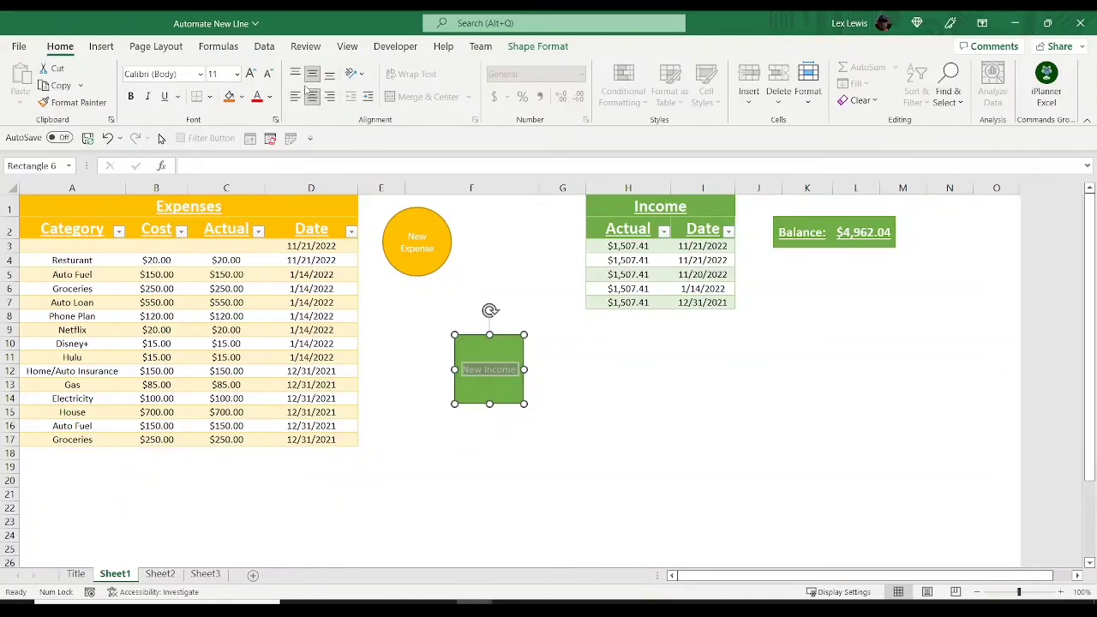
- Move the New Income square up between the New Expense circle and the Income table, then deselect it
click(488, 464)
drag(485, 384, 516, 258)
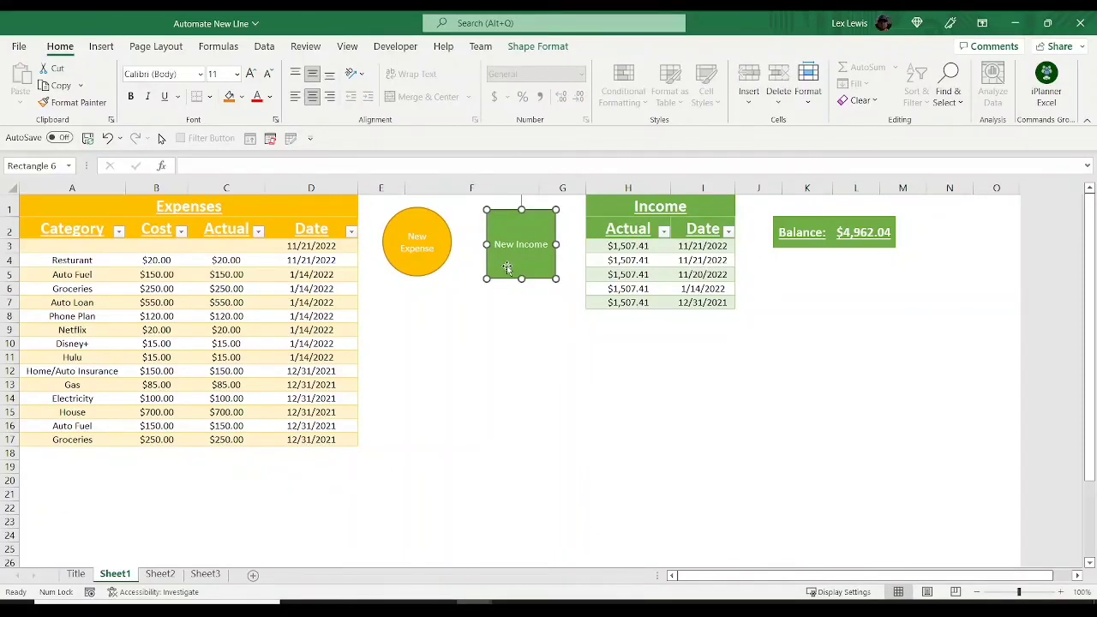
right_click(508, 268)
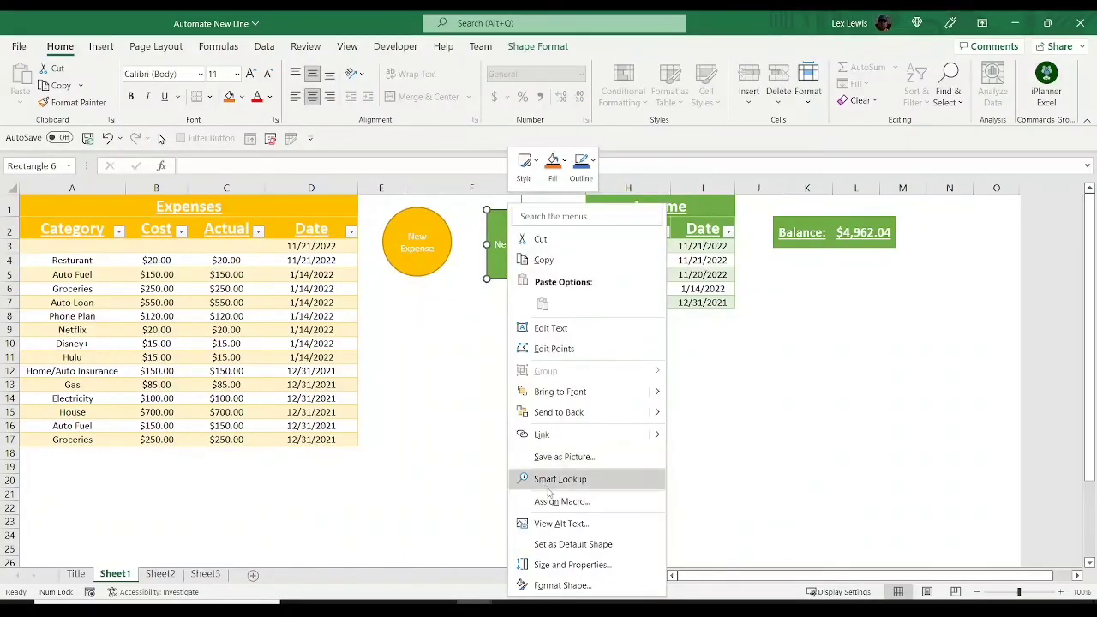
click(457, 420)
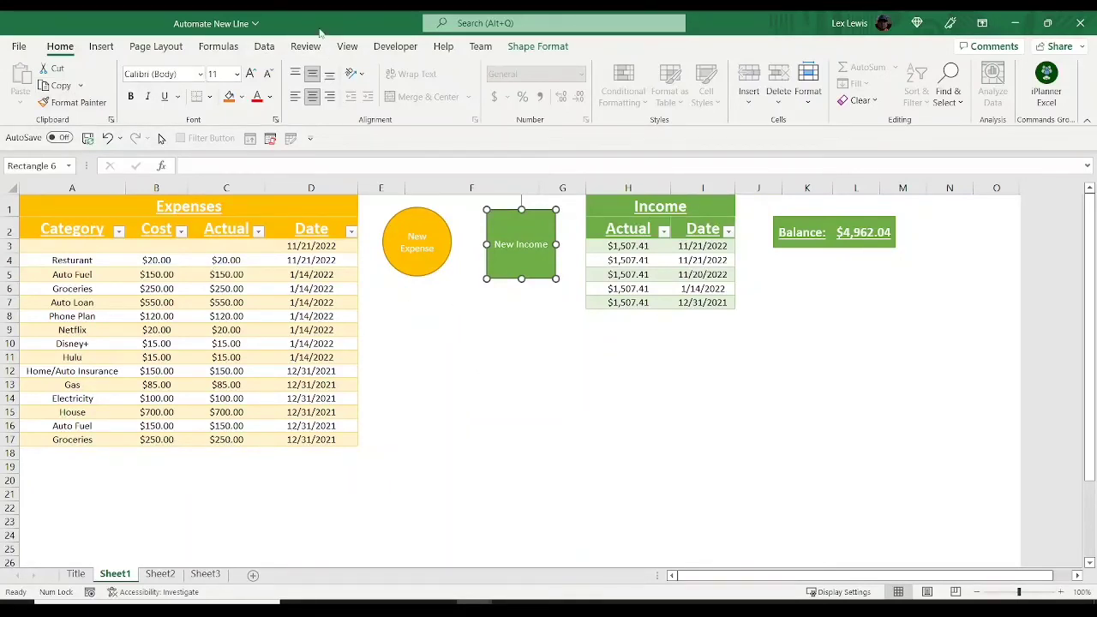
click(397, 47)
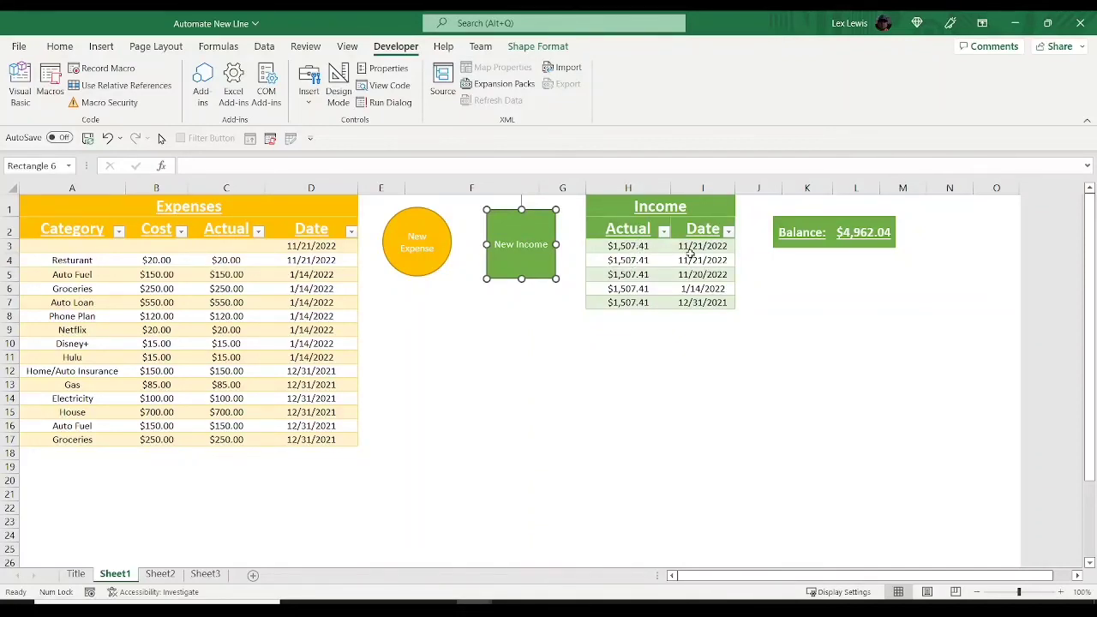
click(499, 302)
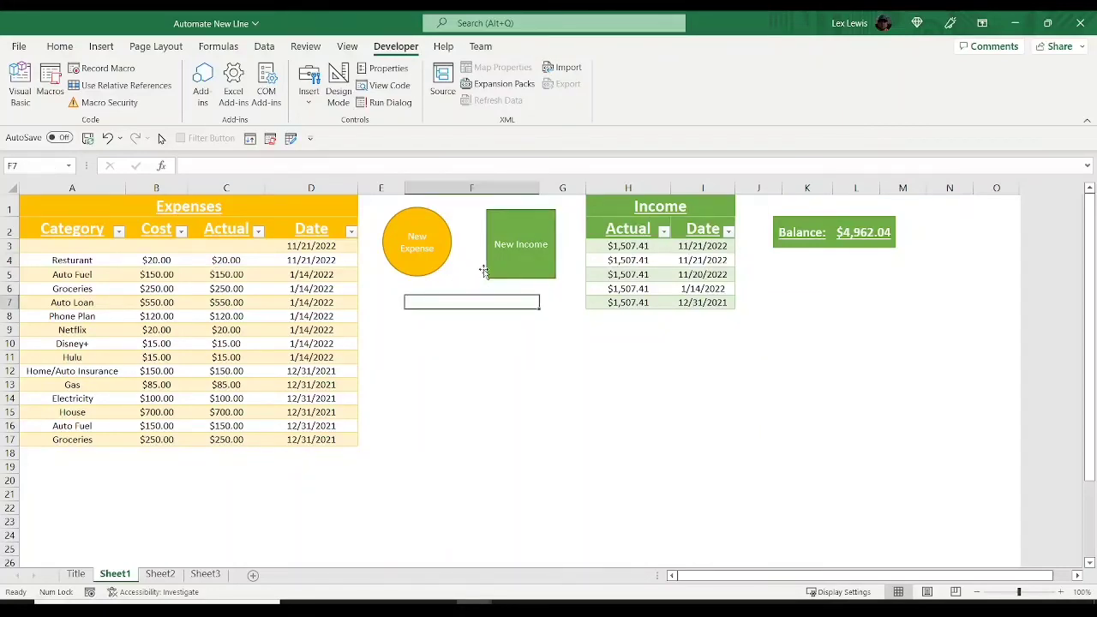